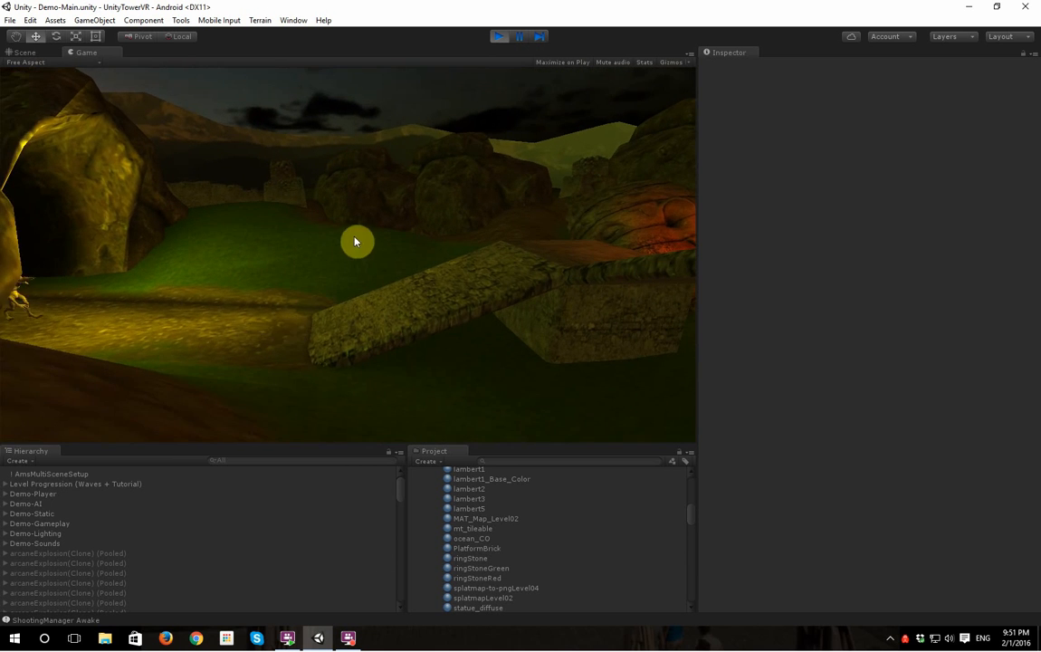
- Exit play mode and inspect the nearest fireball tower, the second ice tower and the fireball tower on the ground
click(501, 40)
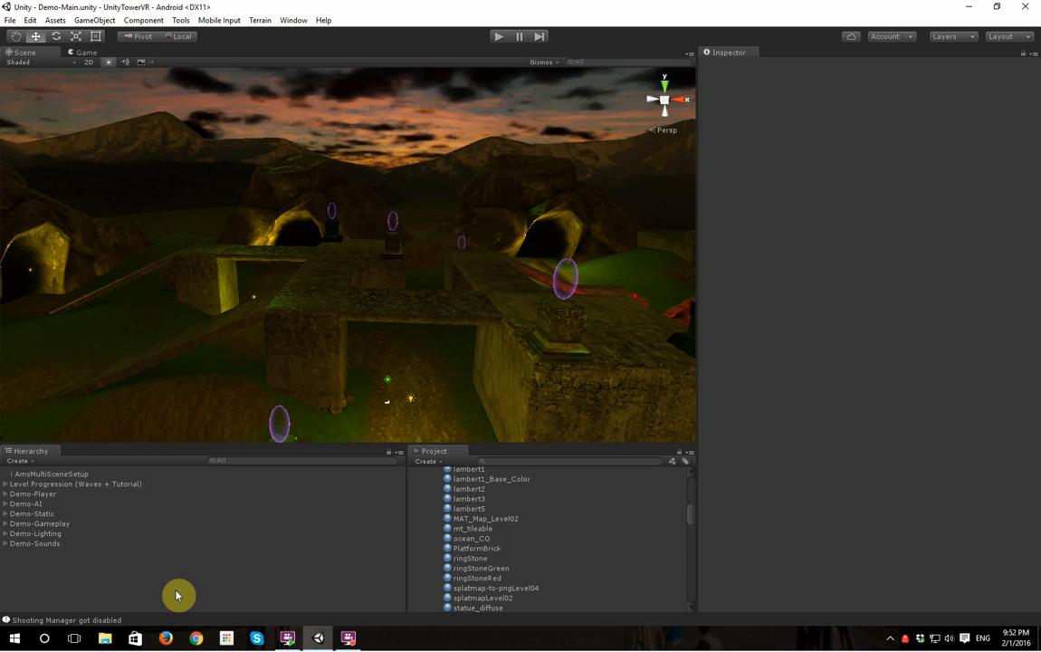
click(557, 321)
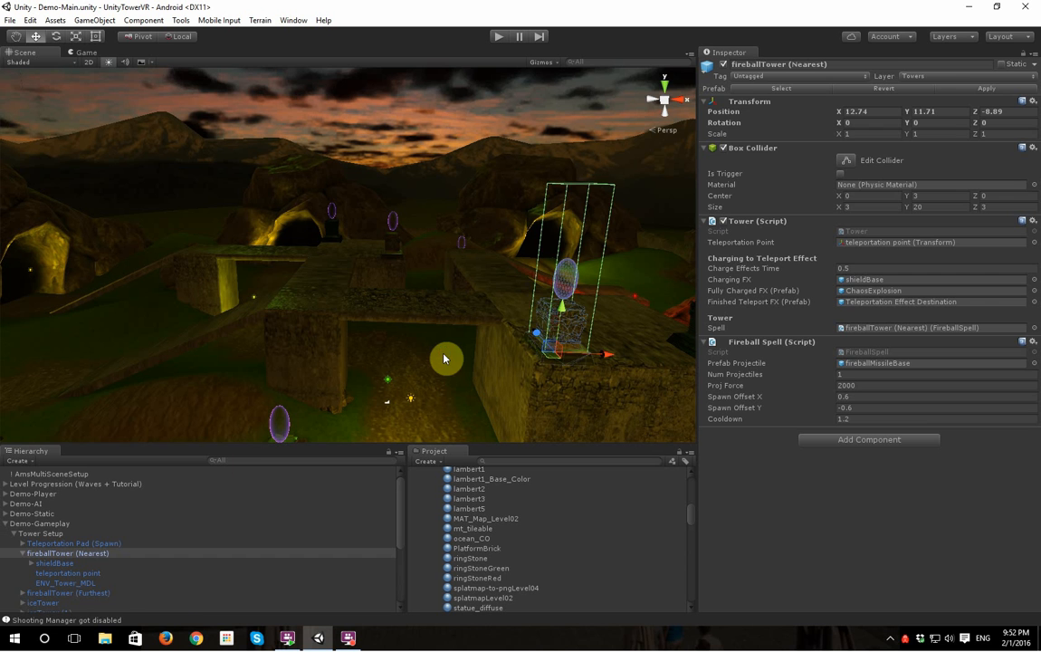
alt+drag(444, 356, 402, 346)
click(389, 303)
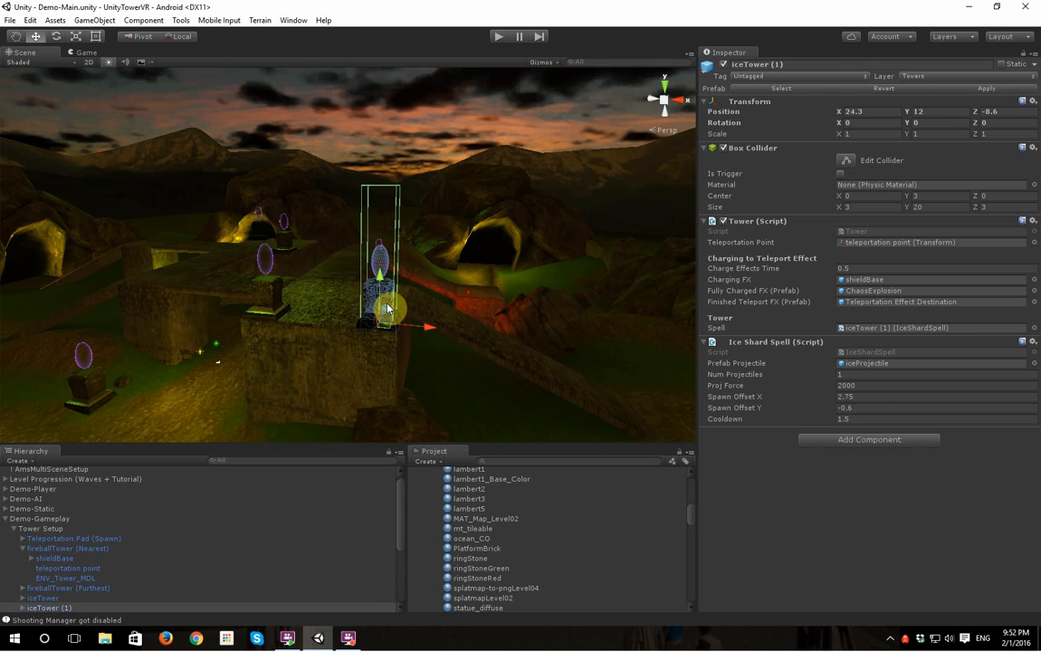
alt+drag(389, 303, 242, 362)
click(282, 368)
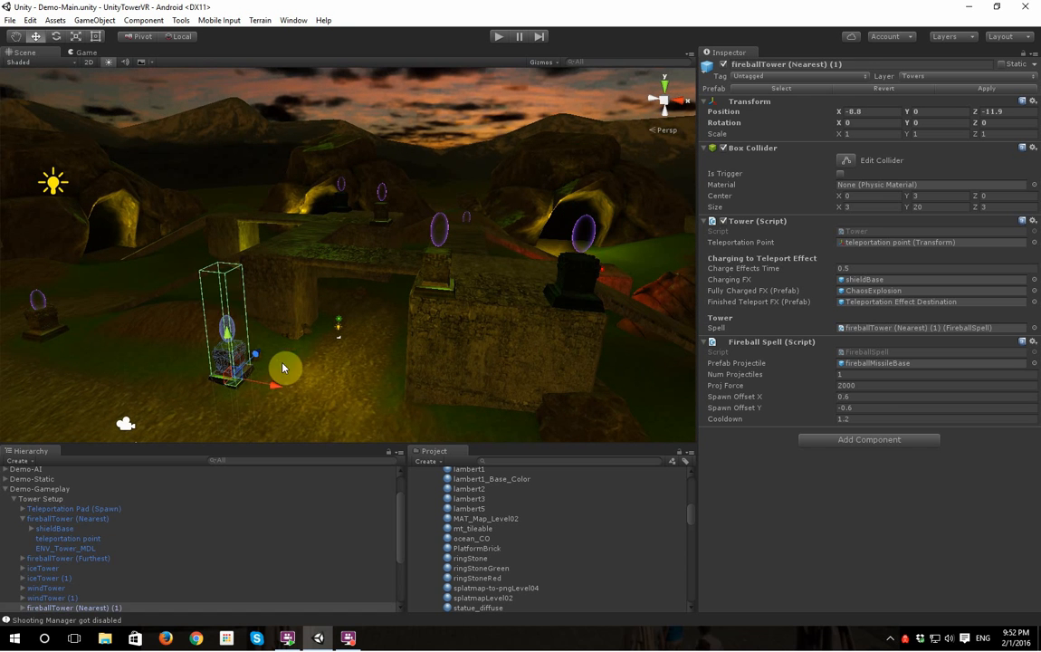
- Inspect the level's static geometry, including the ENV_Map_Level03 ground mesh and the surrounding stone platforms
click(396, 362)
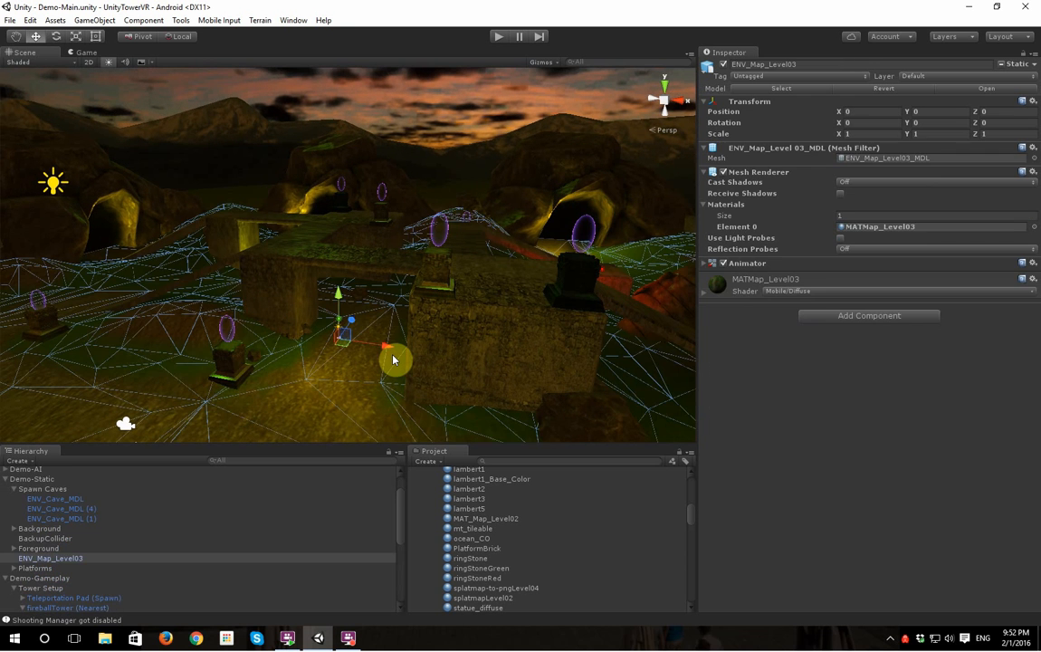
click(491, 360)
click(295, 265)
click(332, 394)
alt+drag(332, 395, 332, 365)
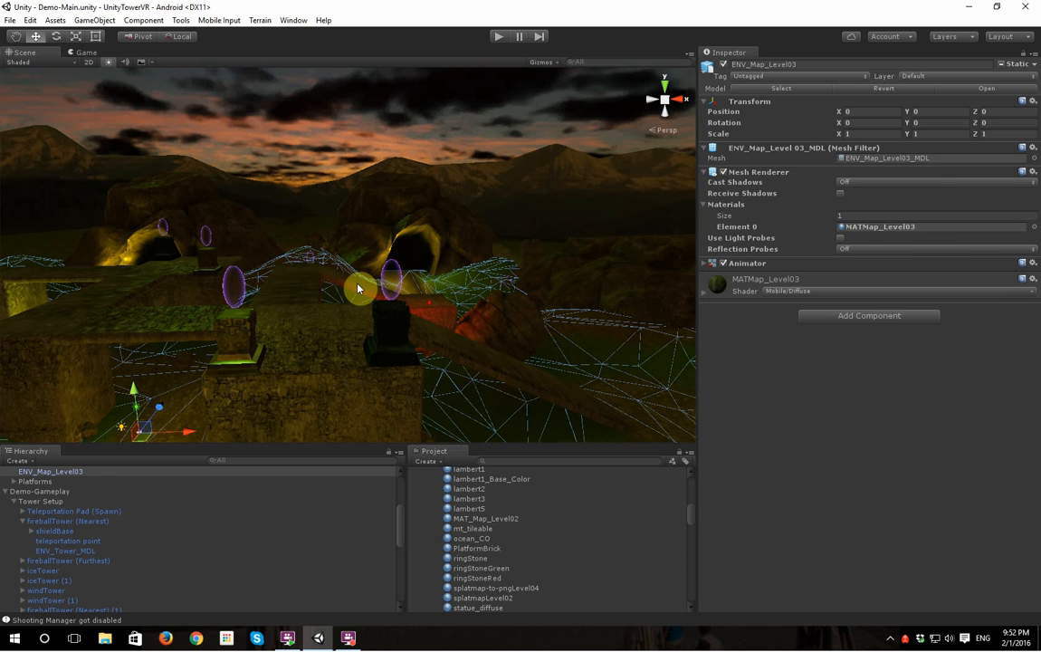
alt+drag(356, 291, 221, 332)
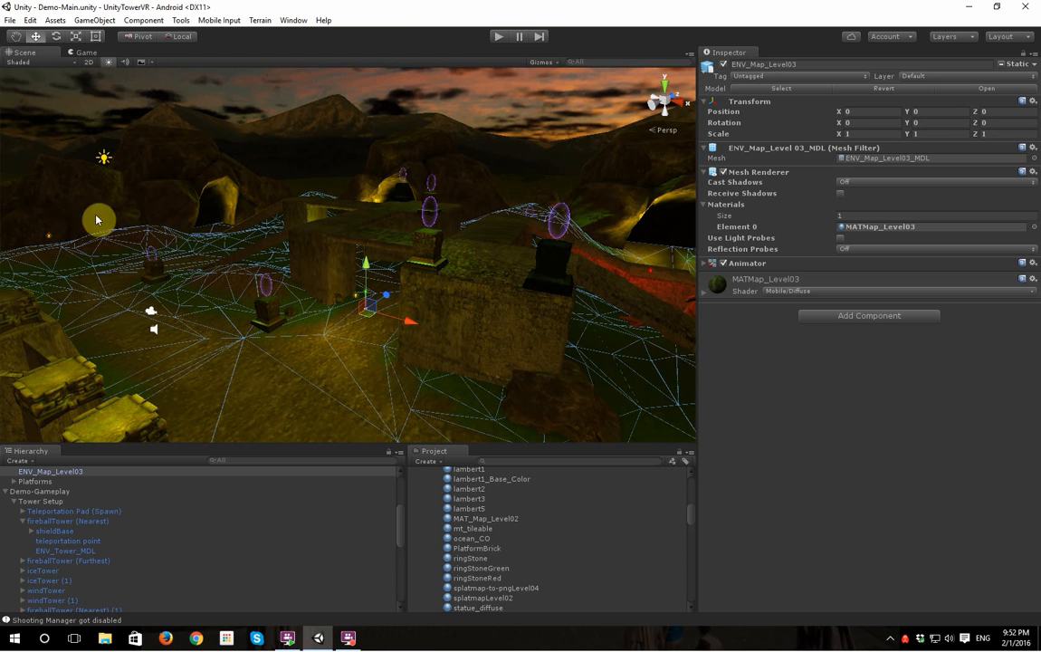
- Collapse the expanded scene groups and examine the contents of Demo-AI, Demo-Sounds, Demo-Lighting and Demo-Static in the level
click(5, 490)
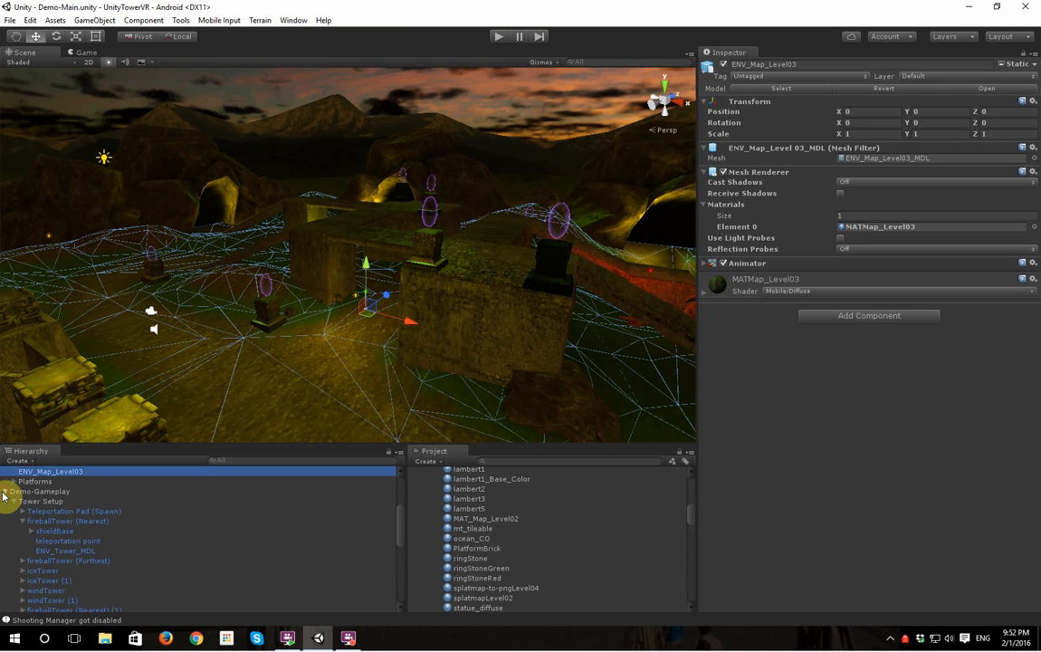
click(6, 490)
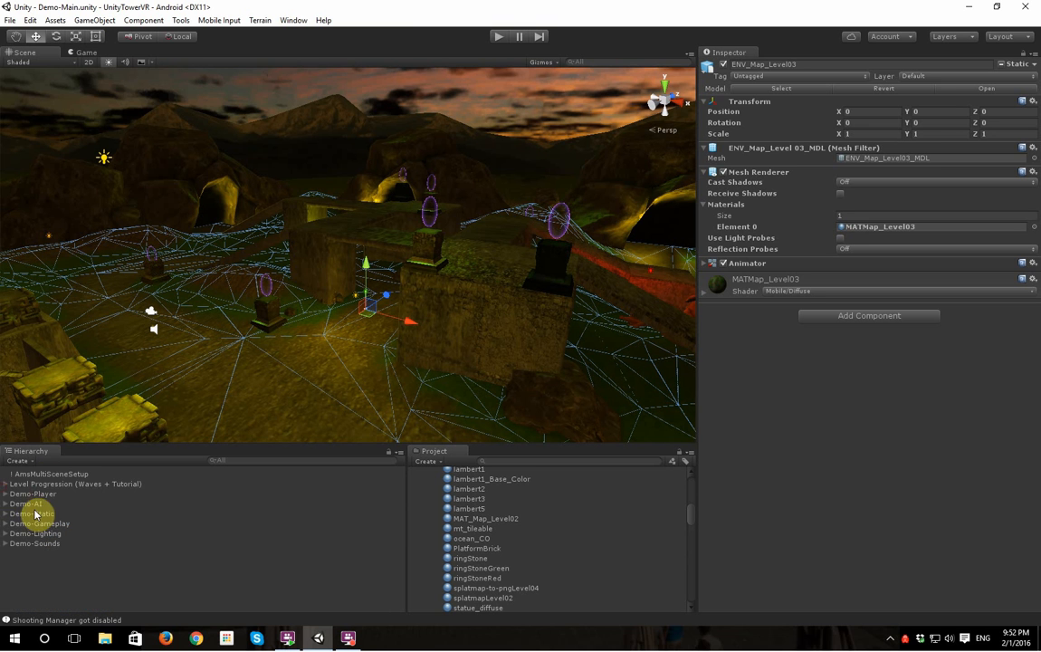
click(38, 505)
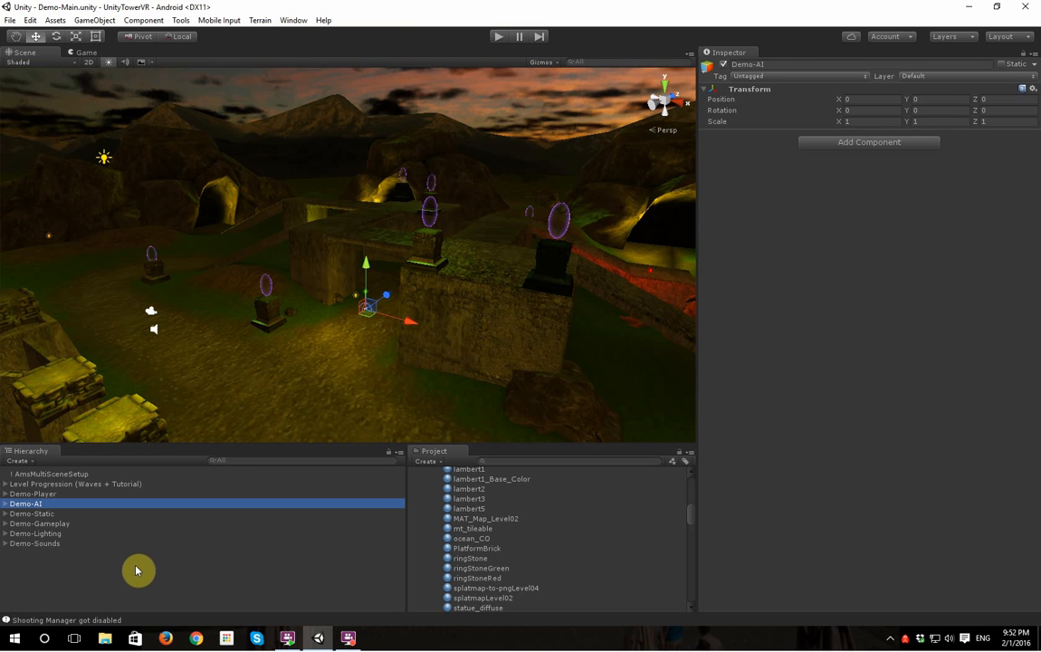
click(82, 545)
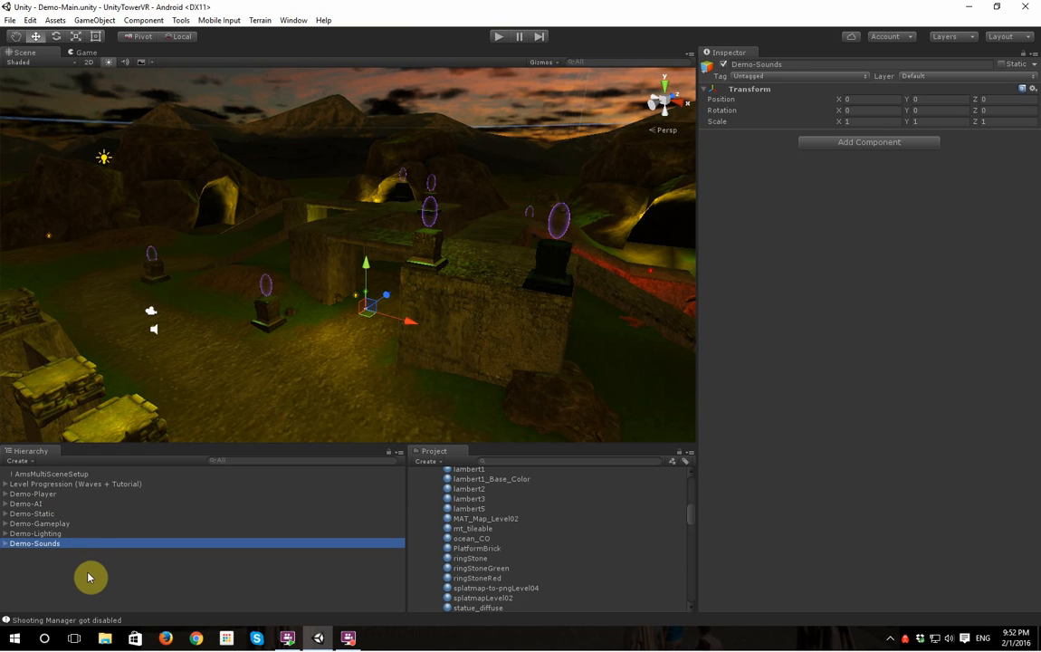
click(56, 533)
alt+drag(158, 370, 426, 336)
click(50, 514)
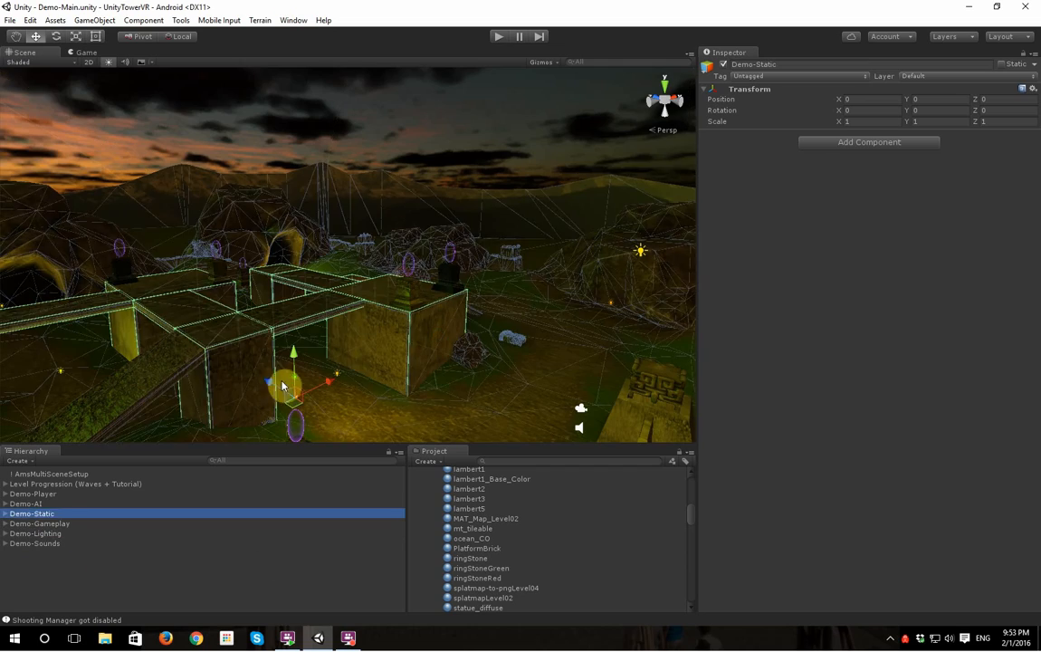
alt+drag(287, 383, 168, 375)
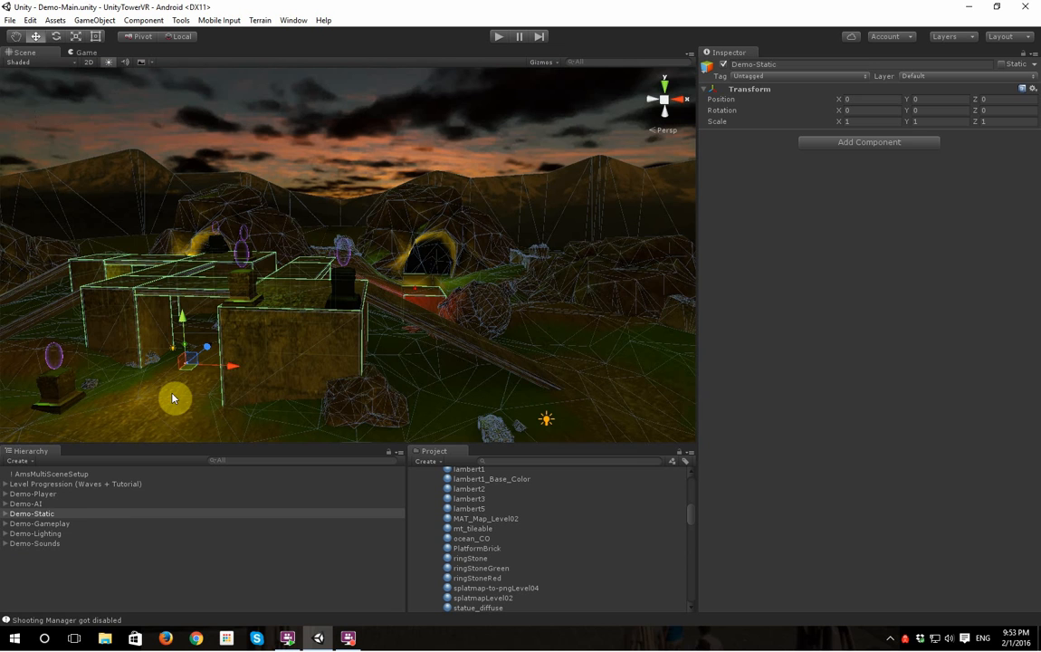
- Look into the Demo-Player group and examine the Main Character Root object and its location in the level
click(109, 494)
click(84, 504)
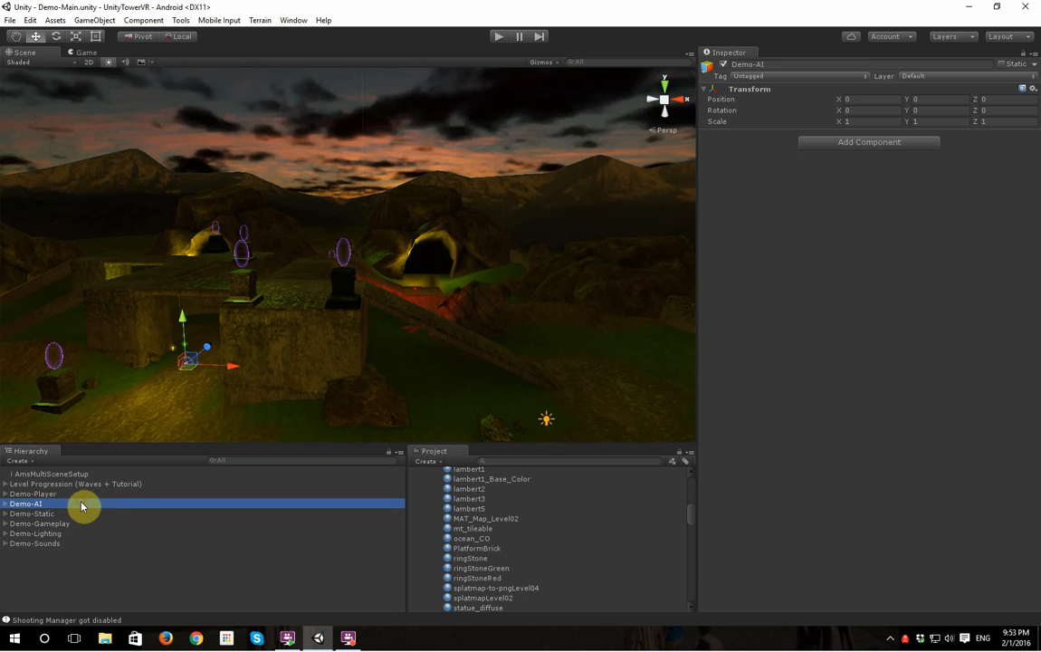
click(6, 494)
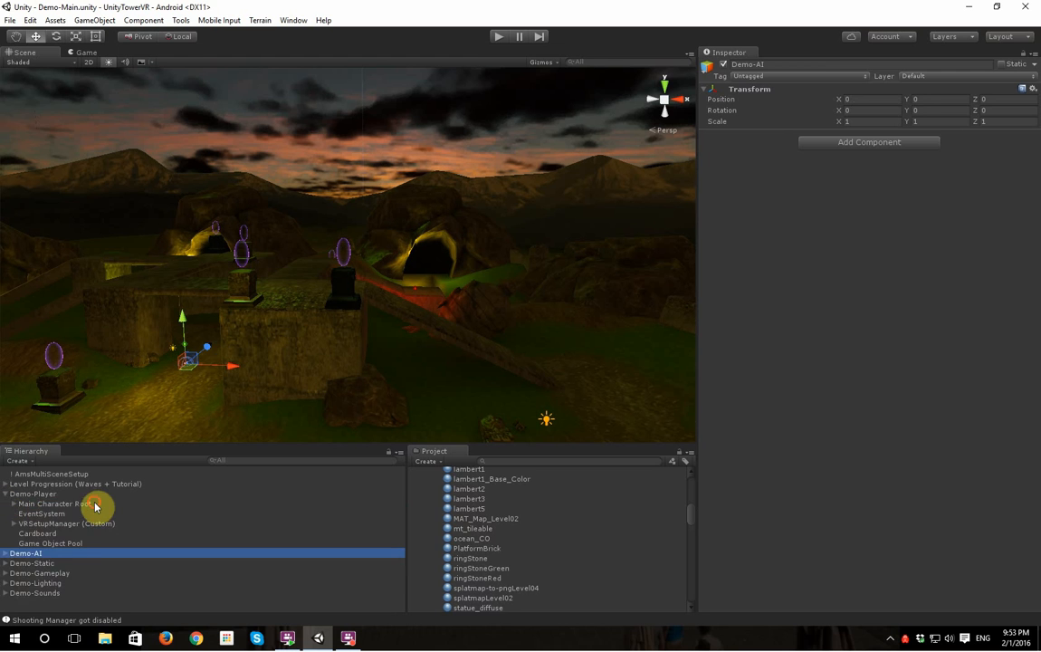
click(93, 504)
click(5, 494)
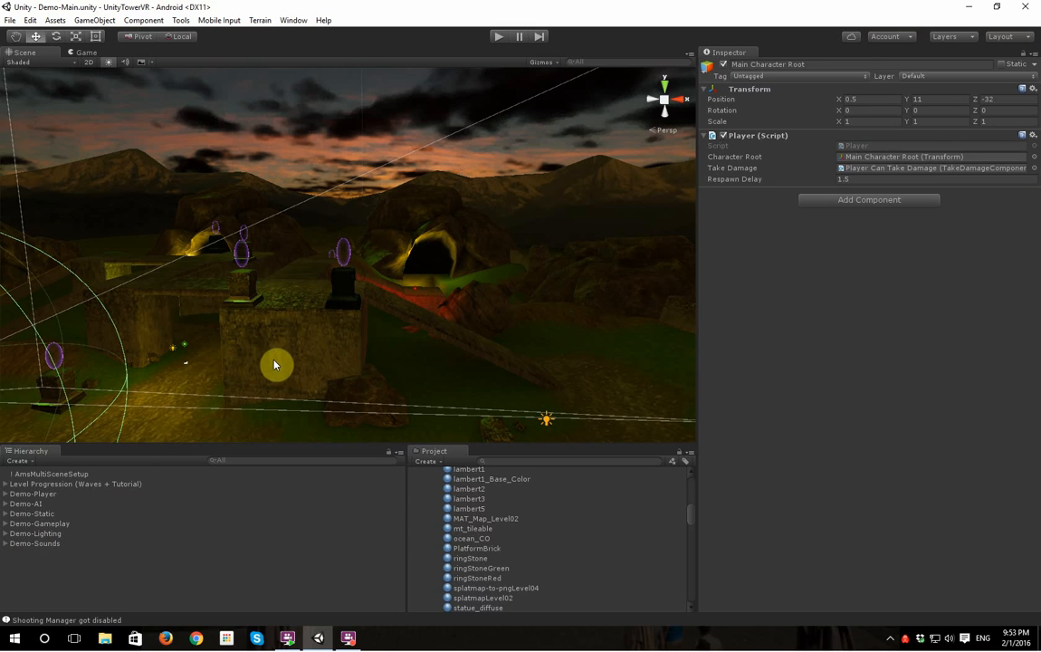
alt+drag(274, 362, 203, 389)
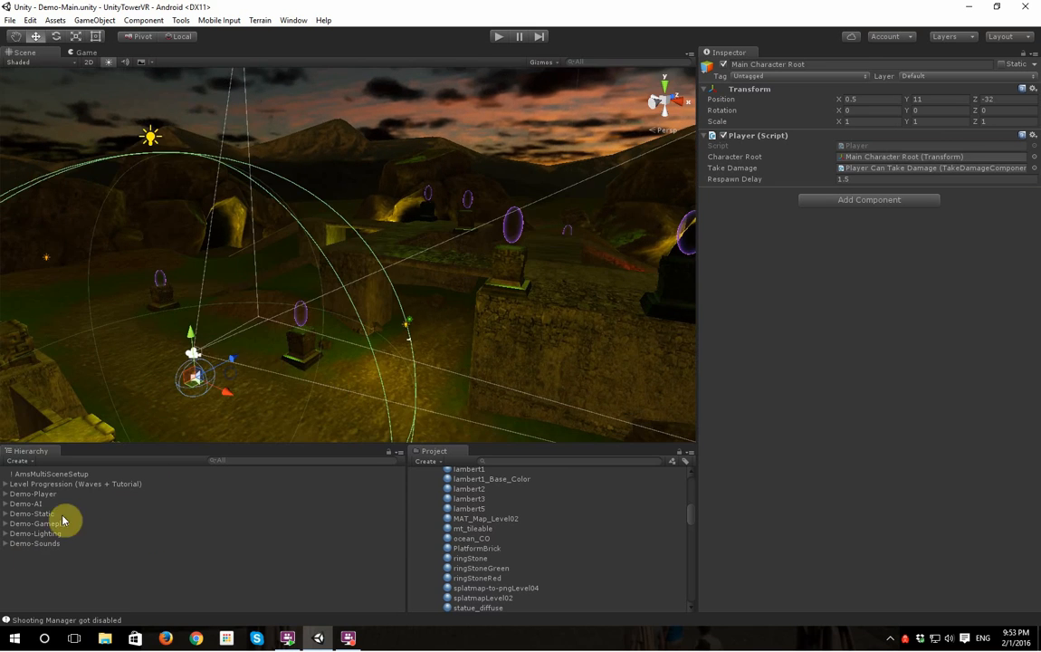
- Review the Demo-AI, Demo-Gameplay and Demo-Lighting groups, then clear the selection
click(45, 504)
click(47, 523)
click(168, 533)
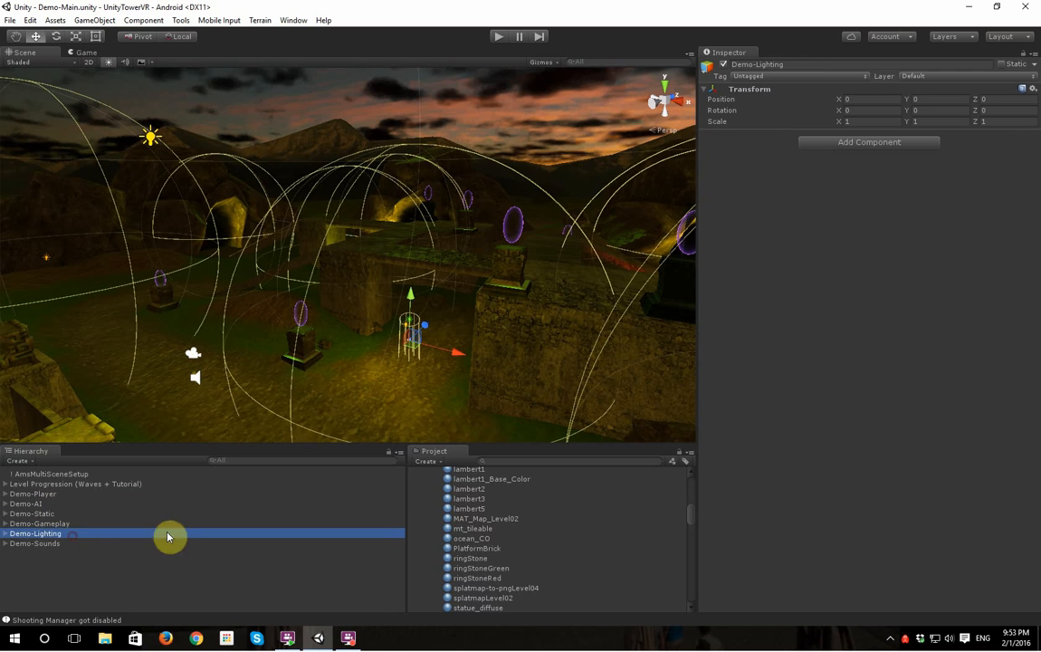
click(181, 580)
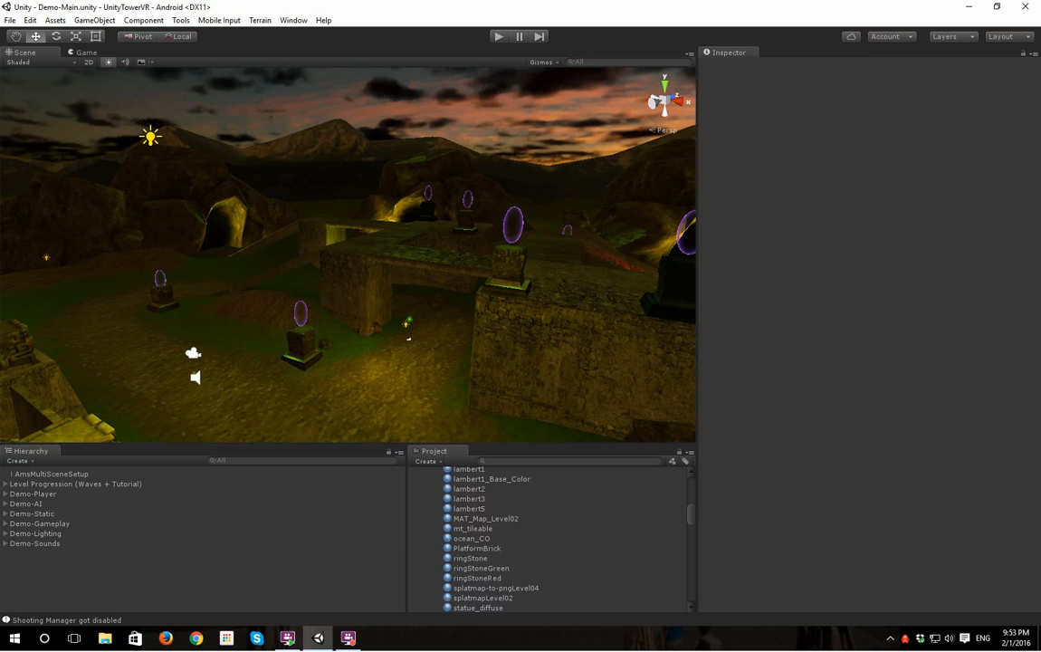
- Create a new scene asset named Demo-Player in the AmsDemo folder under _Scenes
drag(697, 516, 703, 465)
click(698, 489)
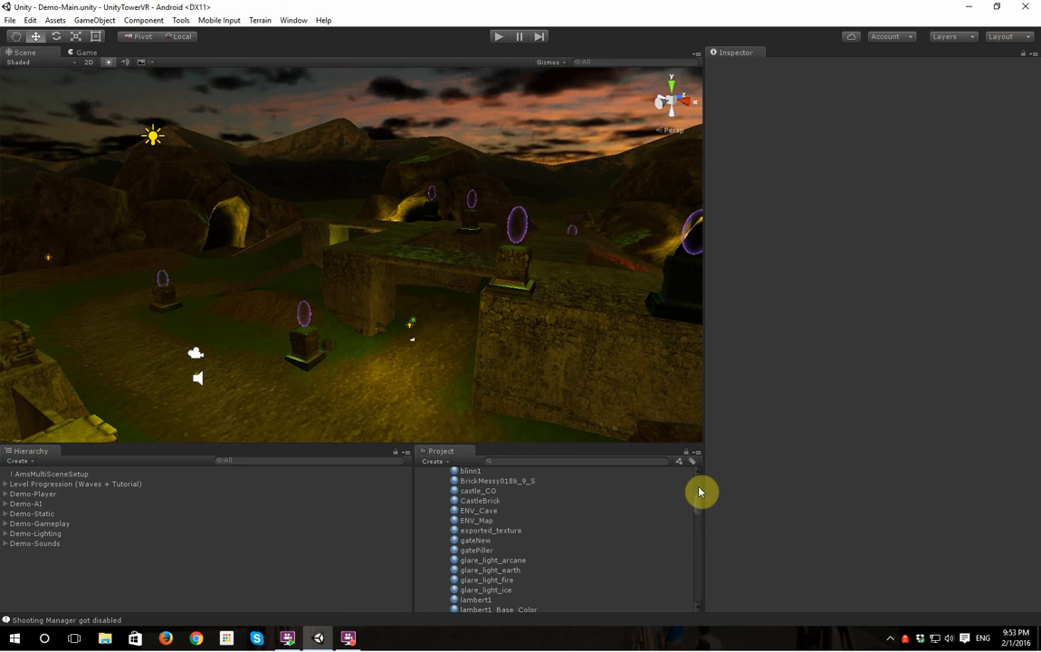
click(420, 533)
scroll(700, 501, up, 2)
scroll(701, 500, up, 1)
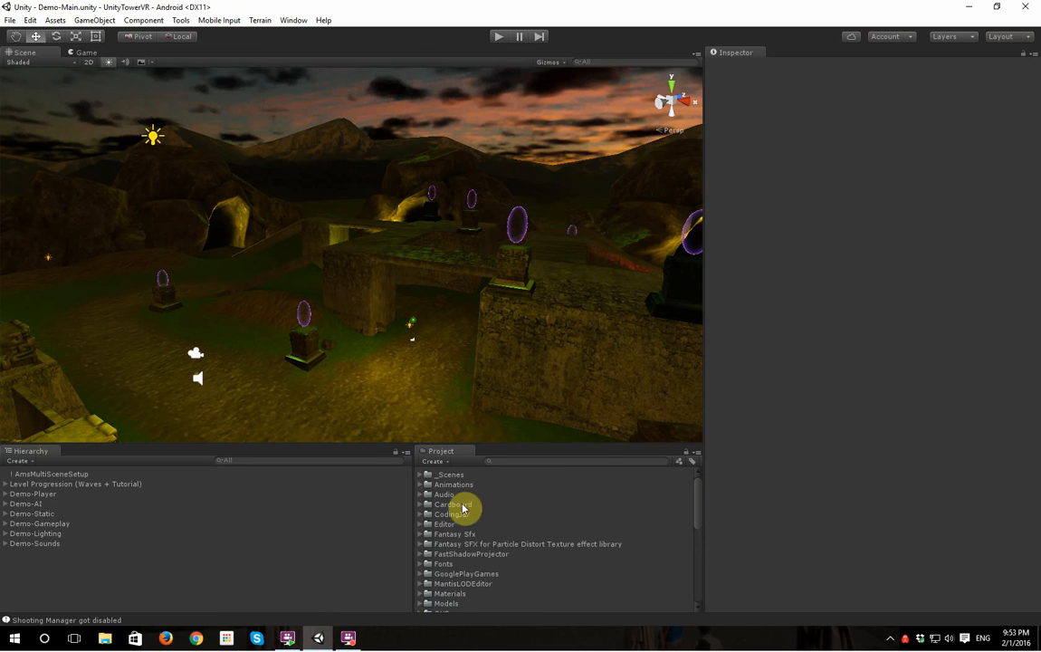
click(421, 474)
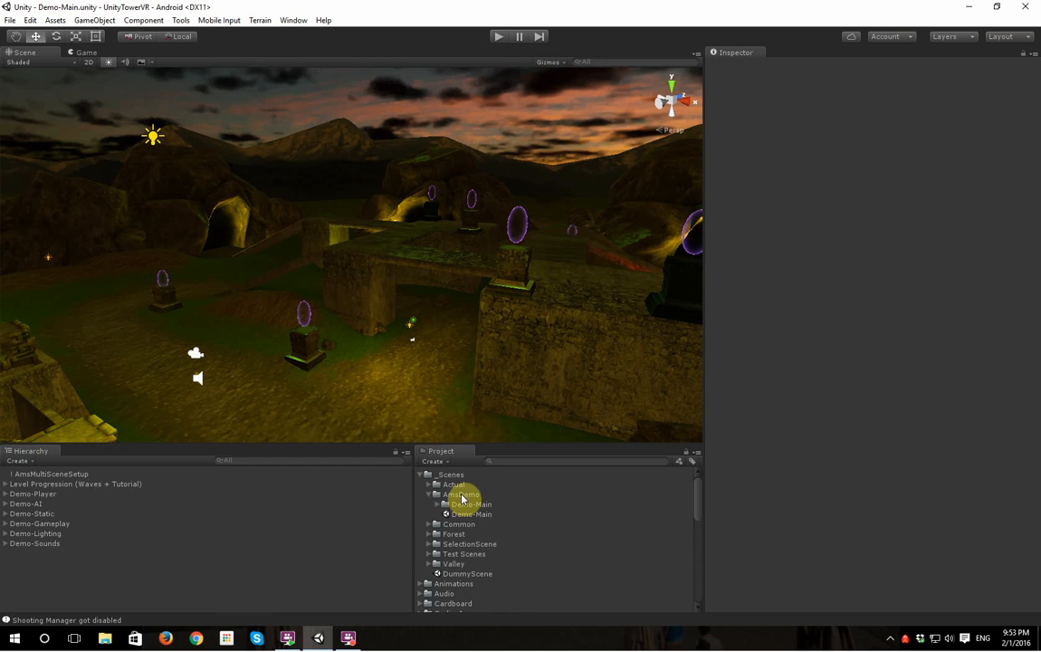
right_click(462, 495)
mouse_move(530, 244)
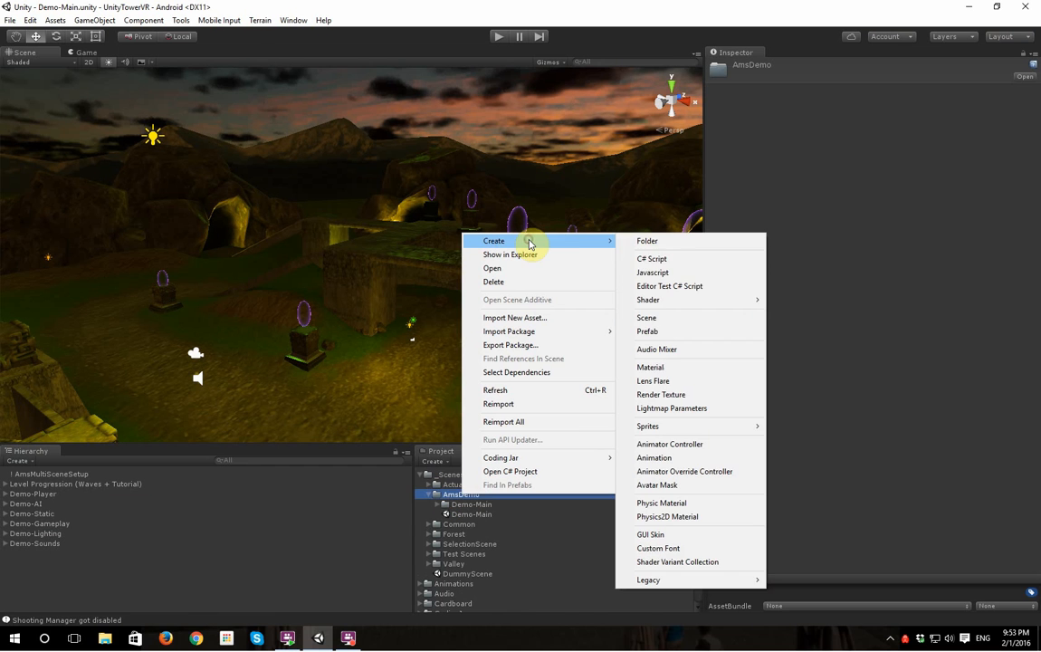
click(670, 317)
text(Demo-Player)
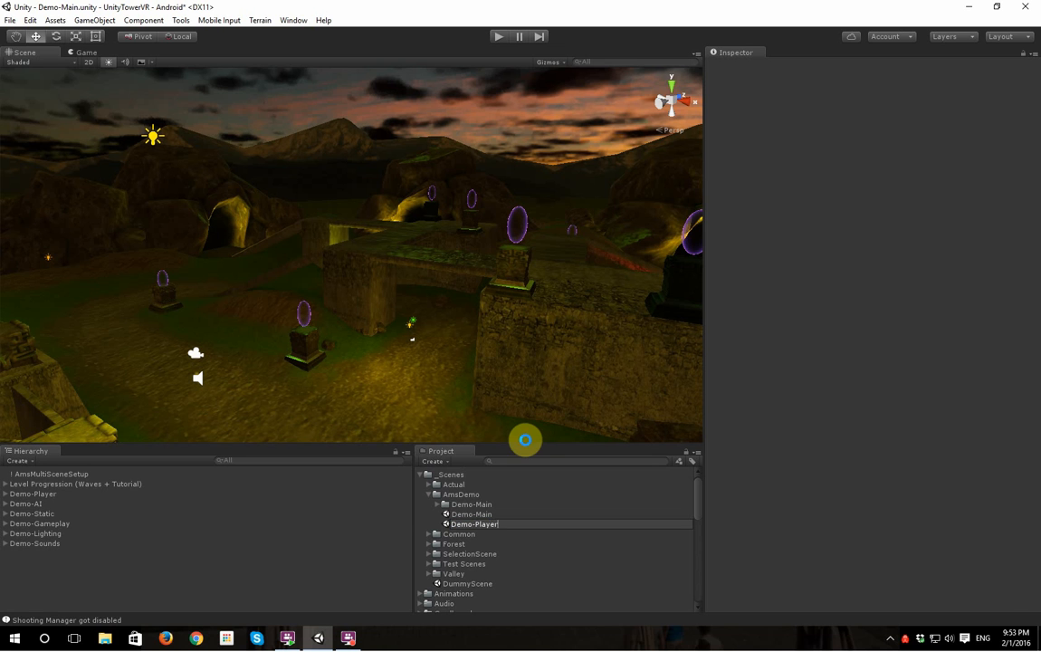
key(Return)
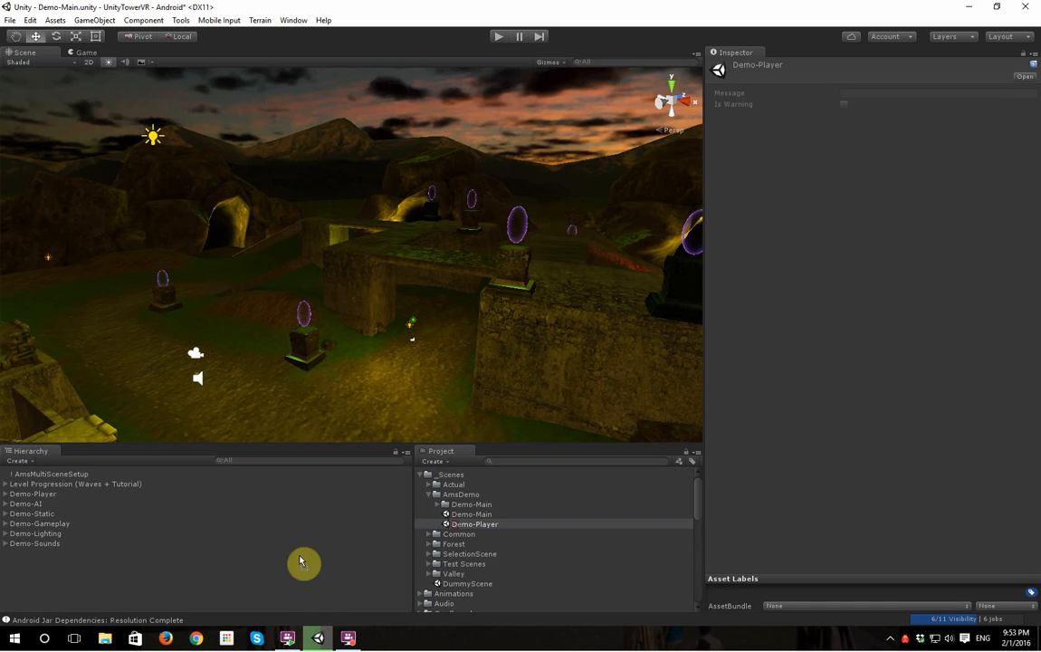
- Load the Demo-Player scene alongside Demo-Main and delete its default Main Camera and Directional Light
click(181, 563)
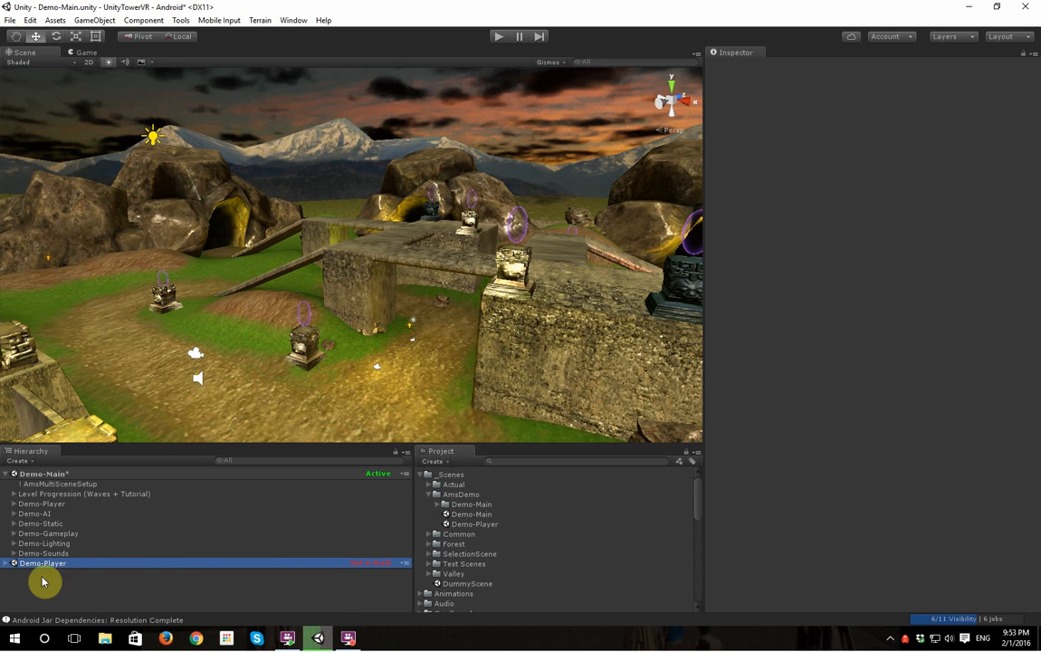
click(7, 563)
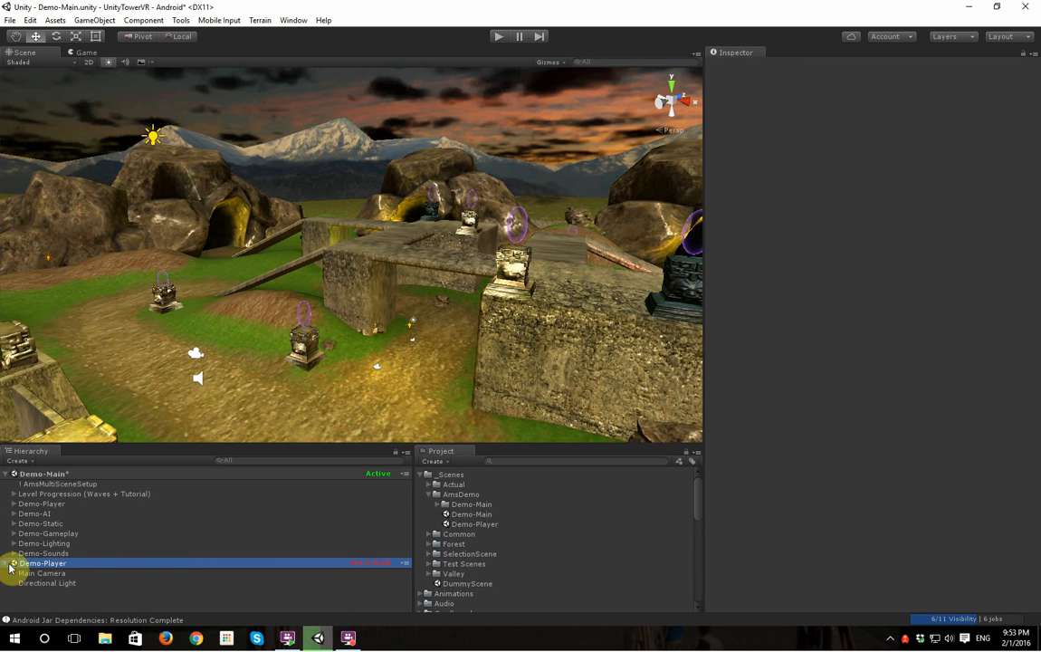
click(72, 574)
shift+click(76, 584)
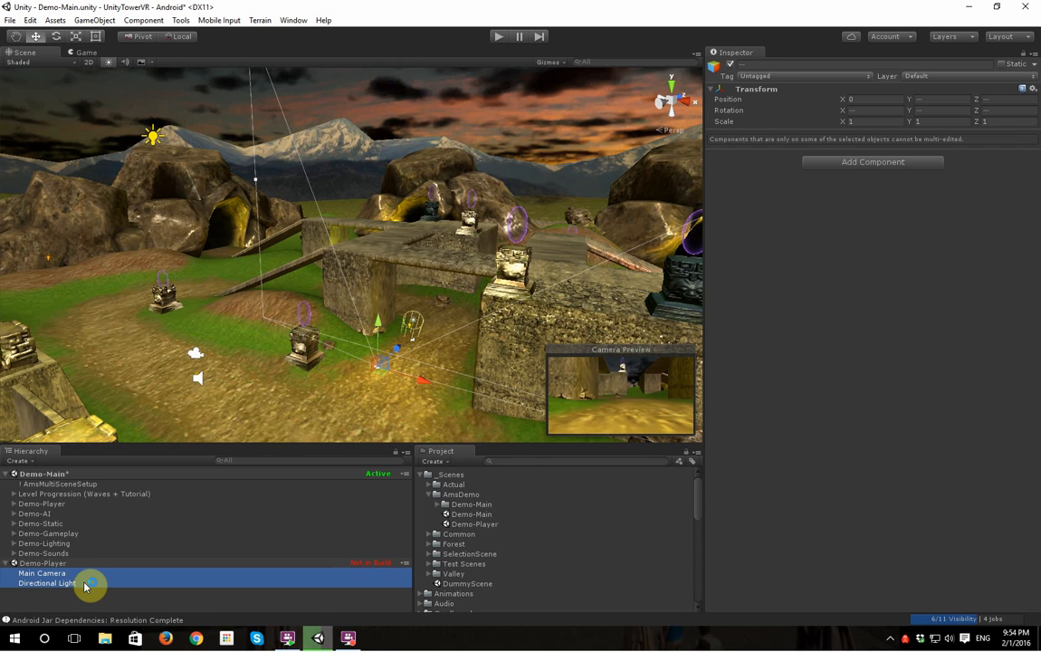
key(Delete)
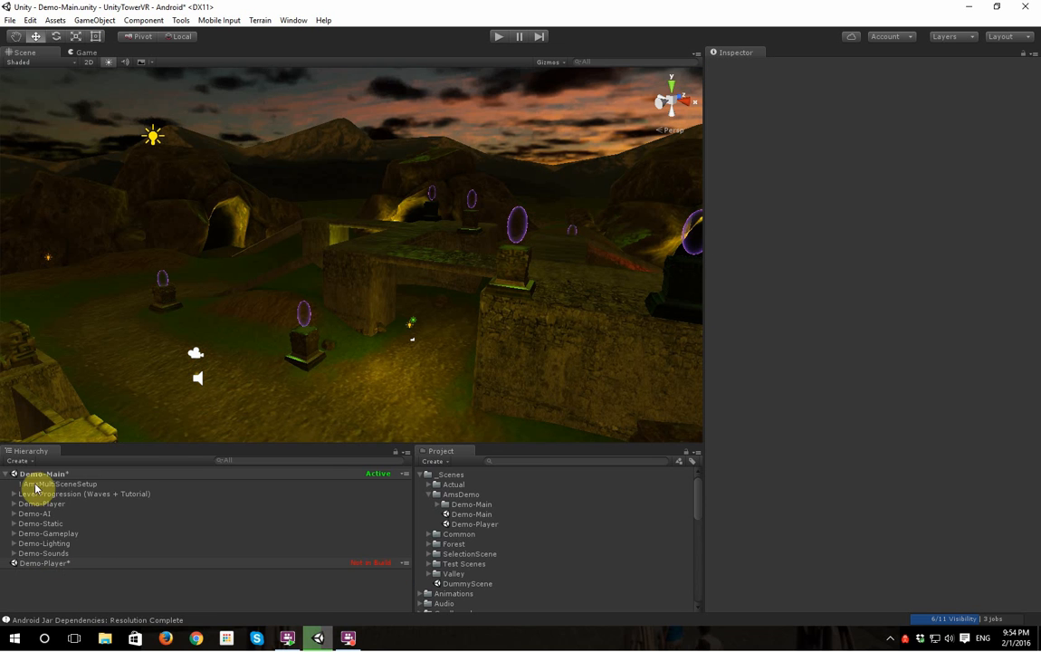
- Move all child objects of Demo-Main's Demo-Player group, from Main Character Root through Game Object Pool, into the Demo-Player scene
click(13, 504)
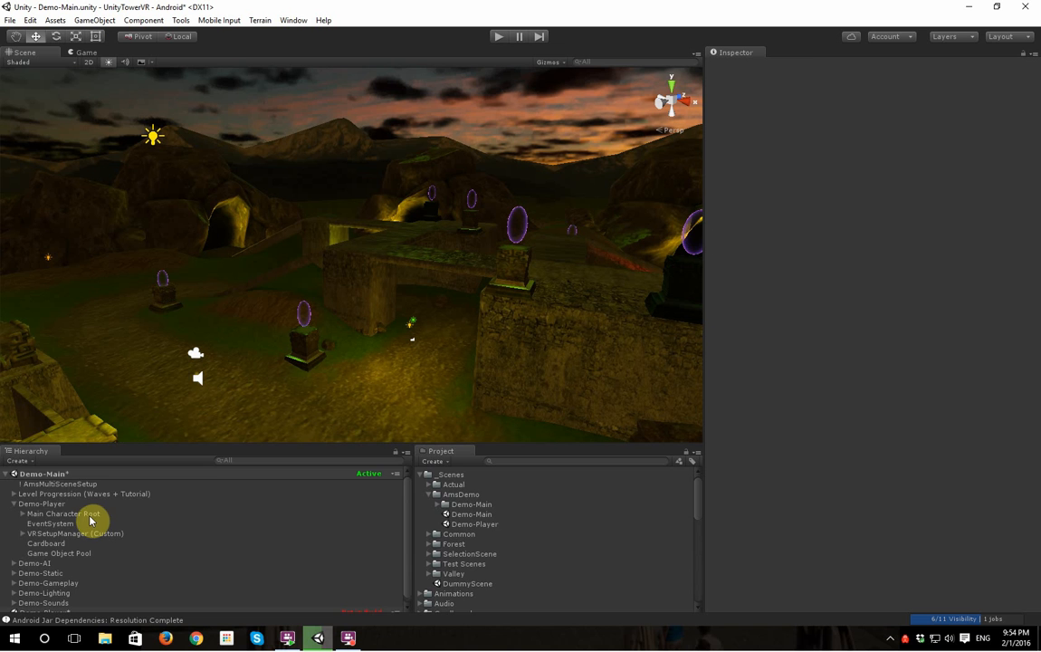
click(90, 514)
shift+click(90, 552)
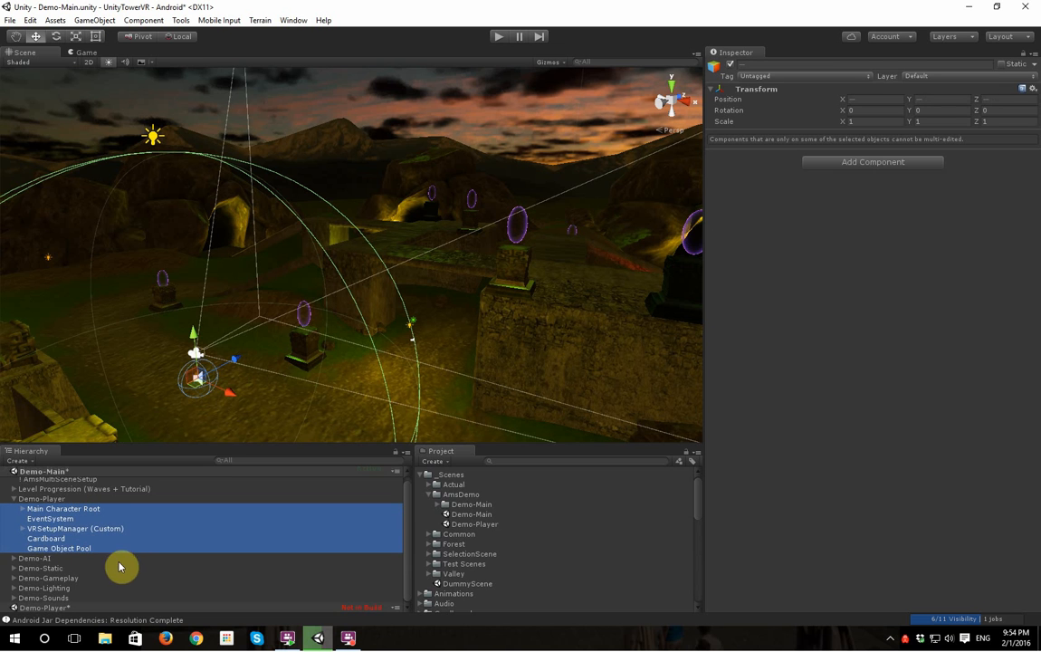
drag(70, 525, 73, 609)
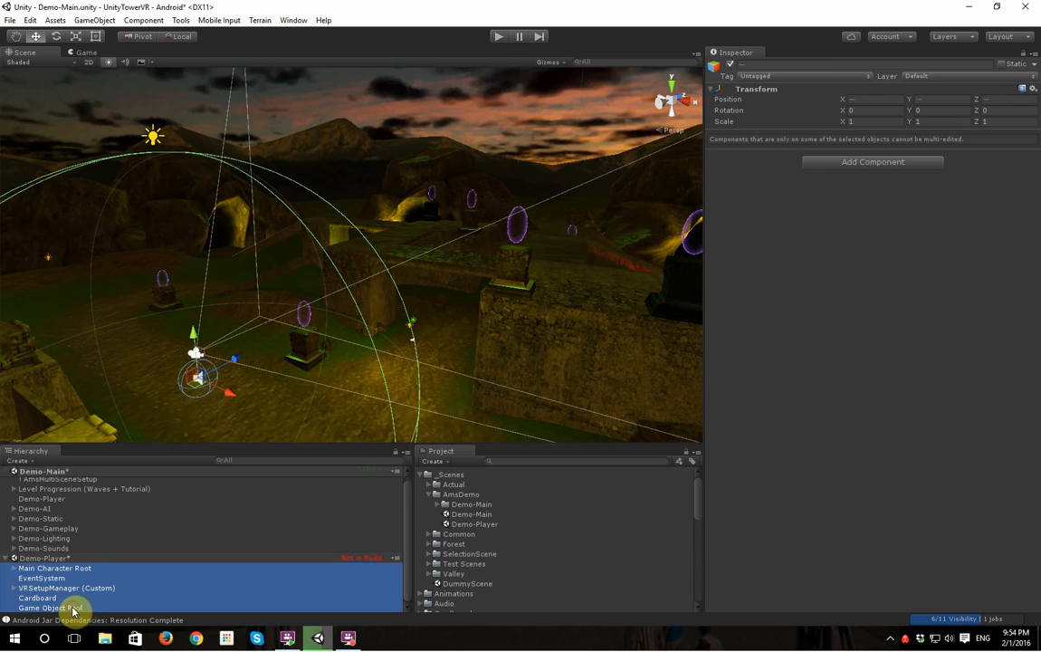
- Delete the emptied Demo-Player object from Demo-Main and save the Demo-Player scene
click(45, 500)
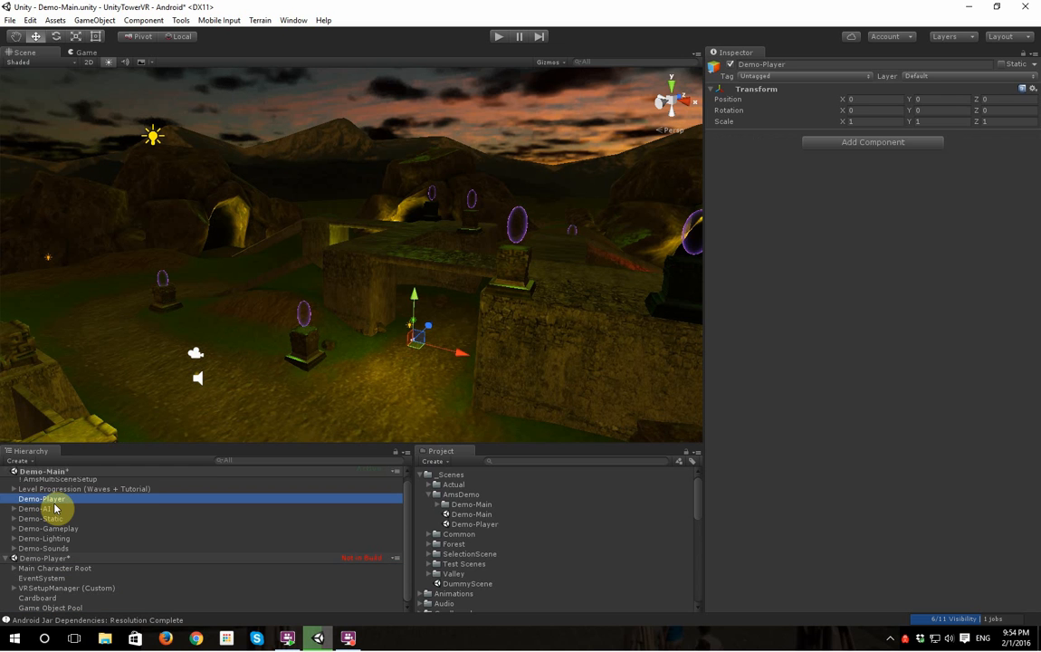
key(Delete)
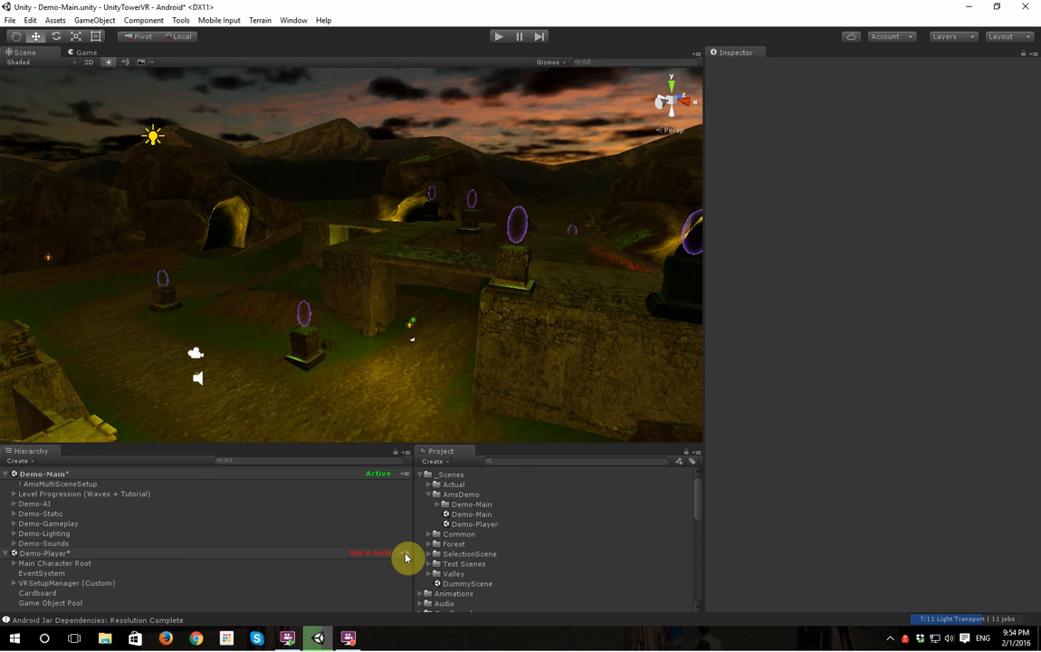
click(406, 556)
click(437, 448)
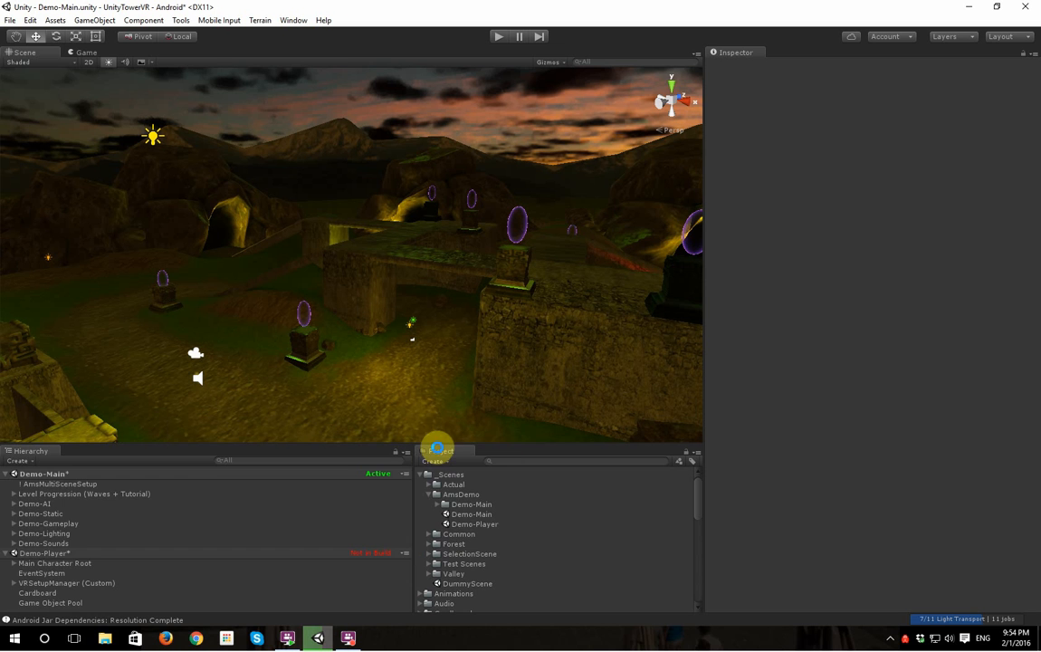
- Create a new scene asset named Demo-Static in the AmsDemo folder
click(6, 548)
click(81, 584)
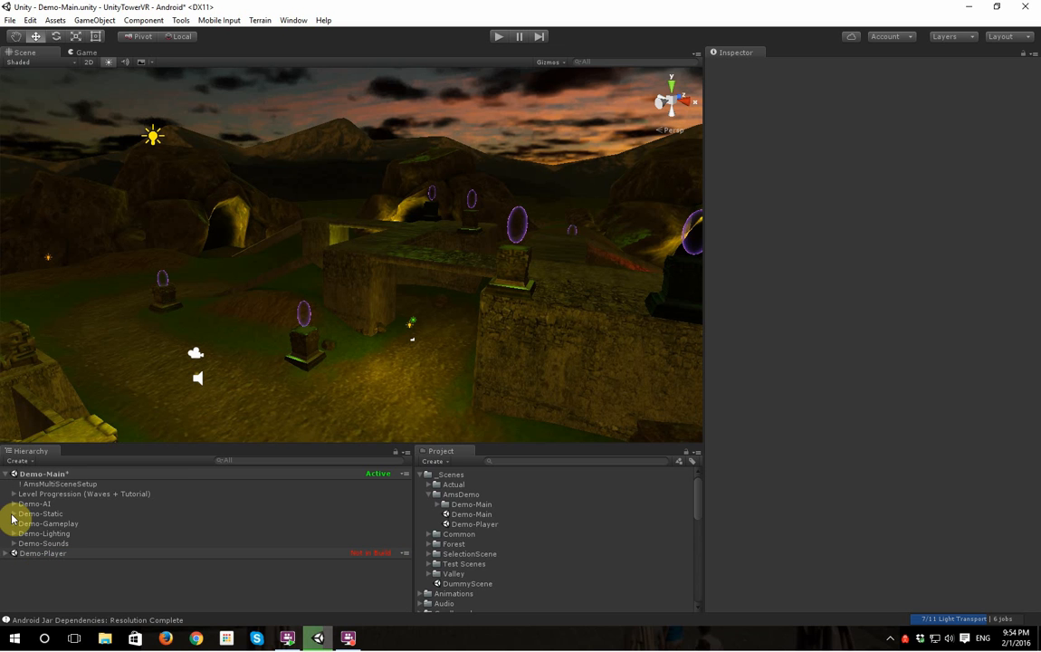
right_click(475, 497)
mouse_move(543, 240)
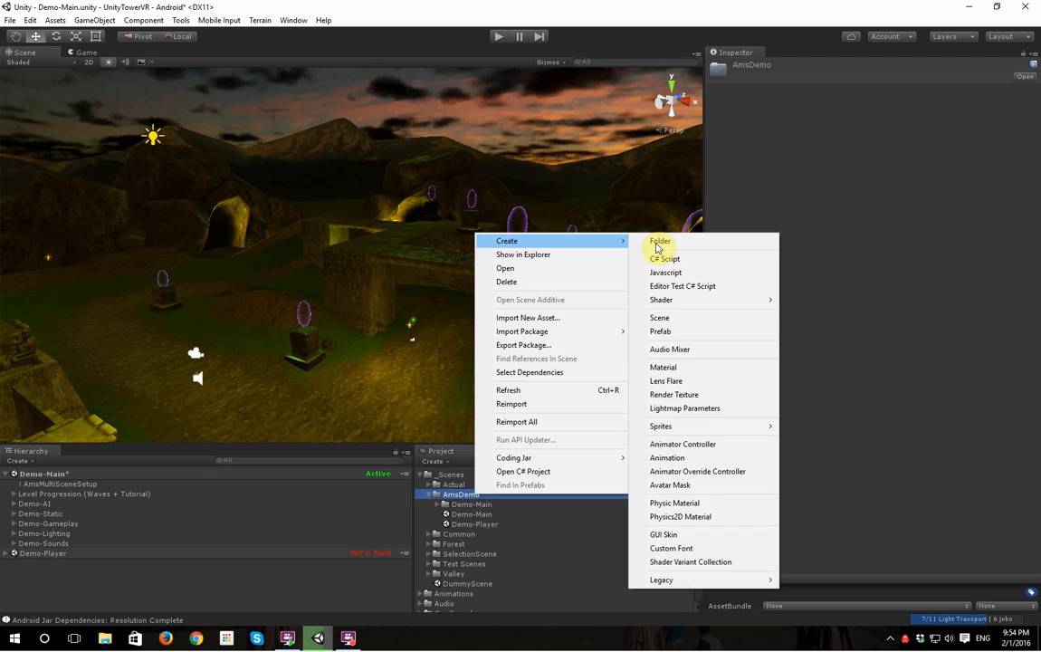
click(699, 318)
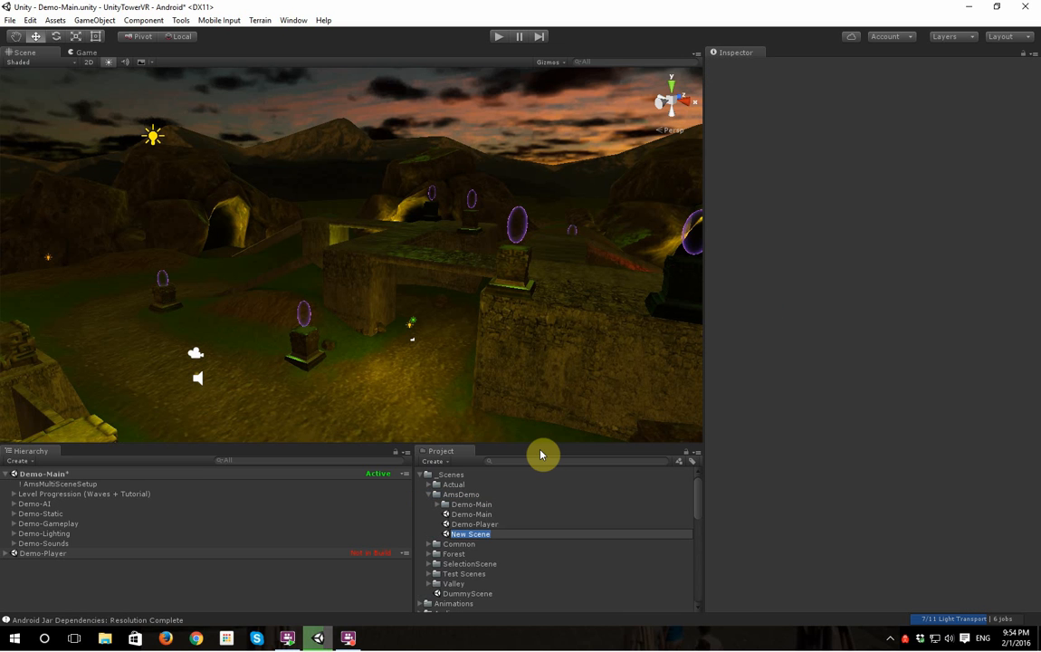
text(Demo-Static)
key(Return)
- Load the Demo-Static scene alongside Demo-Main and delete its default Main Camera and Directional Light
drag(485, 536, 254, 575)
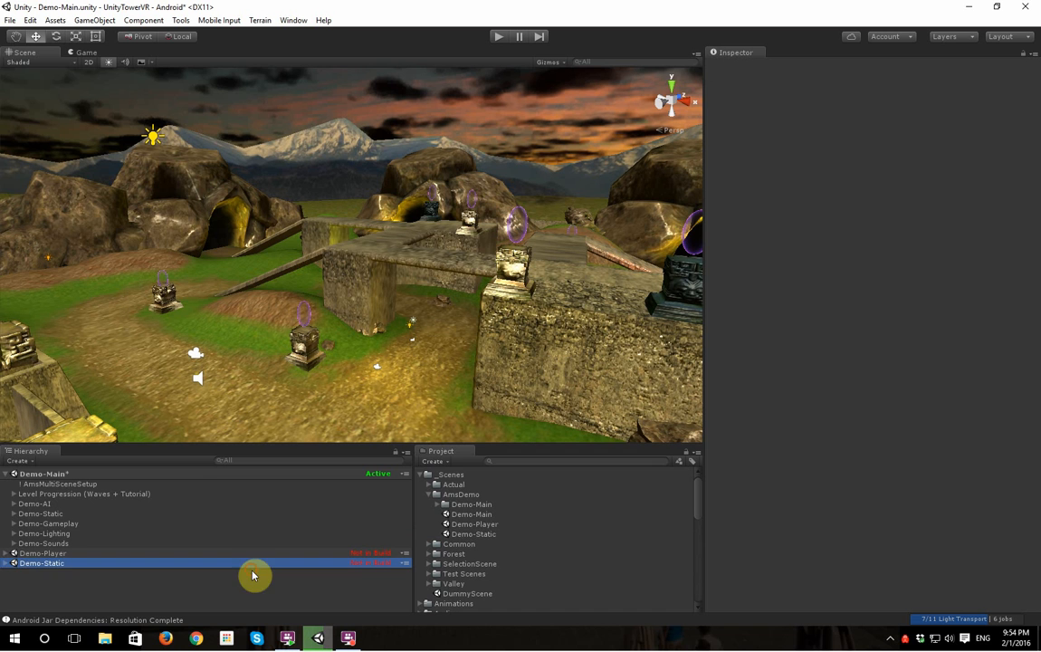
click(7, 563)
click(47, 574)
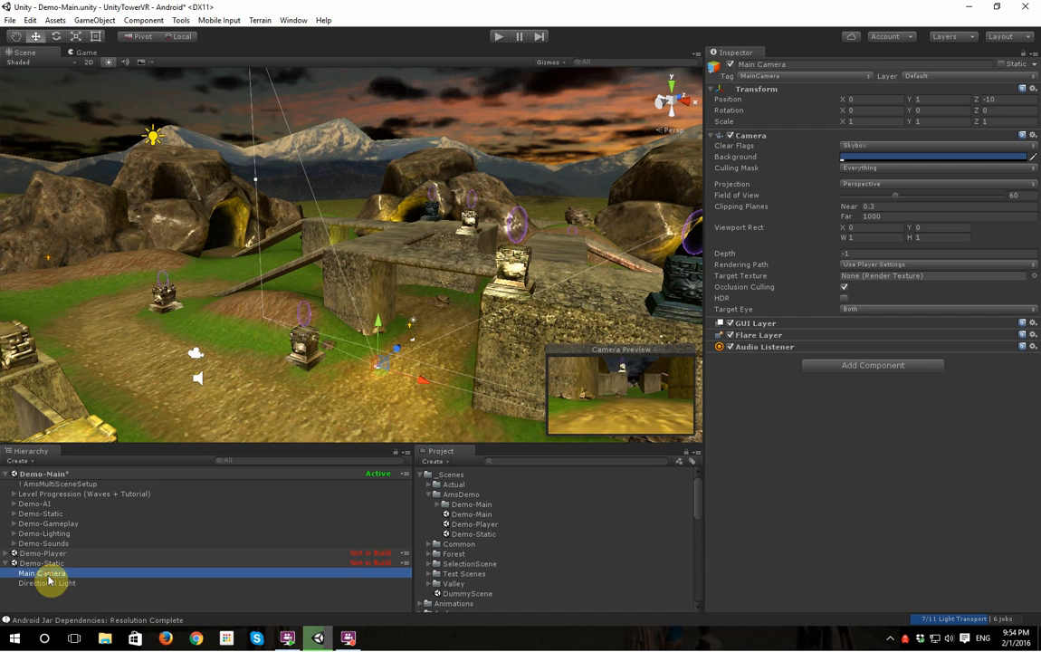
shift+click(47, 584)
key(Delete)
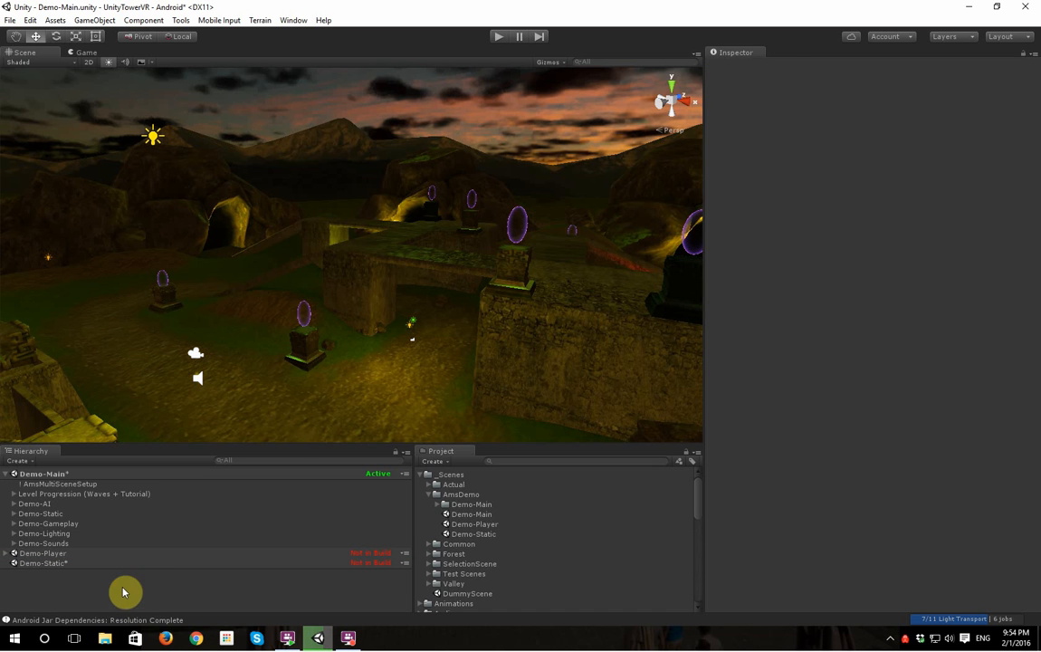
- Move all child objects of Demo-Main's Demo-Static group, from Spawn Caves through Platforms, into the Demo-Static scene
click(13, 513)
click(55, 523)
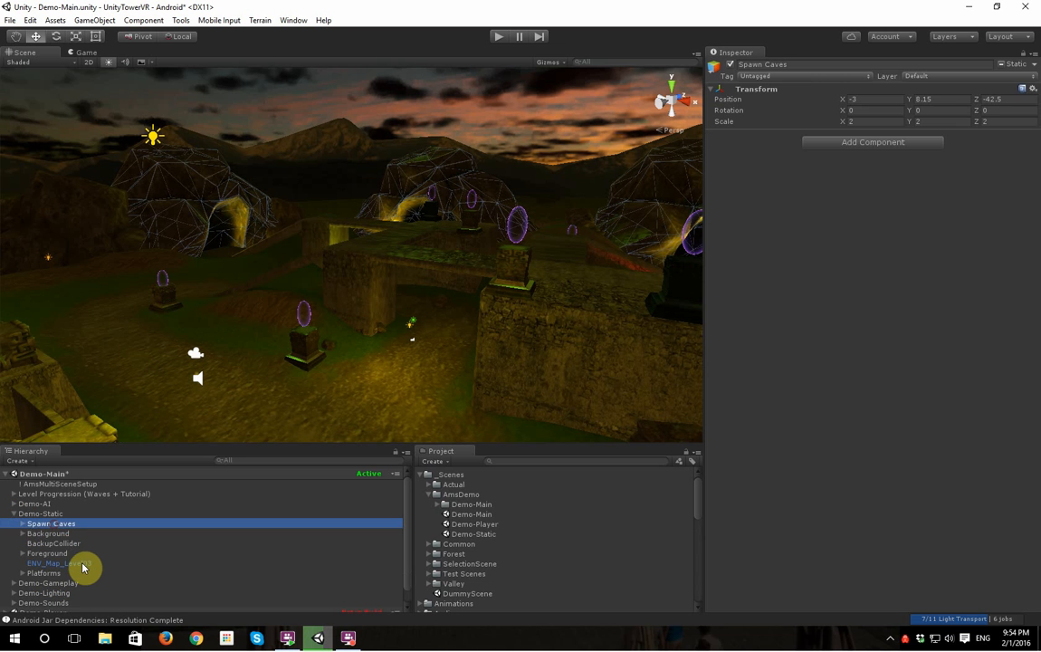
shift+click(82, 565)
shift+click(77, 572)
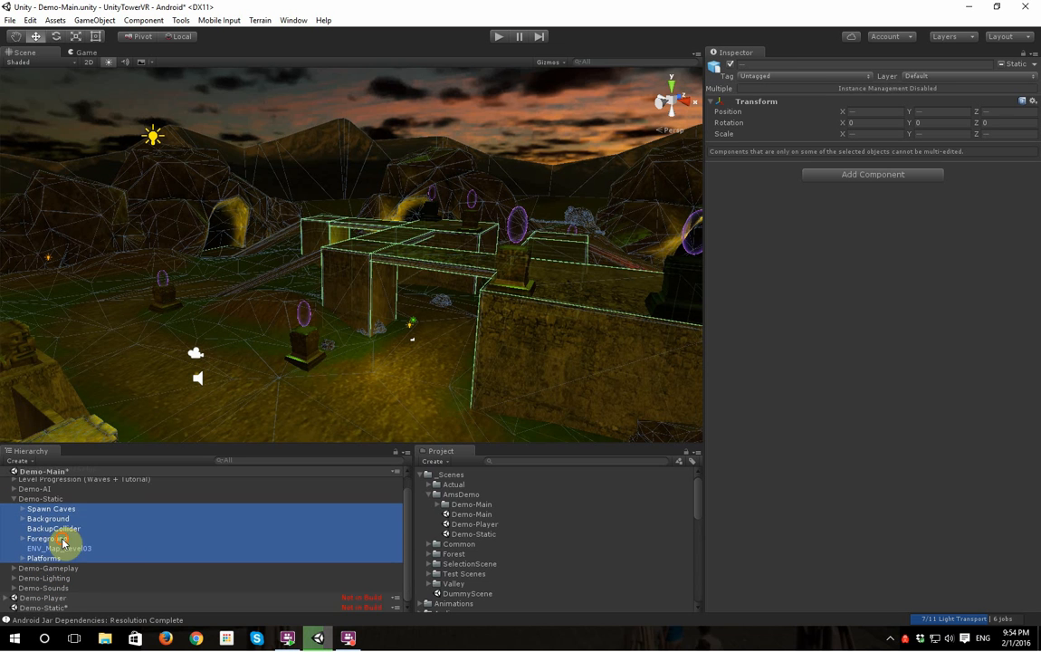
drag(62, 543, 77, 609)
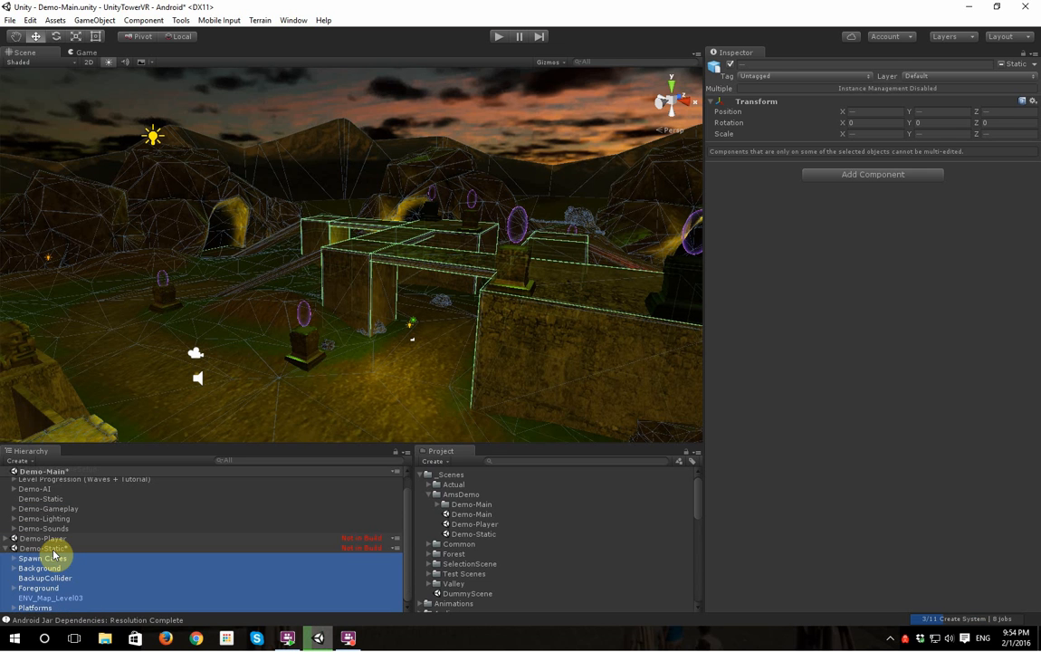
- Delete the emptied Demo-Static object from Demo-Main and save both the Demo-Static and Demo-Main scenes
click(50, 498)
key(Delete)
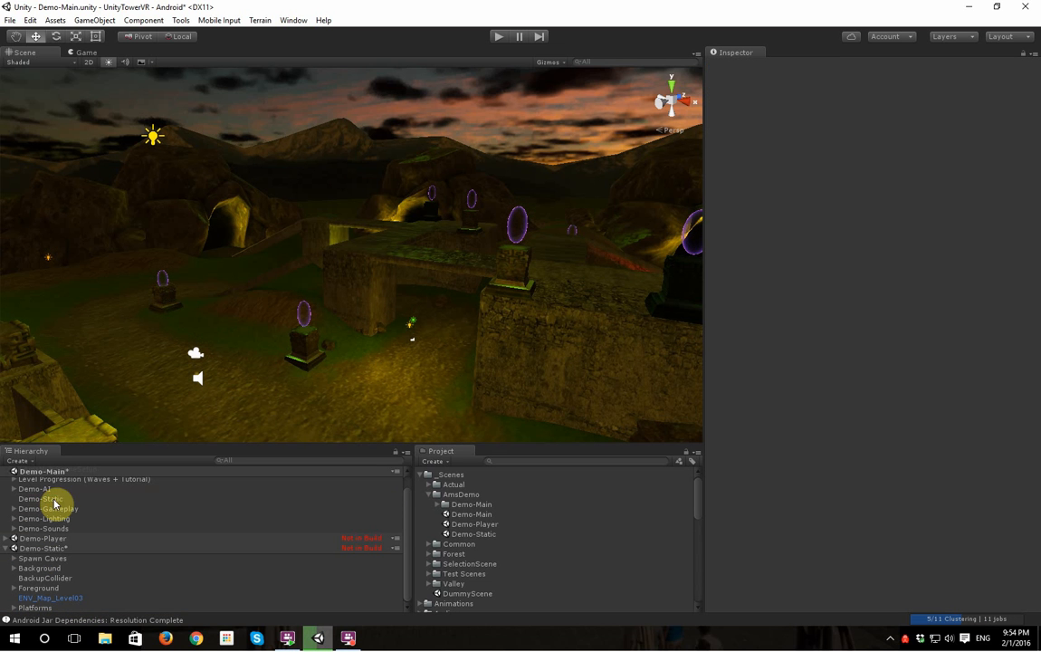
right_click(391, 552)
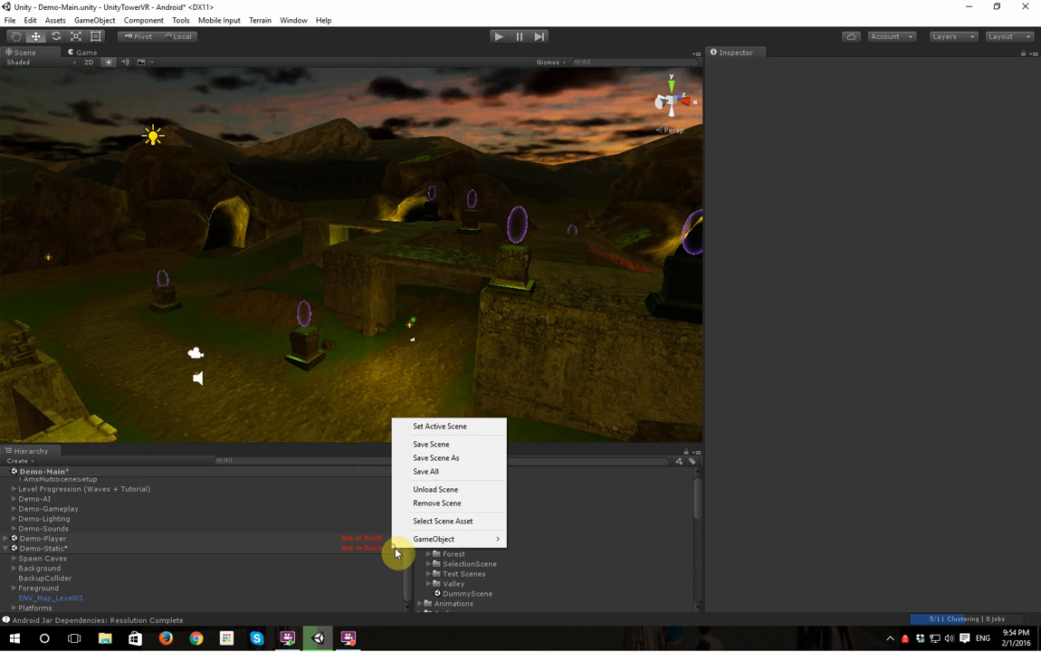
click(438, 442)
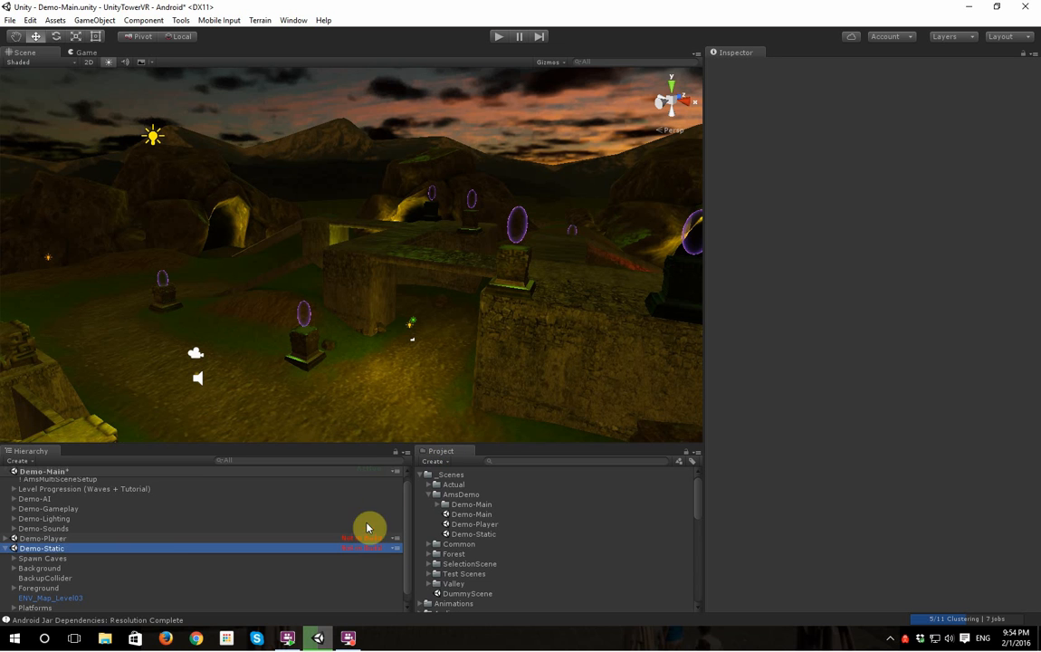
scroll(90, 517, up, 1)
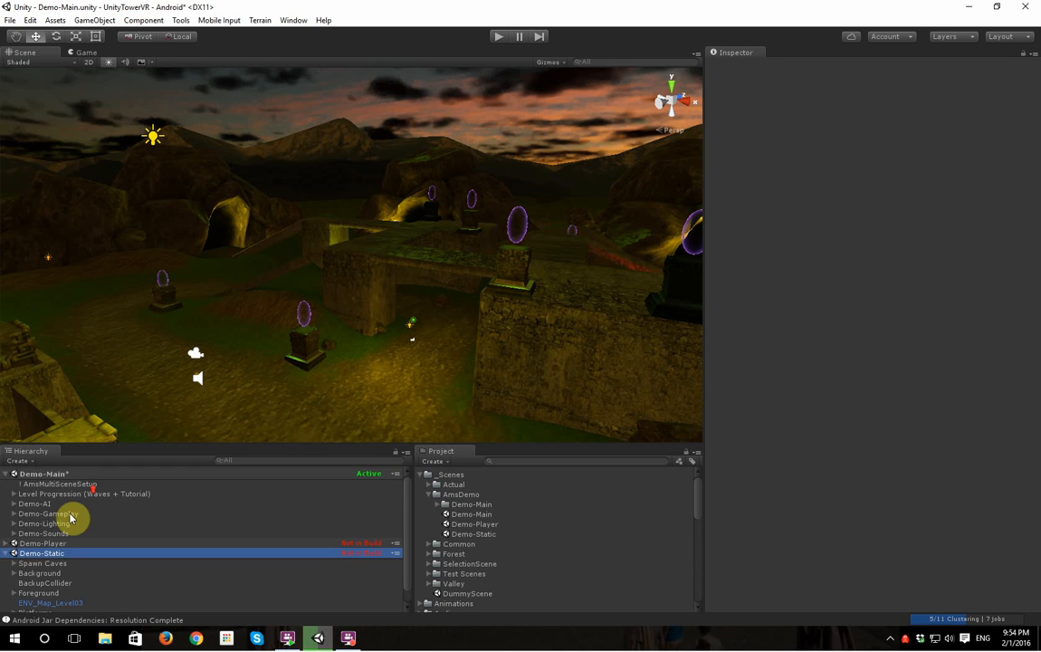
click(7, 553)
click(77, 590)
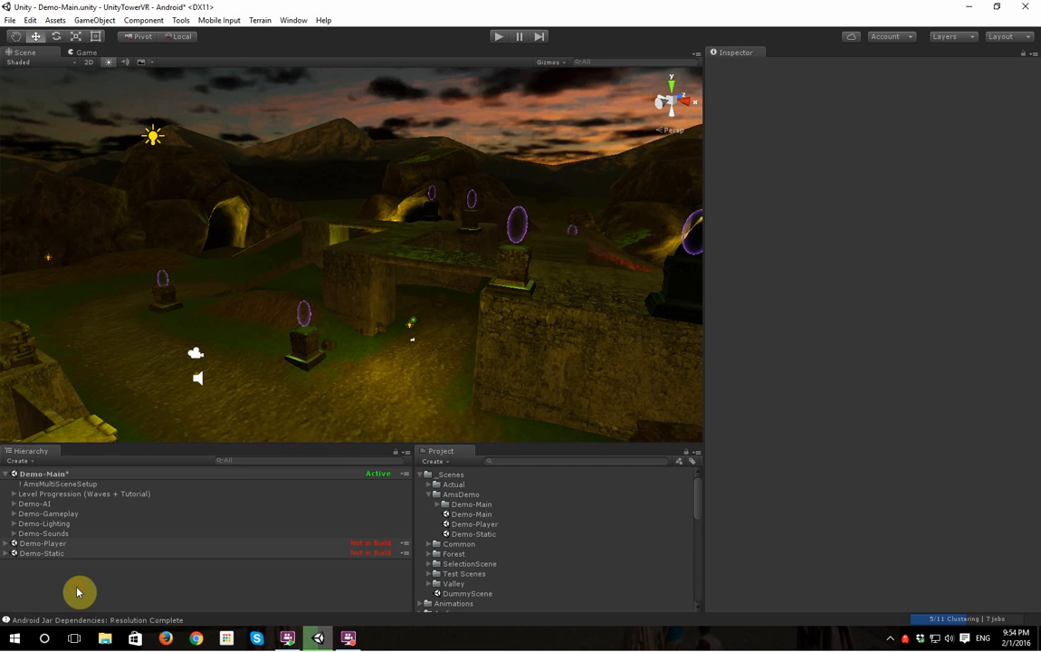
click(10, 20)
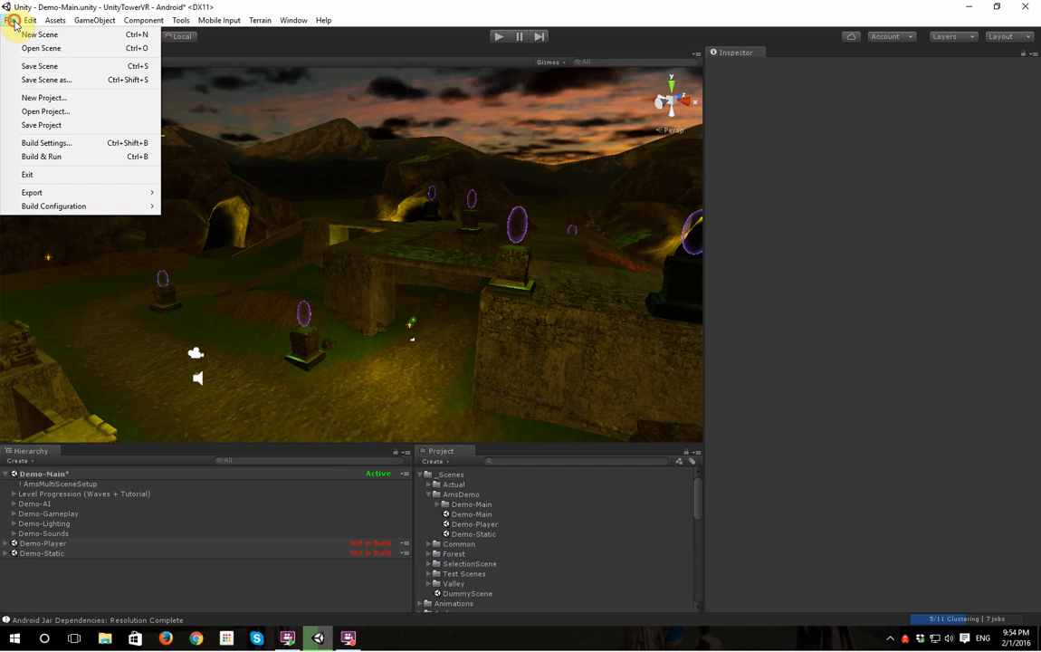
click(40, 66)
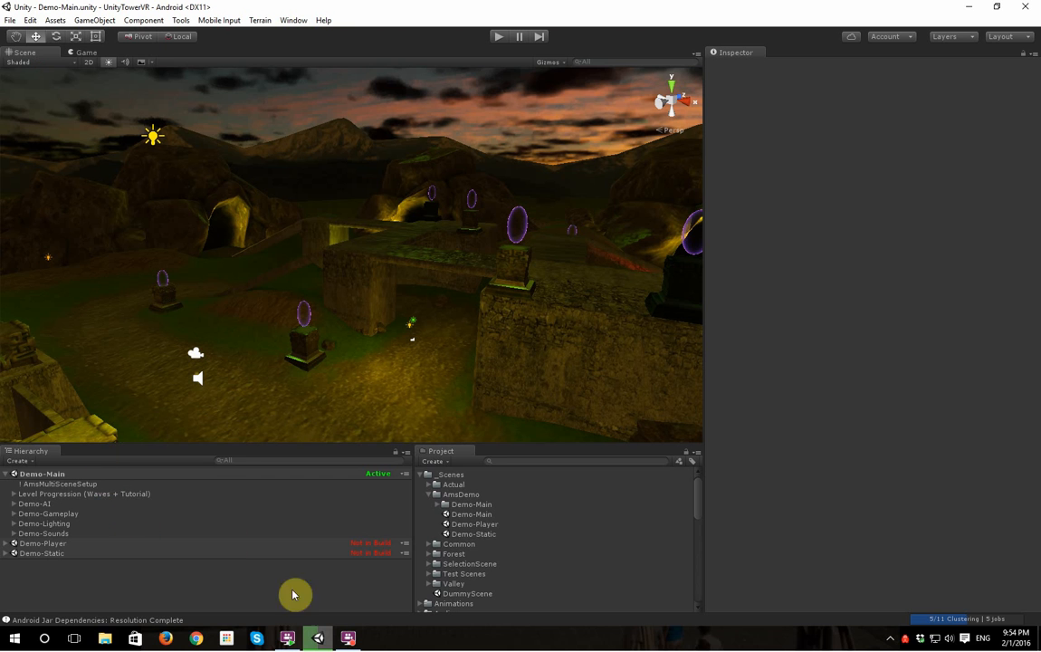
- Open the Demo-Static scene on its own and inspect its geometry with scene lighting switched off
double_click(479, 536)
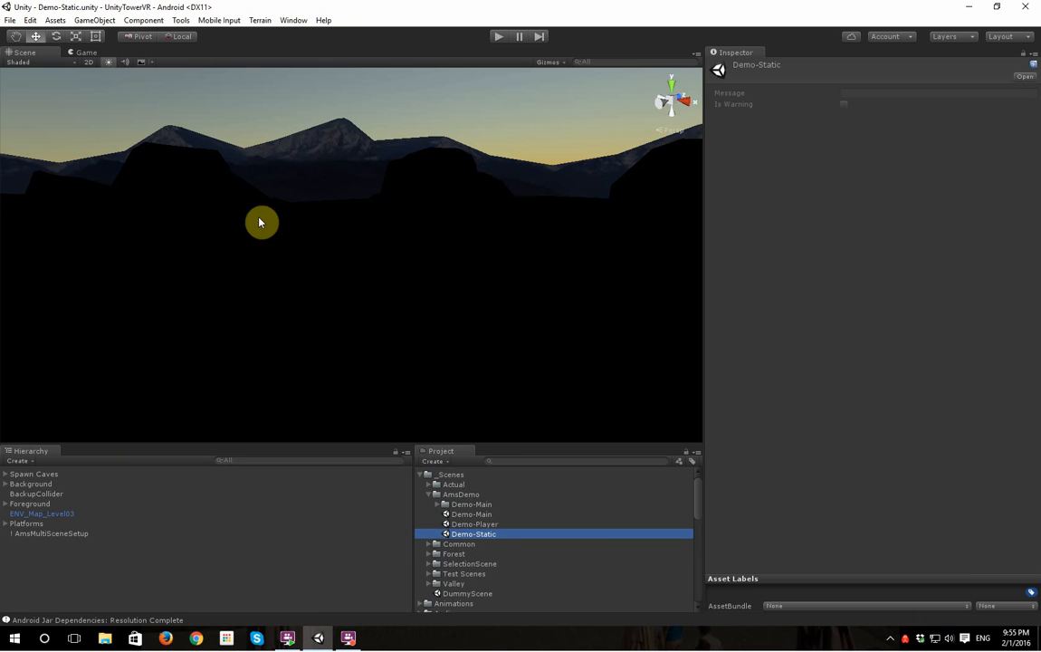
click(110, 65)
alt+drag(123, 98, 208, 163)
click(109, 63)
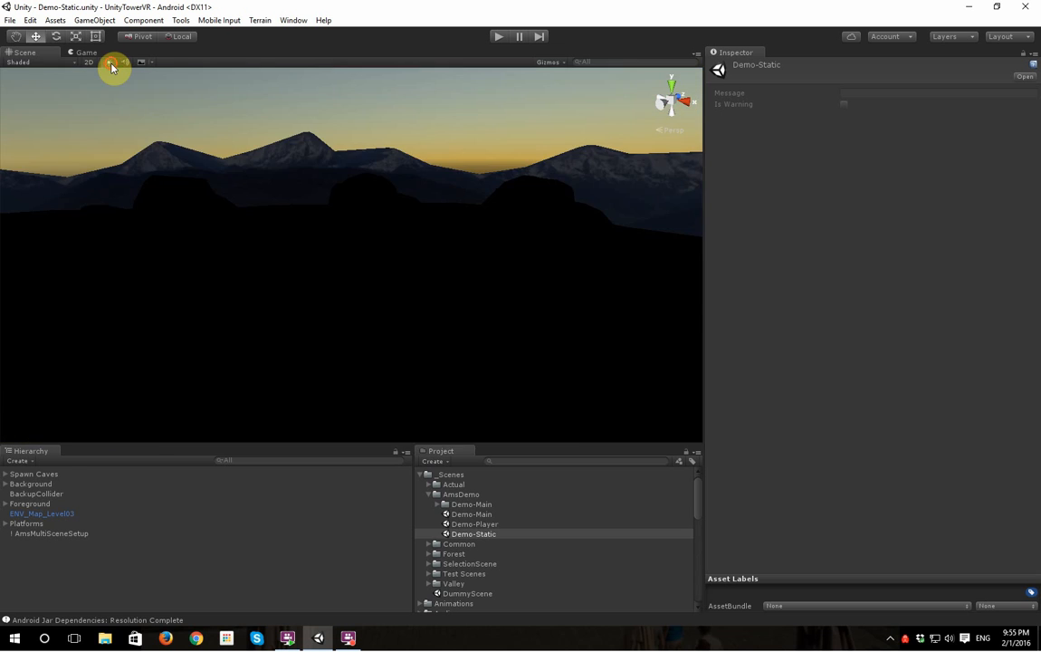
click(109, 63)
alt+drag(272, 181, 356, 256)
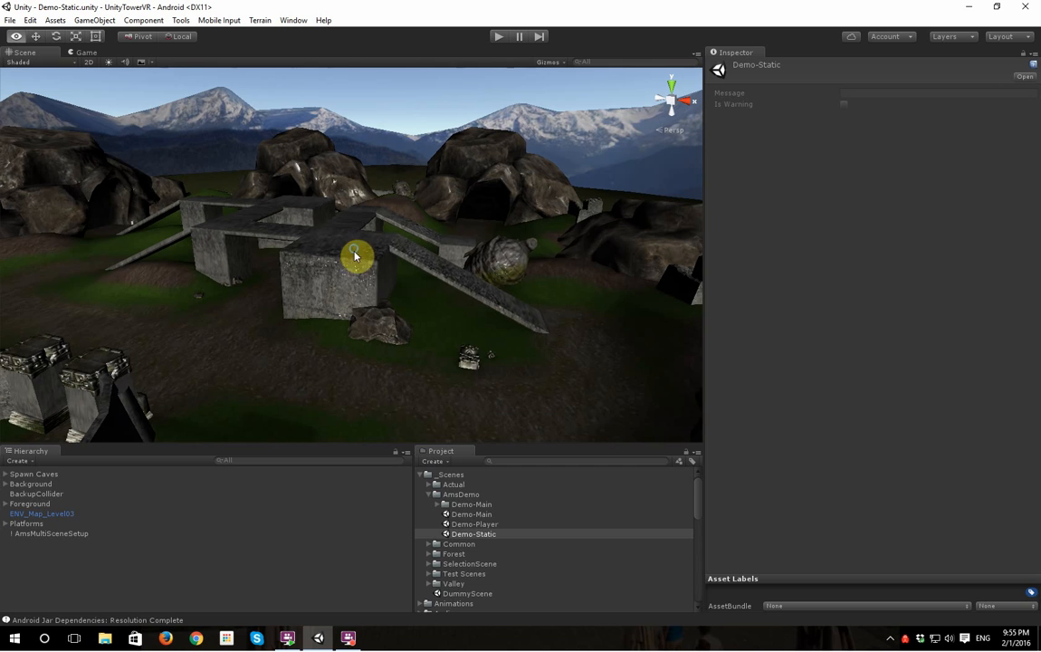
- Reopen Demo-Main with its additive scenes, switch scene lighting back on and check the objects in Demo-Static
double_click(475, 514)
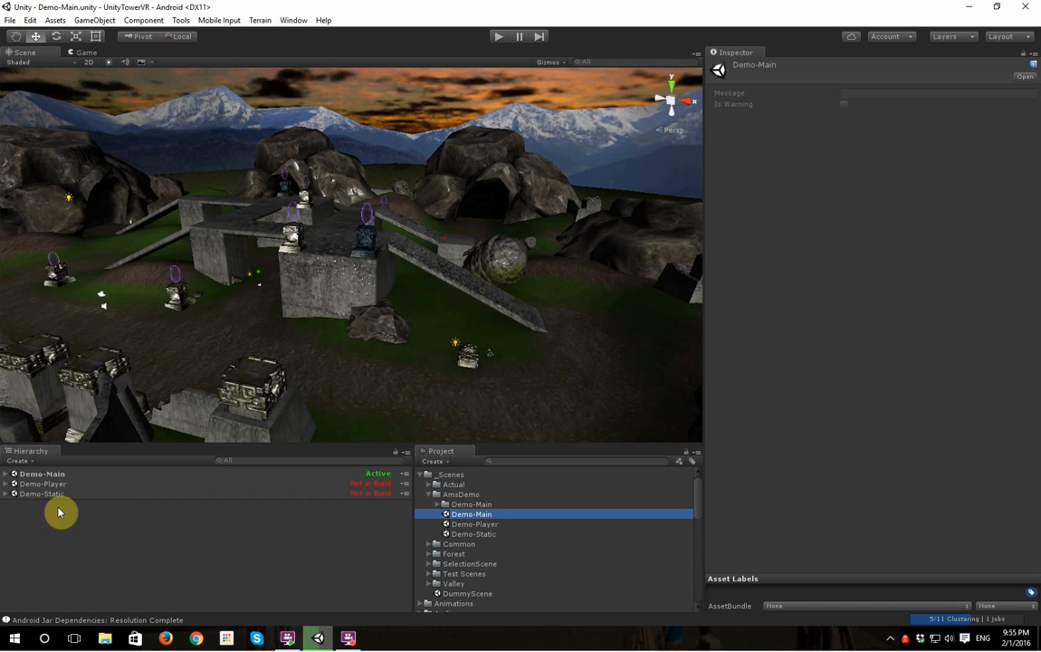
click(107, 62)
alt+drag(448, 267, 588, 326)
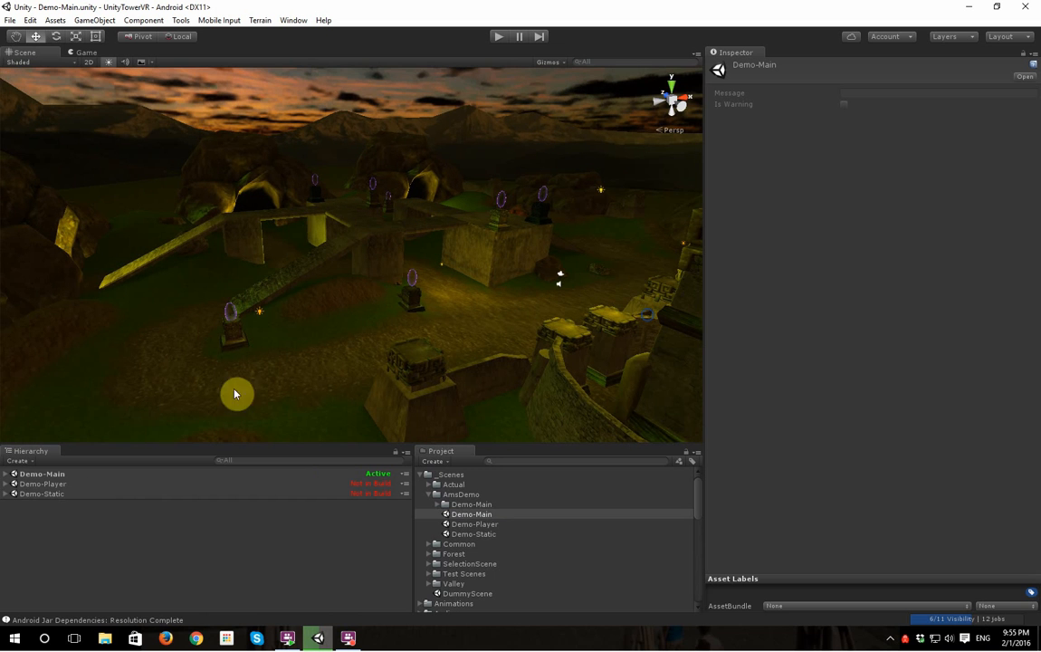
click(7, 494)
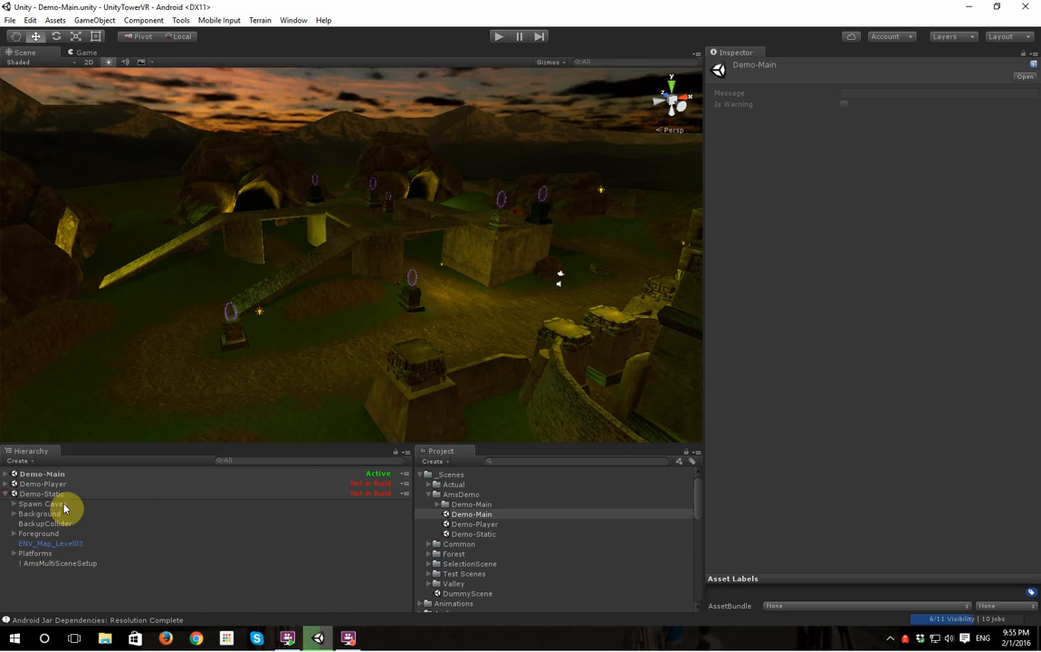
click(6, 494)
click(106, 573)
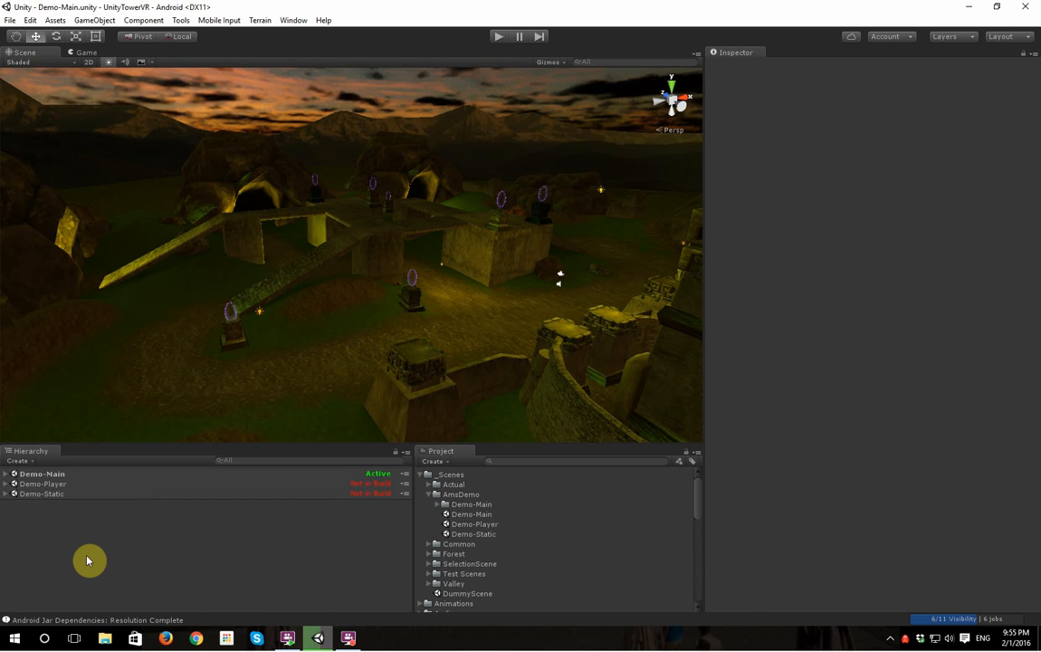
- Review the groups remaining in Demo-Main: Demo-Gameplay, Demo-Lighting, Demo-Sounds and Demo-AI
click(5, 474)
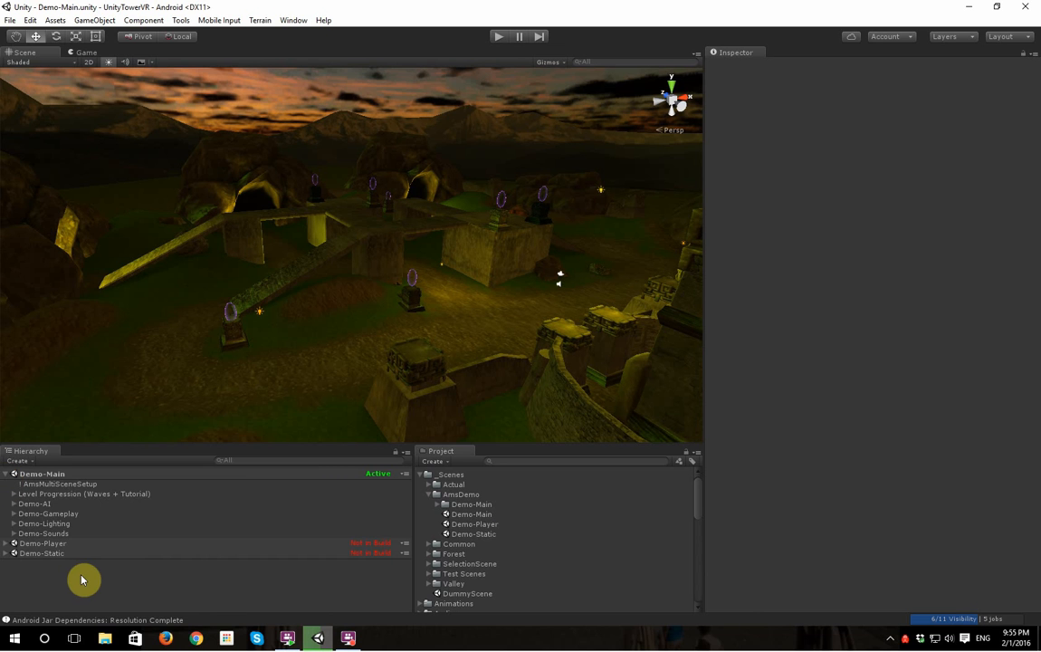
click(45, 513)
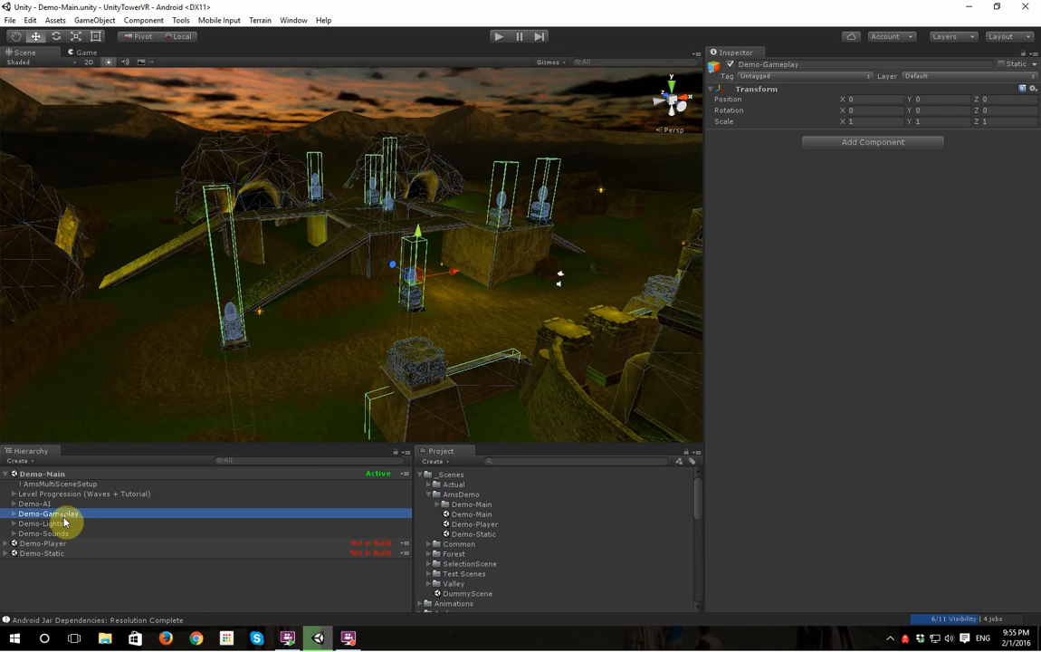
click(64, 525)
click(69, 533)
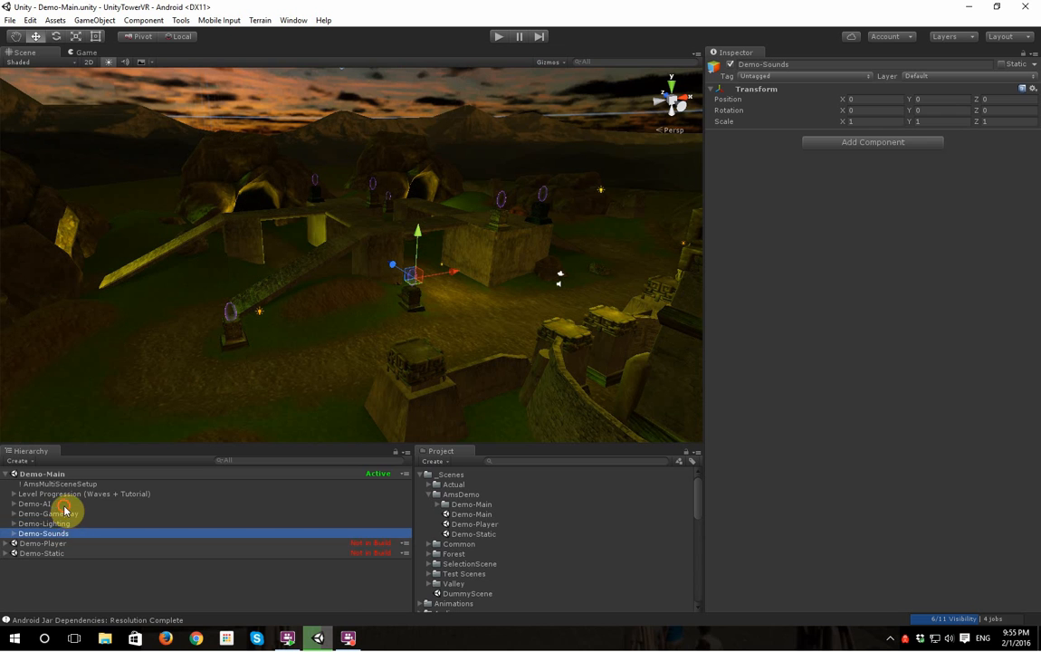
click(67, 503)
click(105, 584)
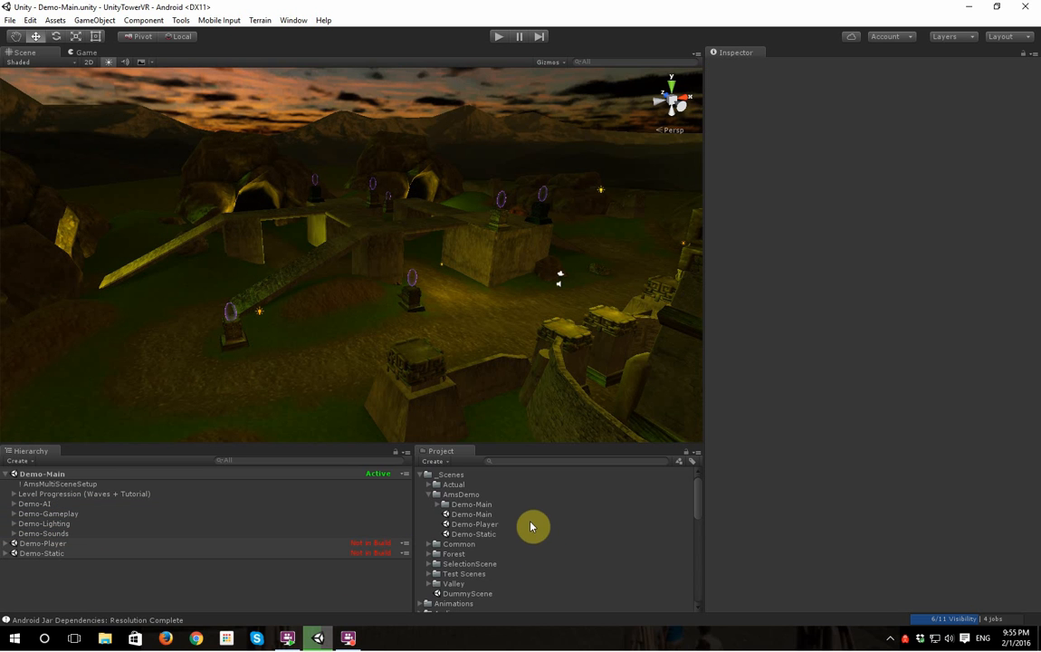
- Create a scene asset named Demo-AI in the AmsDemo folder and load it alongside Demo-Main
right_click(480, 495)
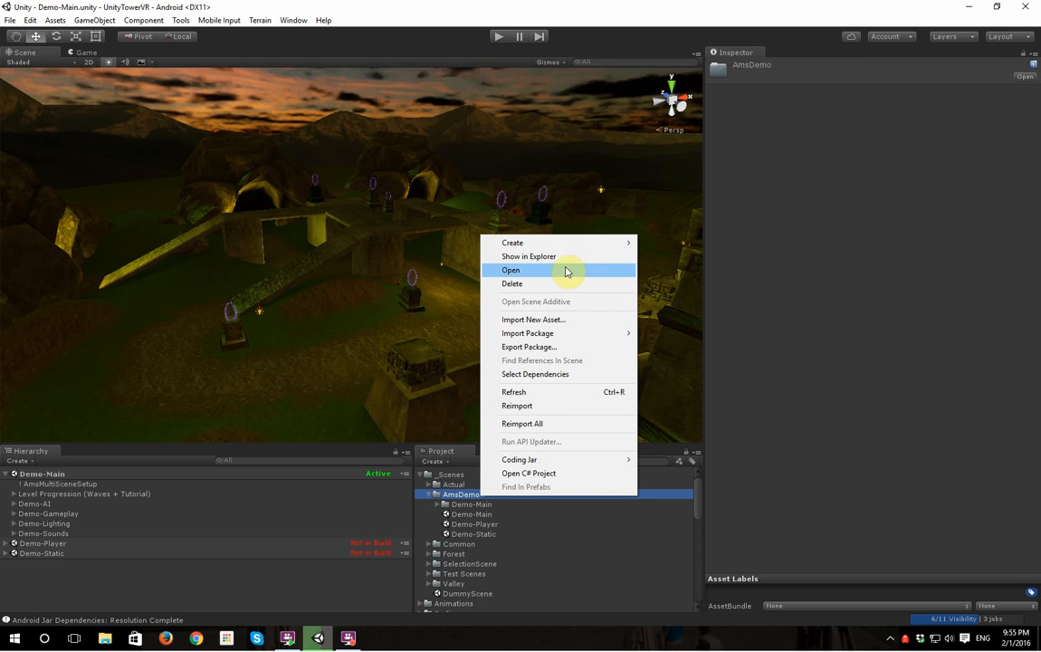
mouse_move(562, 243)
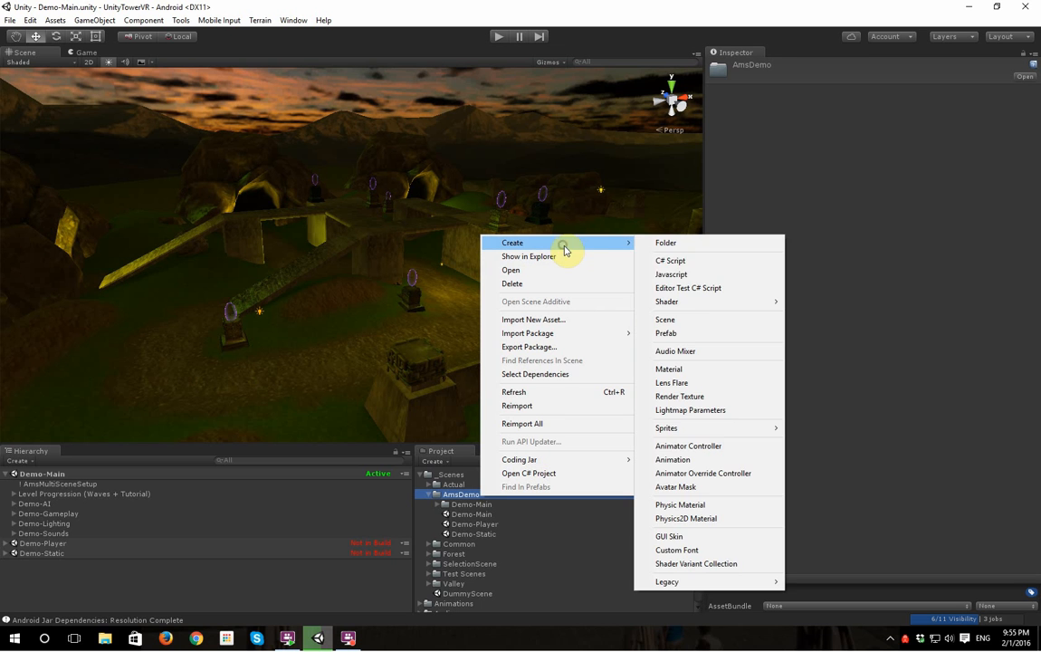
click(699, 330)
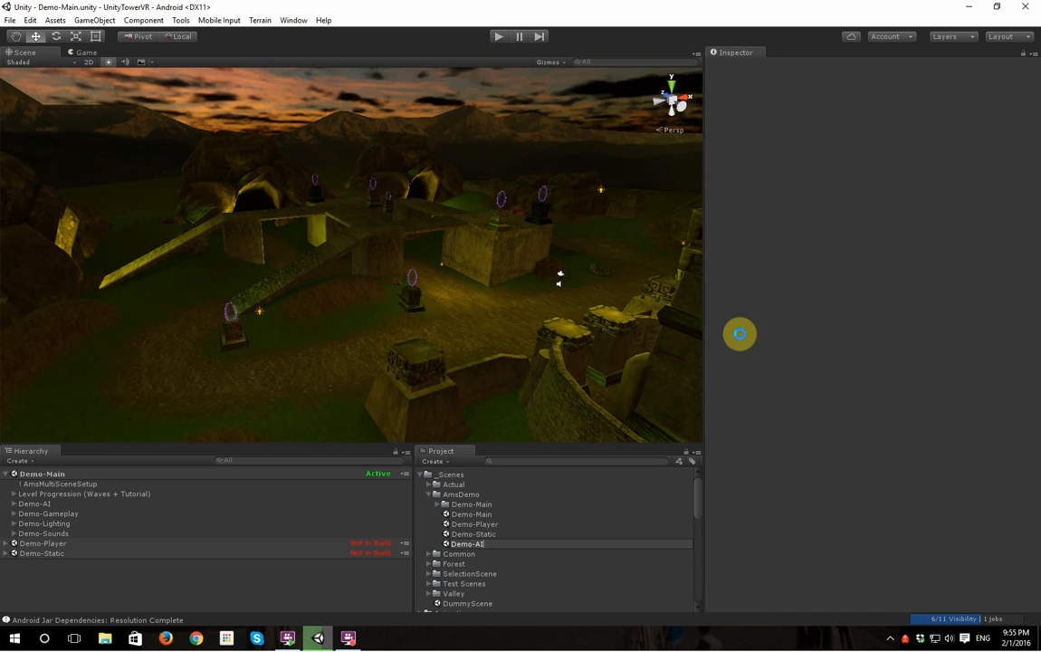
click(739, 334)
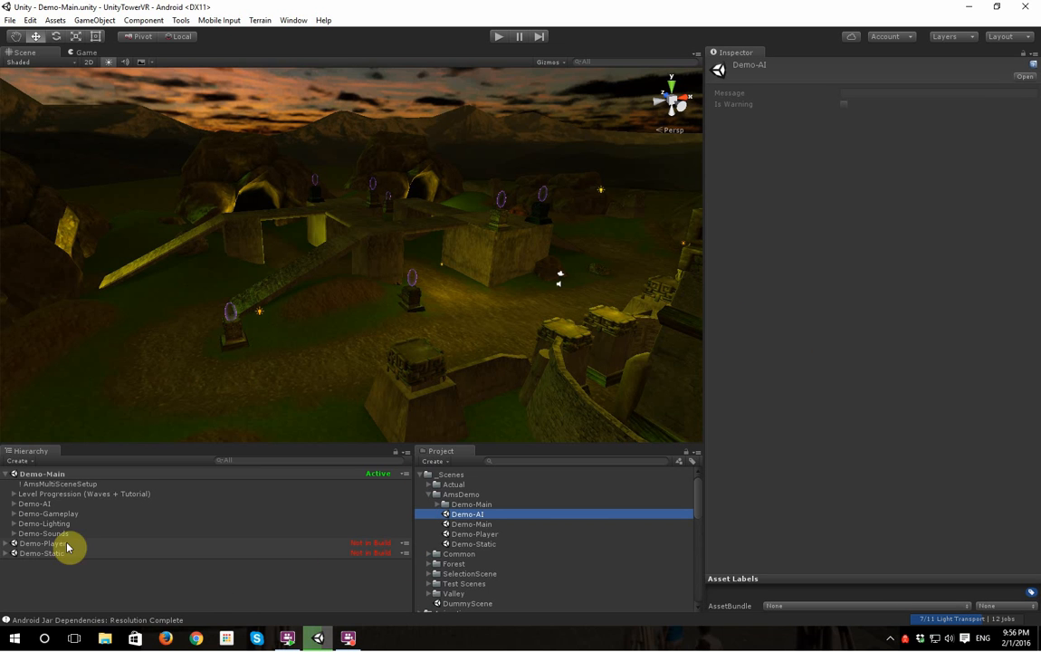
drag(514, 518, 249, 586)
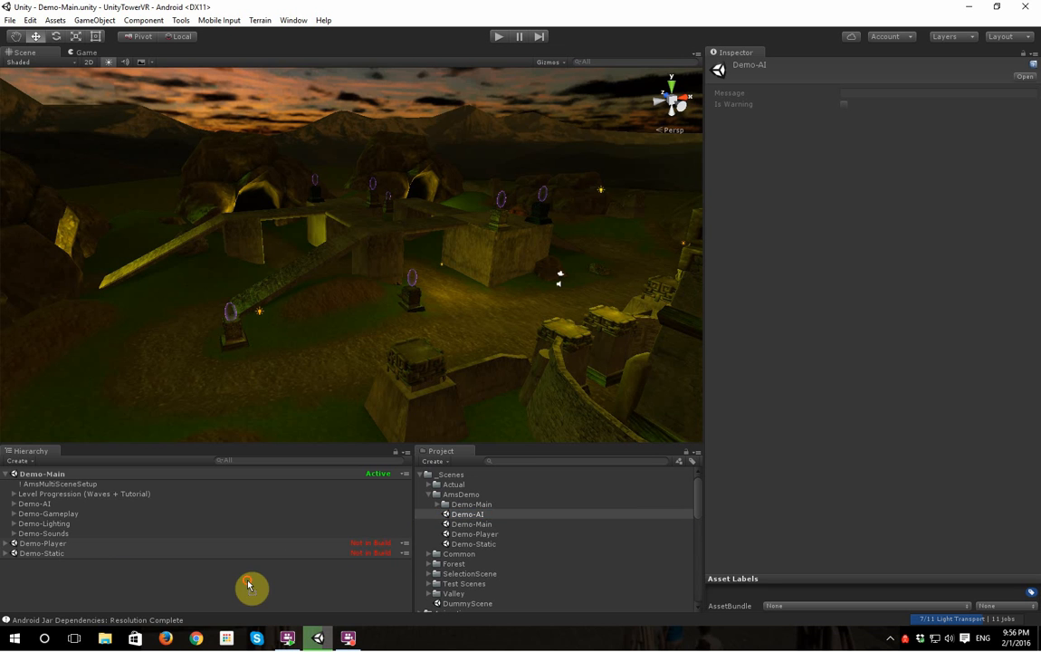
- Move the child objects of Demo-Main's Demo-AI group into the Demo-AI scene and delete the emptied group object
click(13, 503)
click(49, 515)
shift+click(49, 524)
drag(49, 523, 50, 584)
click(6, 563)
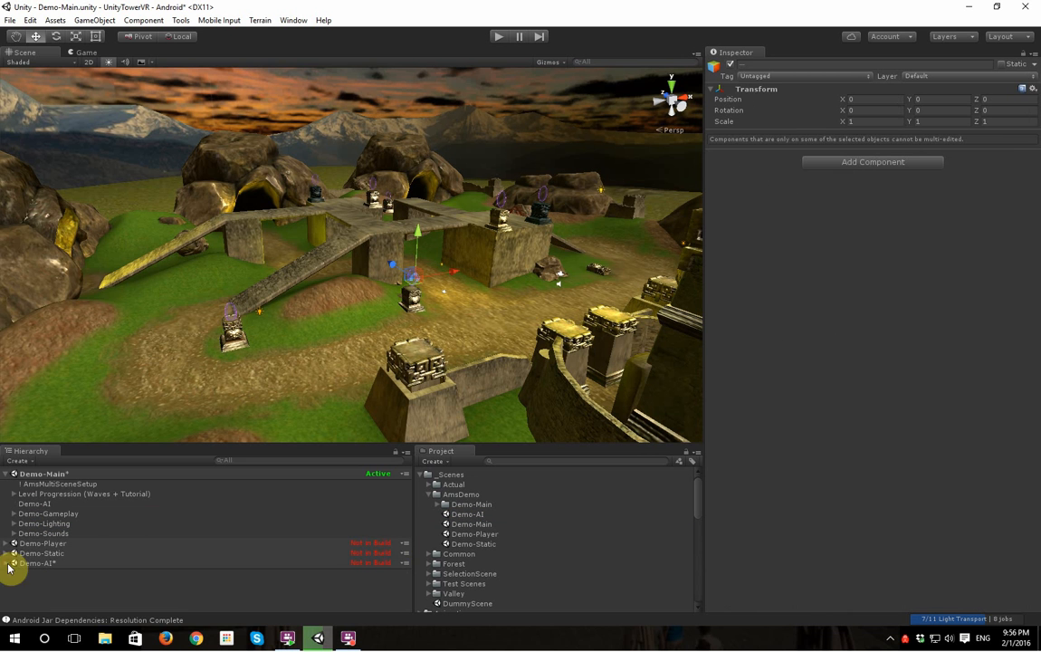
click(103, 503)
key(Delete)
- Create a scene asset named Demo-Gameplay in the AmsDemo folder and load it alongside the other scenes
right_click(467, 499)
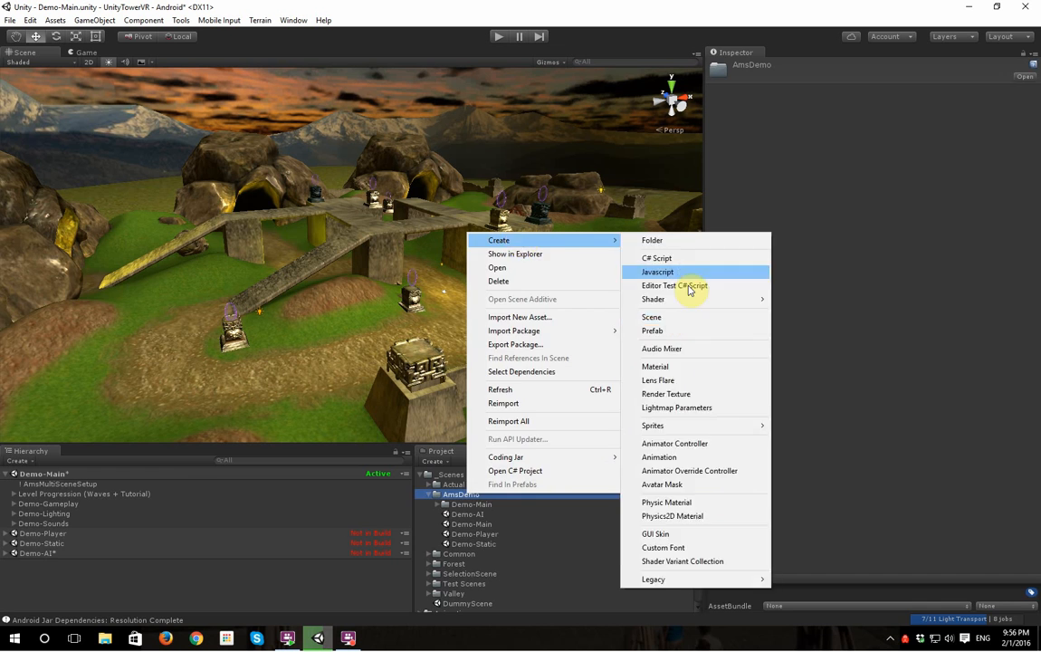
click(693, 344)
drag(456, 525, 181, 597)
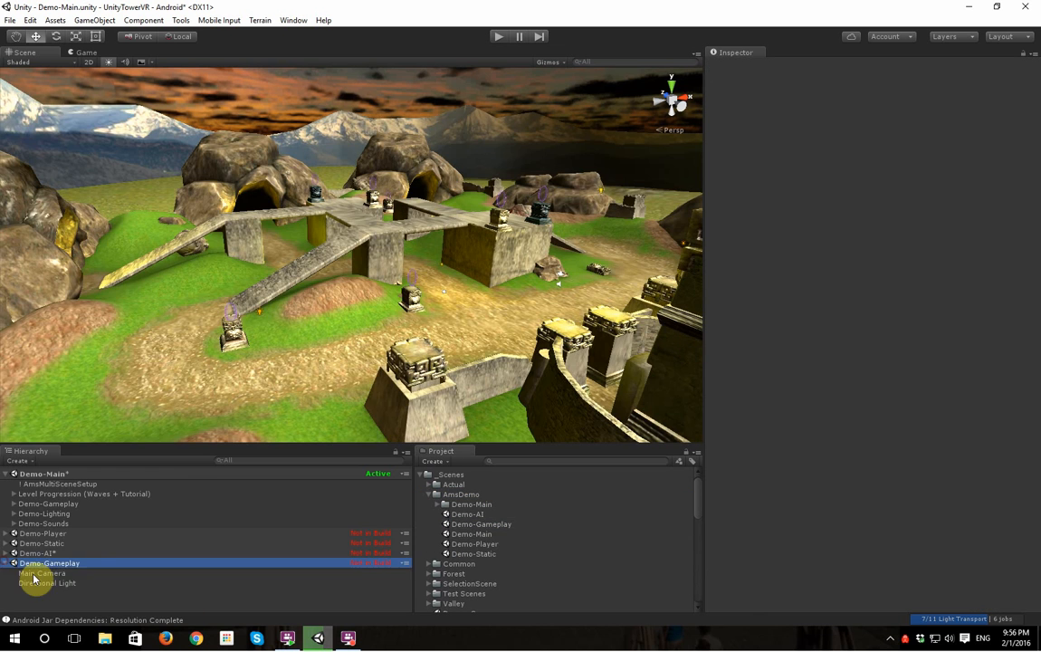
- Delete the default Main Camera and Directional Light from the Demo-Gameplay scene
click(34, 574)
shift+click(38, 583)
key(Delete)
- Move the child objects of Demo-Main's Demo-Gameplay group into the Demo-Gameplay scene and delete the emptied group object
click(14, 504)
click(73, 516)
shift+click(66, 553)
drag(65, 553, 84, 609)
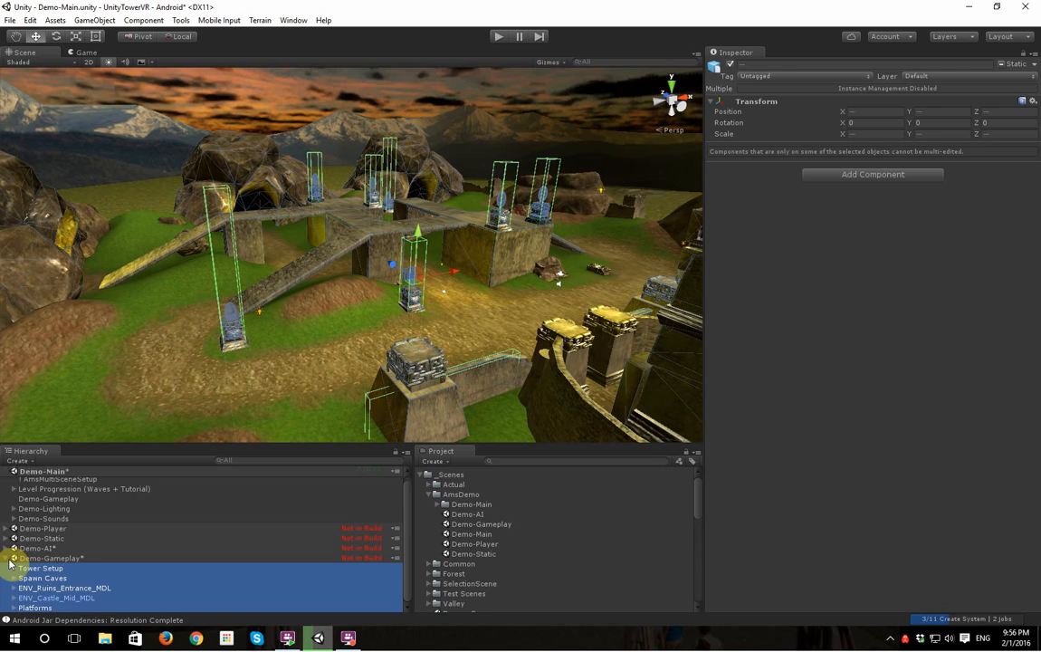
click(6, 559)
click(67, 505)
key(Delete)
- Create a scene asset named Demo-Lighting in the AmsDemo folder and load it alongside the other scenes
right_click(469, 500)
click(652, 319)
text(Demo-Lighting)
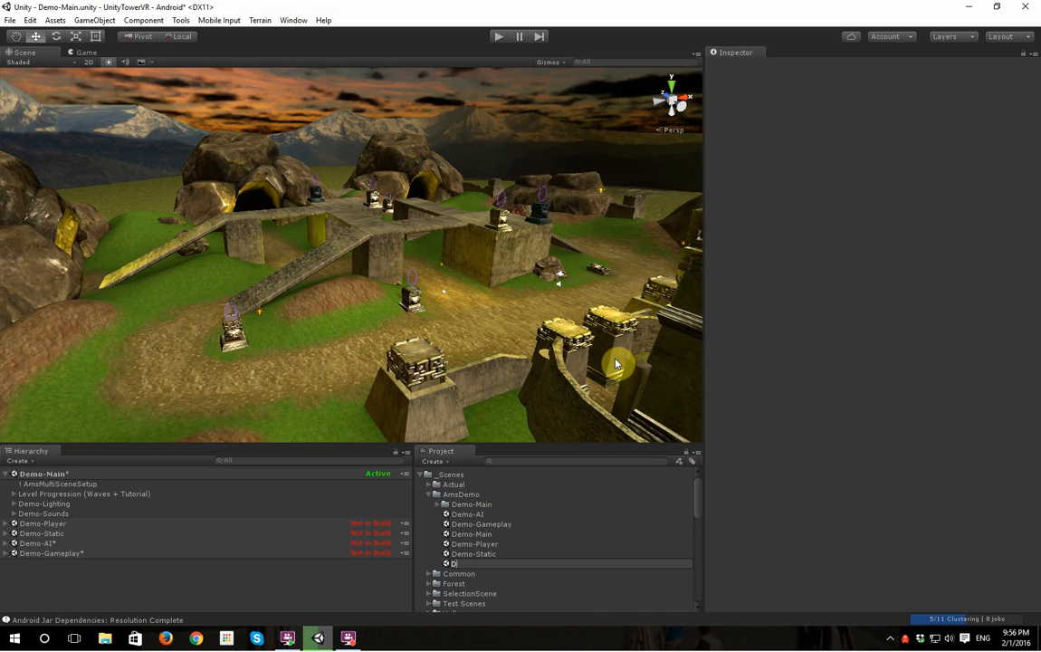
key(Return)
drag(477, 534, 20, 529)
- Move all child lights of Demo-Main's Demo-Lighting group into the Demo-Lighting scene
click(14, 504)
click(91, 512)
scroll(90, 525, down, 3)
shift+click(81, 548)
drag(105, 503, 82, 607)
- Delete the Demo-Lighting scene's default Main Camera and Directional Light, and remove the emptied Demo-Lighting group from Demo-Main
click(50, 509)
shift+click(50, 501)
key(Delete)
- Delete the default Main Camera and Directional Light from the Demo-AI scene
click(6, 499)
click(6, 499)
click(7, 488)
click(41, 498)
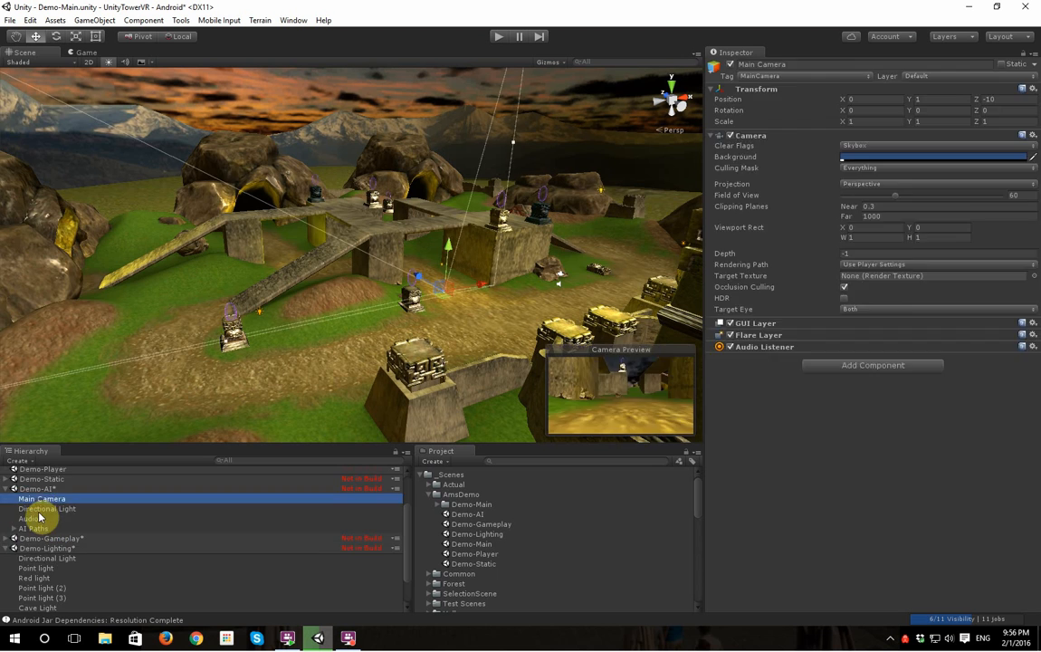
shift+click(42, 510)
key(Delete)
click(6, 489)
- Create a scene asset named Demo-Sounds in the AmsDemo folder and load it alongside the other scenes
right_click(464, 494)
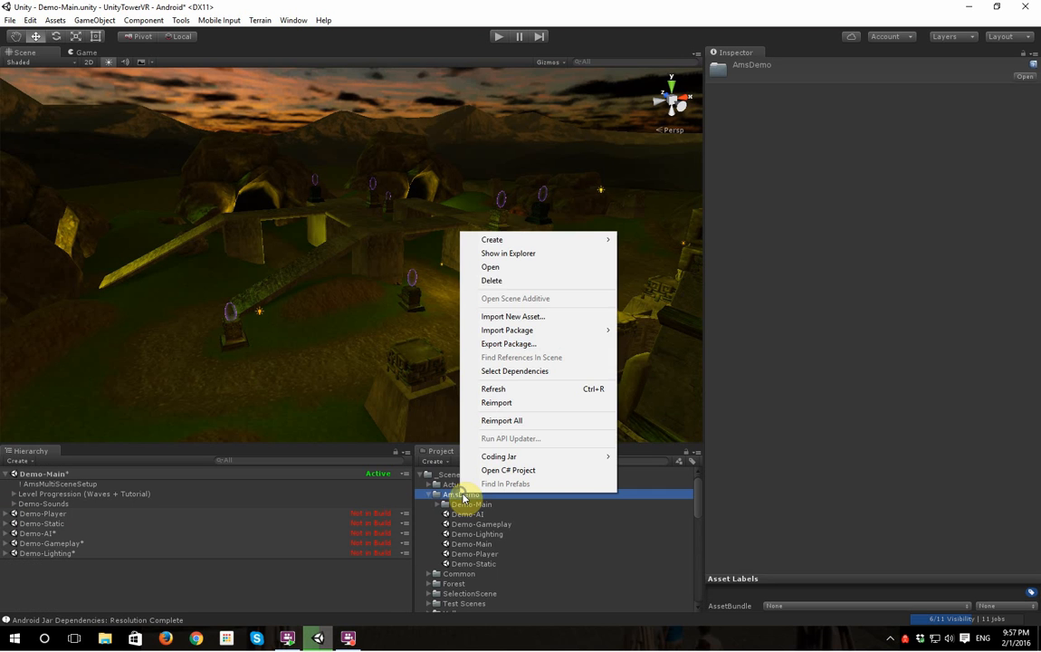
mouse_move(543, 239)
click(691, 319)
text(Demo-Sounds)
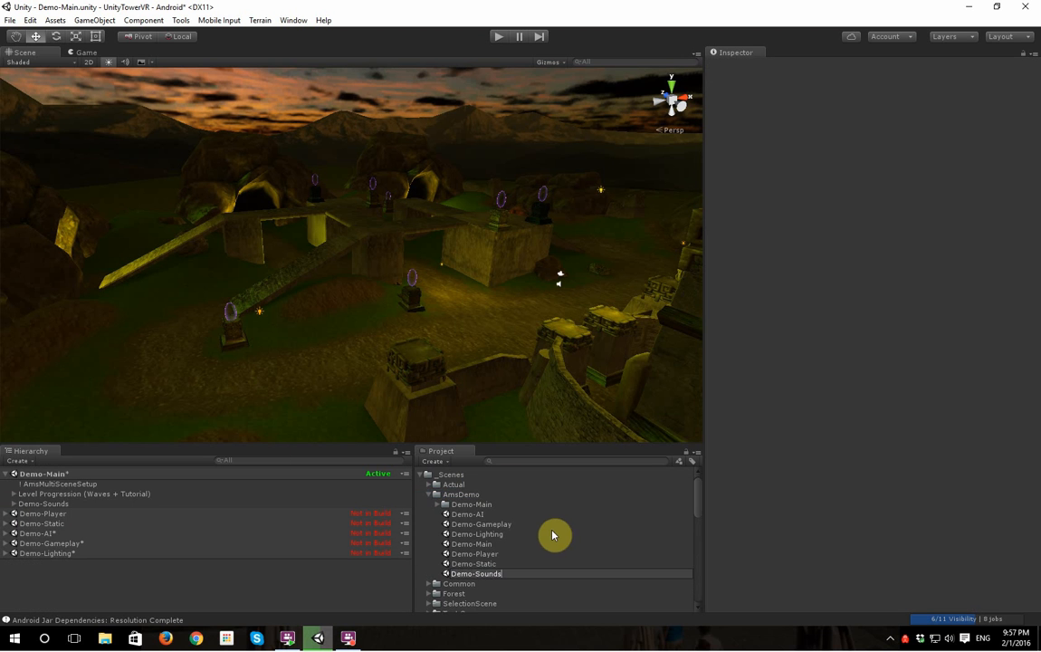
key(Return)
click(234, 578)
- Move all Audio Source objects from Demo-Main's Demo-Sounds group into the Demo-Sounds scene
click(13, 504)
click(54, 513)
shift+click(81, 603)
scroll(81, 598, down, 5)
drag(73, 548, 67, 607)
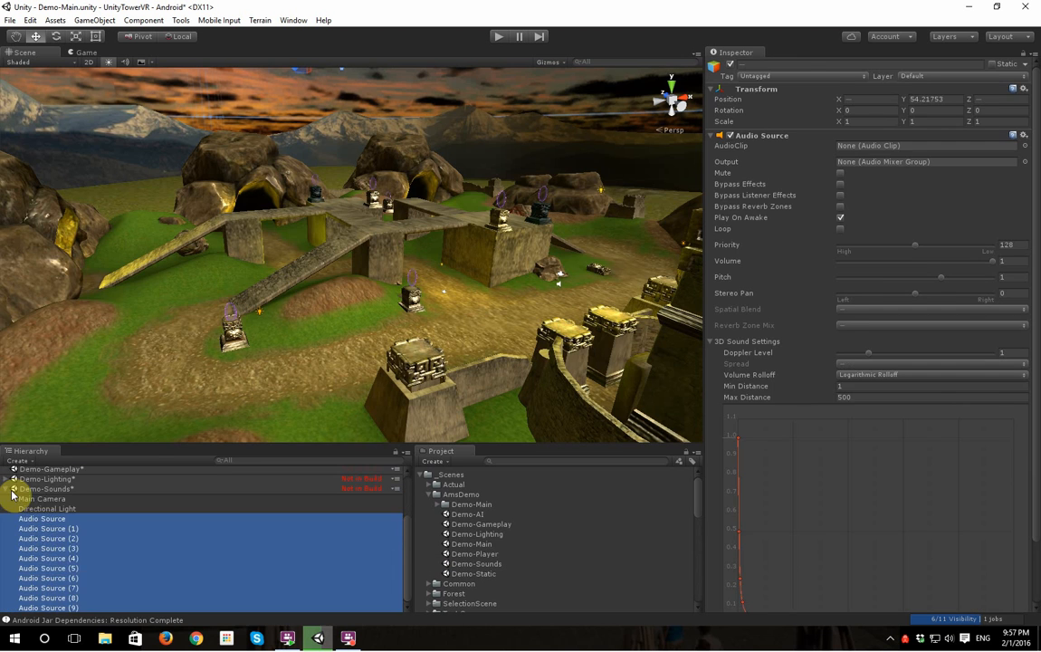
- Delete the Demo-Sounds scene's default Main Camera and Directional Light, along with the emptied Demo-Sounds group in Demo-Main
click(41, 499)
shift+click(42, 509)
key(Delete)
click(7, 509)
click(58, 505)
key(Delete)
- Move the audio object from the Demo-AI scene into the Demo-Sounds scene
click(5, 524)
drag(31, 533, 66, 573)
click(7, 498)
click(188, 594)
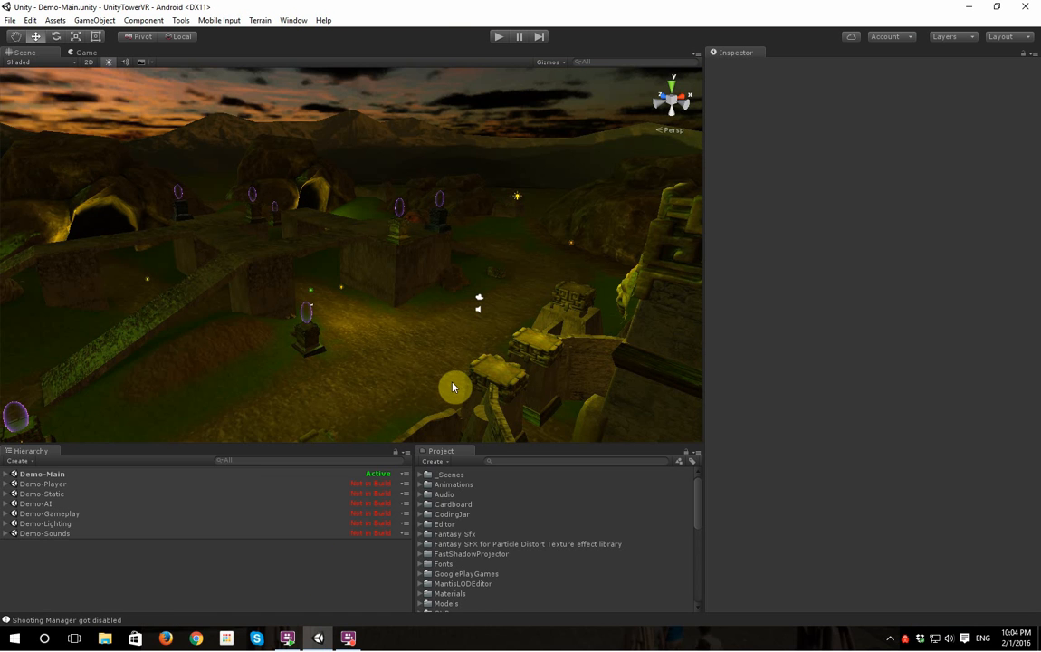
- Review the objects left in Demo-Main and test the split level in Play mode
click(8, 484)
click(6, 484)
click(7, 474)
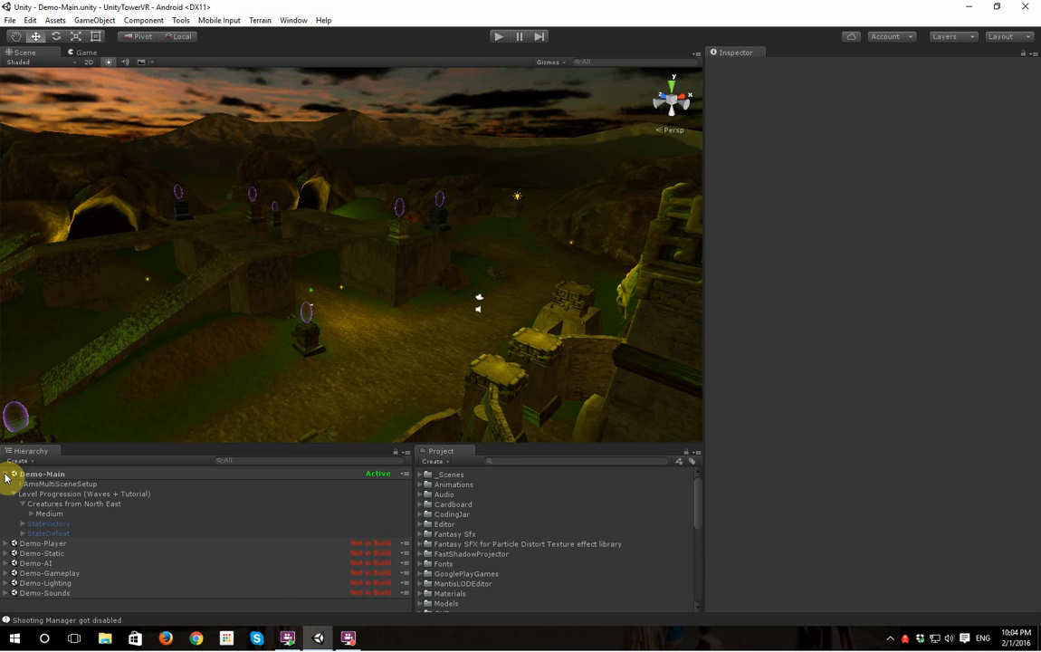
click(6, 474)
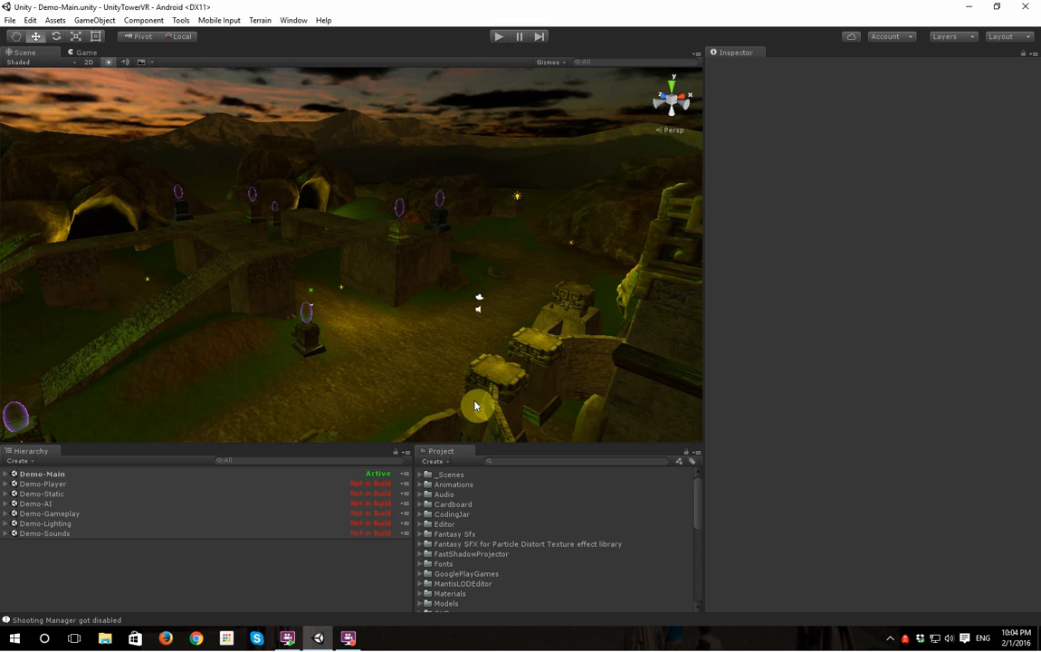
click(497, 37)
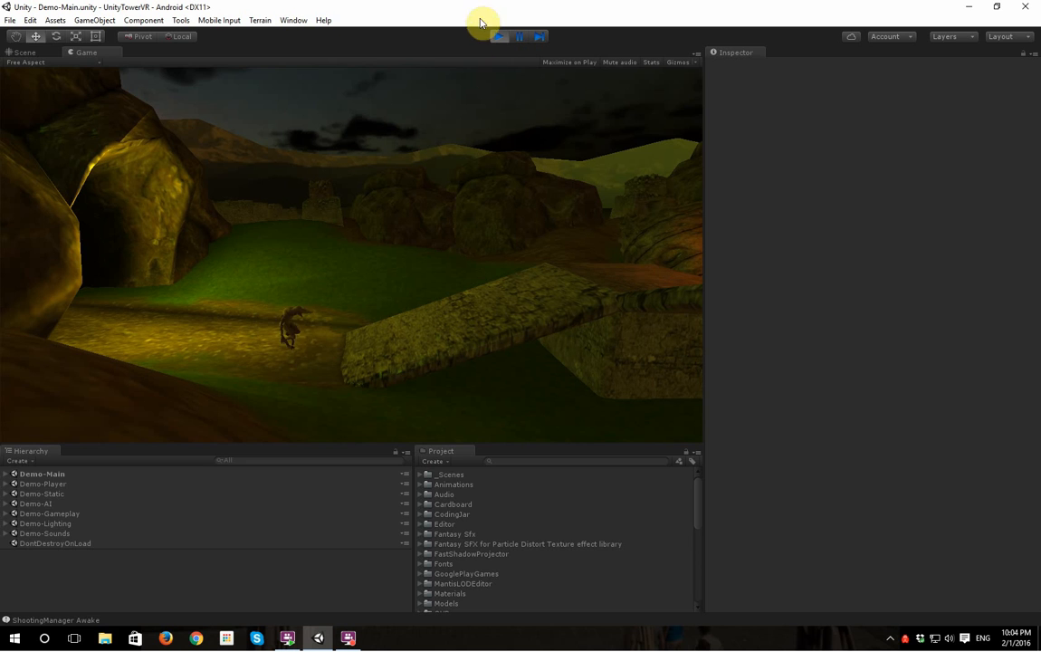
click(506, 37)
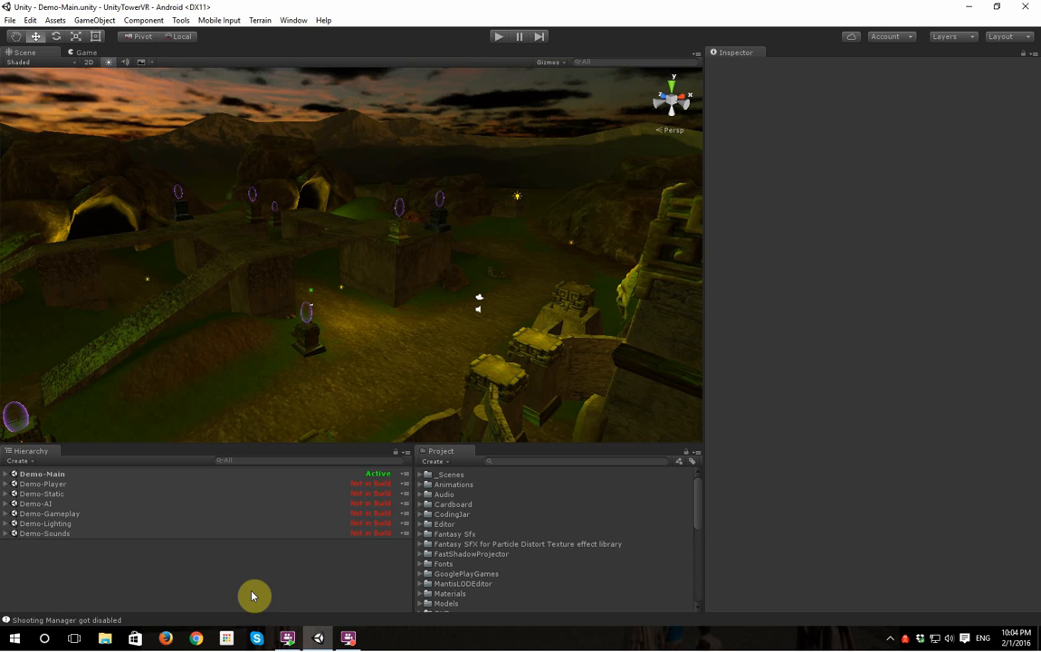
click(5, 473)
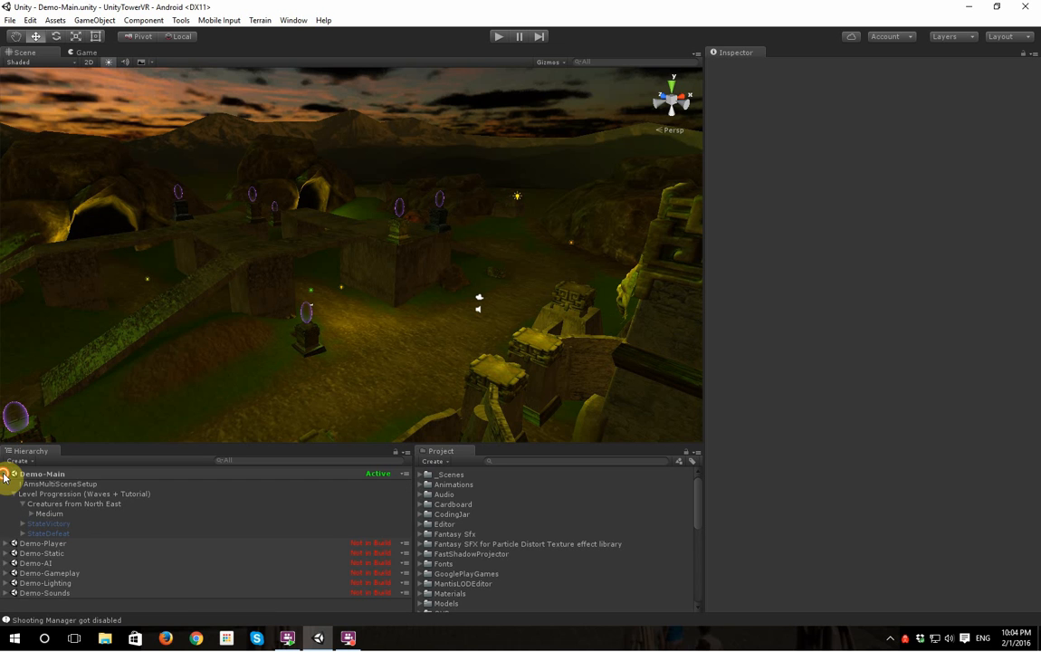
click(6, 474)
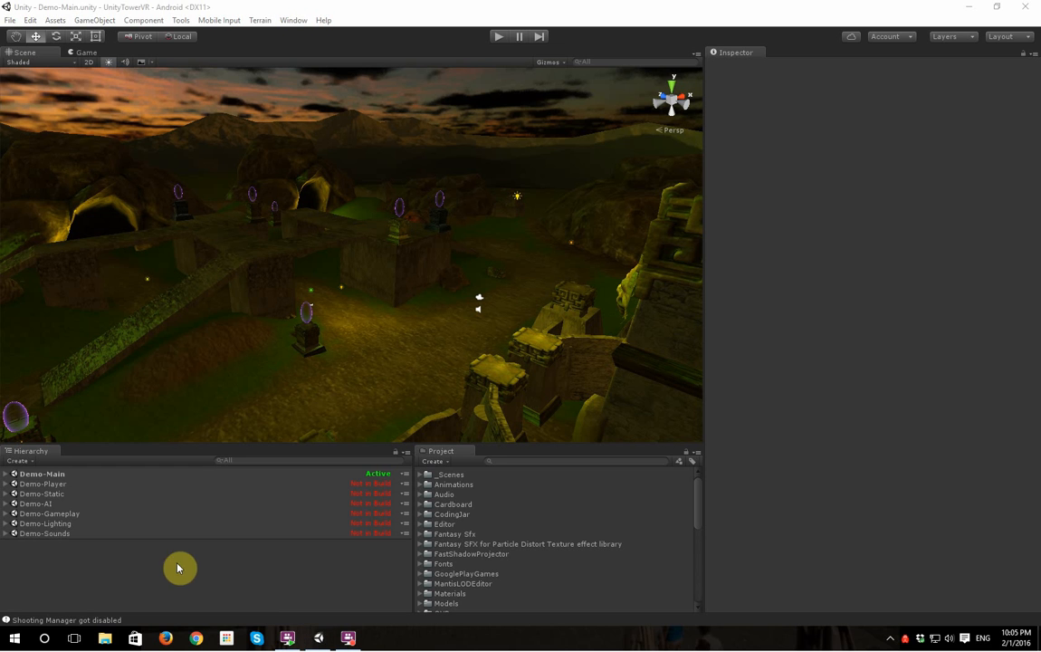
- Open the Demo-Static scene from the AmsDemo folder on its own and view it with scene lighting turned off
click(421, 476)
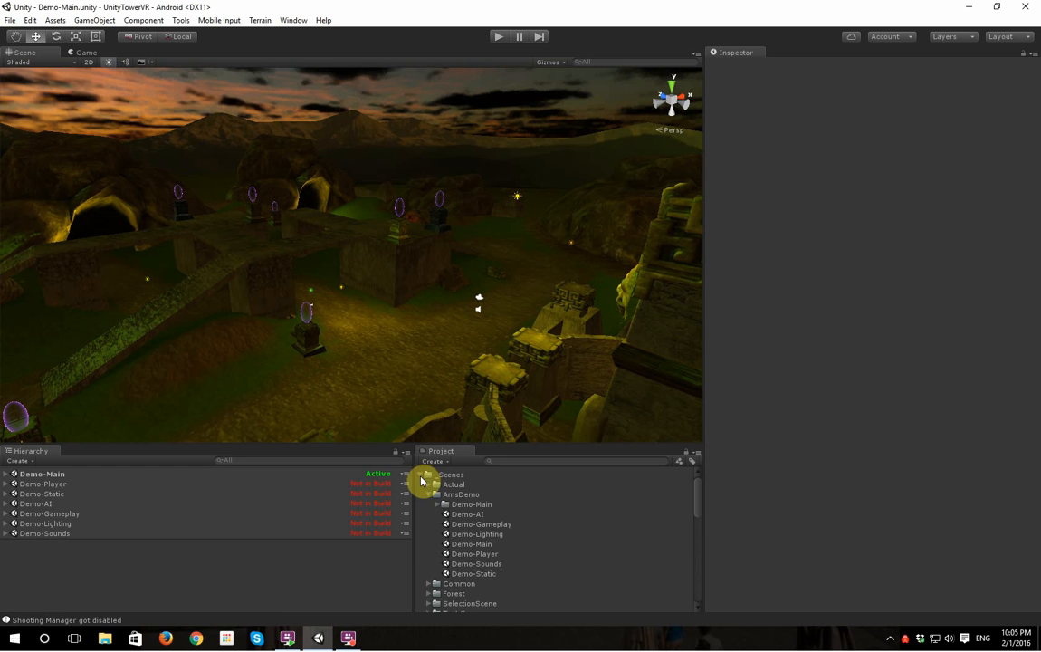
double_click(491, 574)
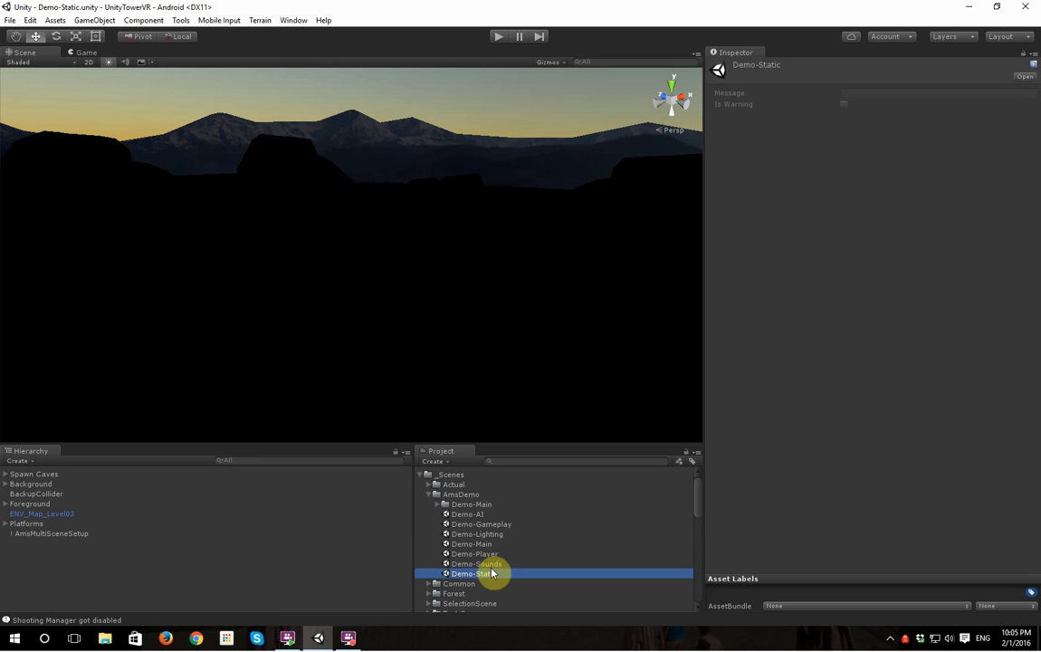
click(108, 61)
right_drag(204, 146, 230, 181)
- Reopen the Demo-Main scene from the AmsDemo folder, turn scene lighting back on and expand Demo-Main's contents
click(491, 546)
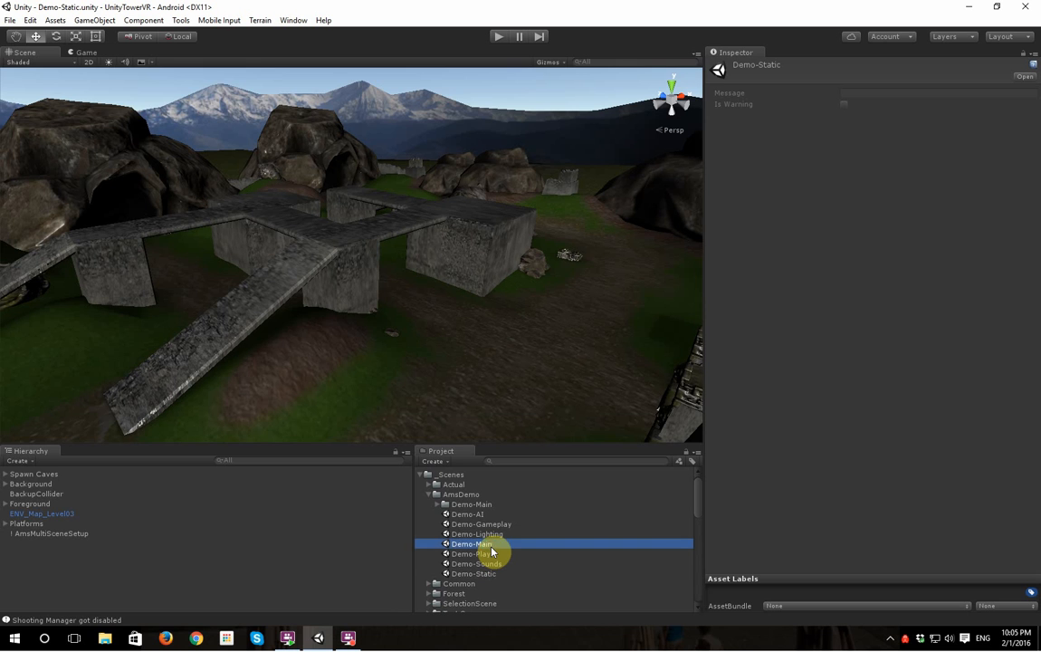
double_click(491, 547)
click(214, 579)
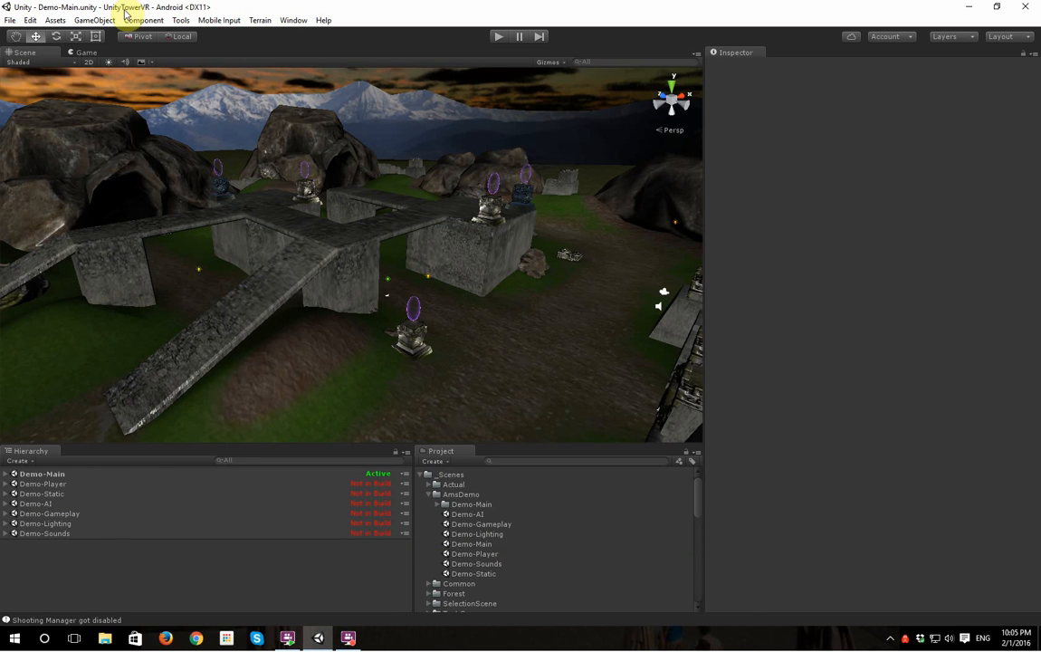
click(109, 61)
right_drag(390, 318, 414, 314)
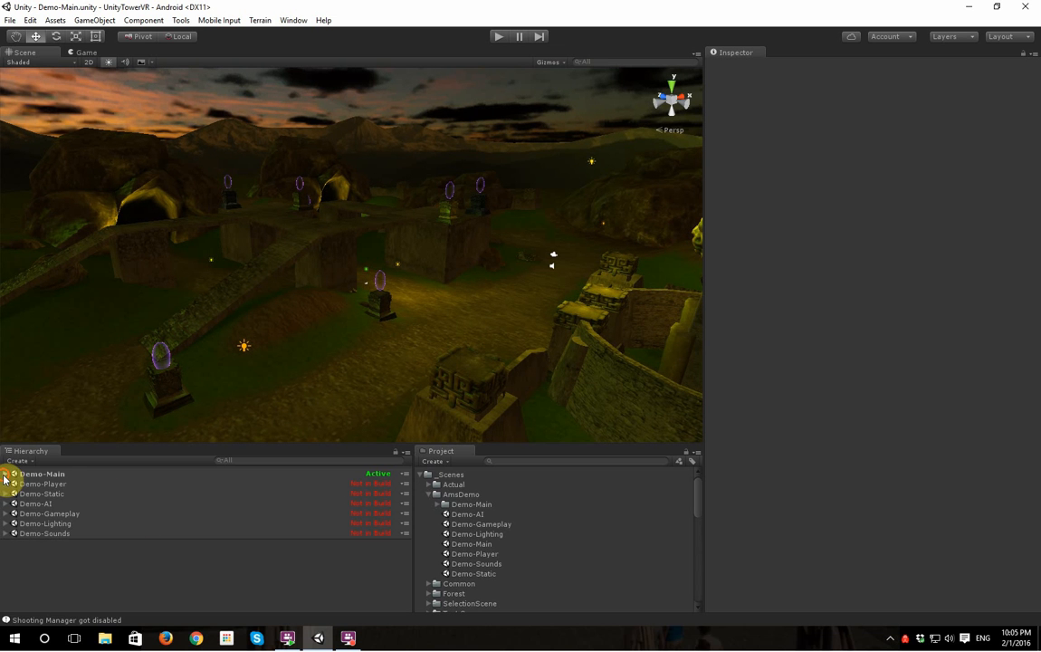
click(6, 474)
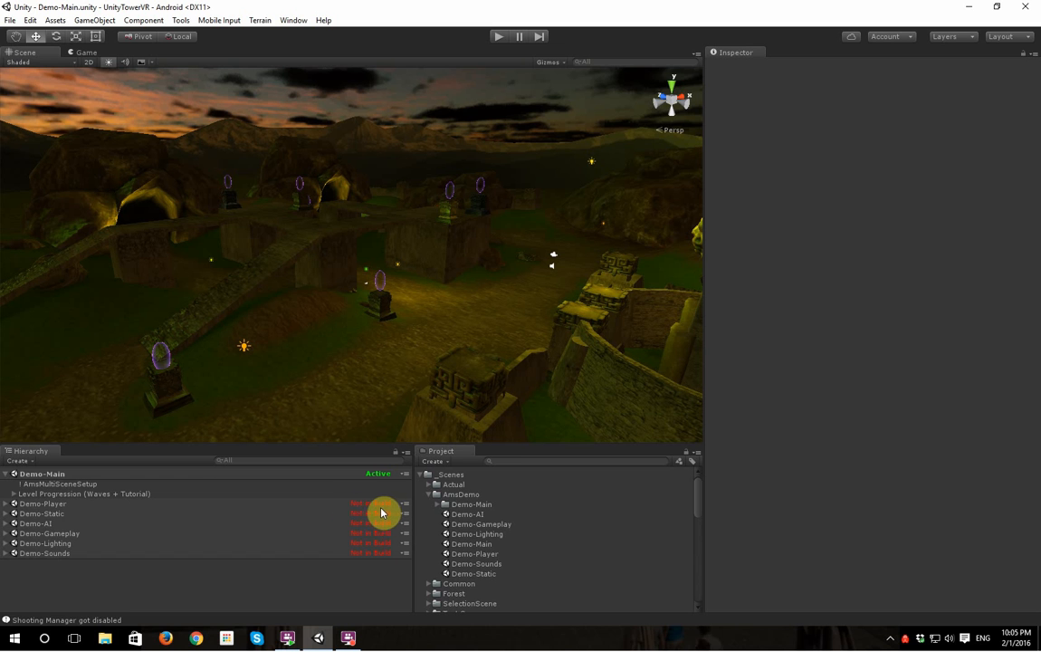
- Add all open Demo scenes to the list of scenes in the build settings
click(10, 21)
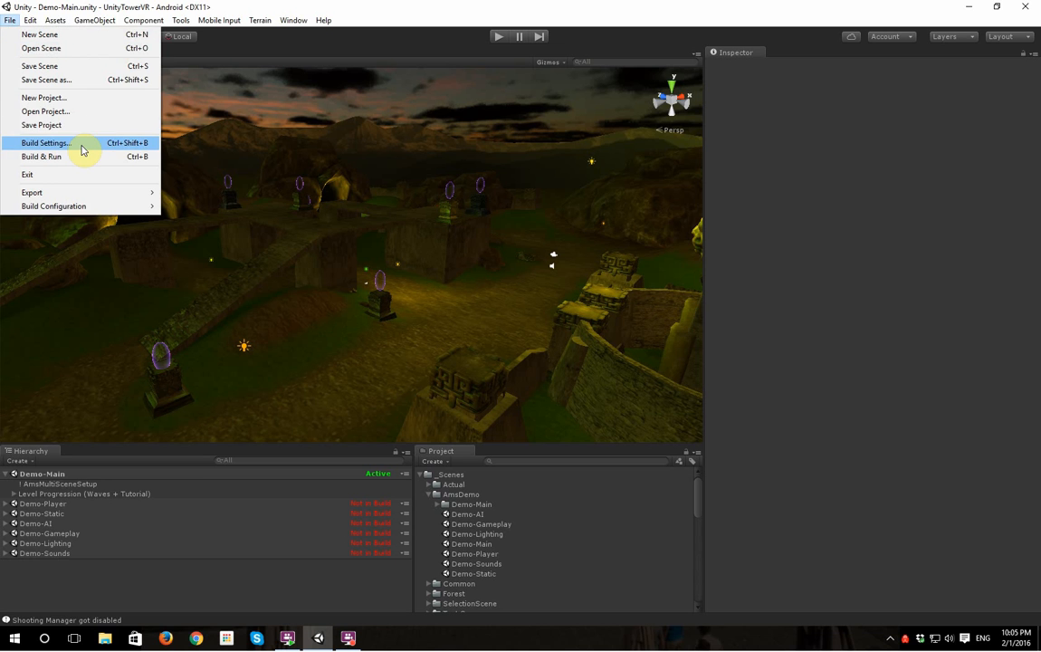
click(82, 148)
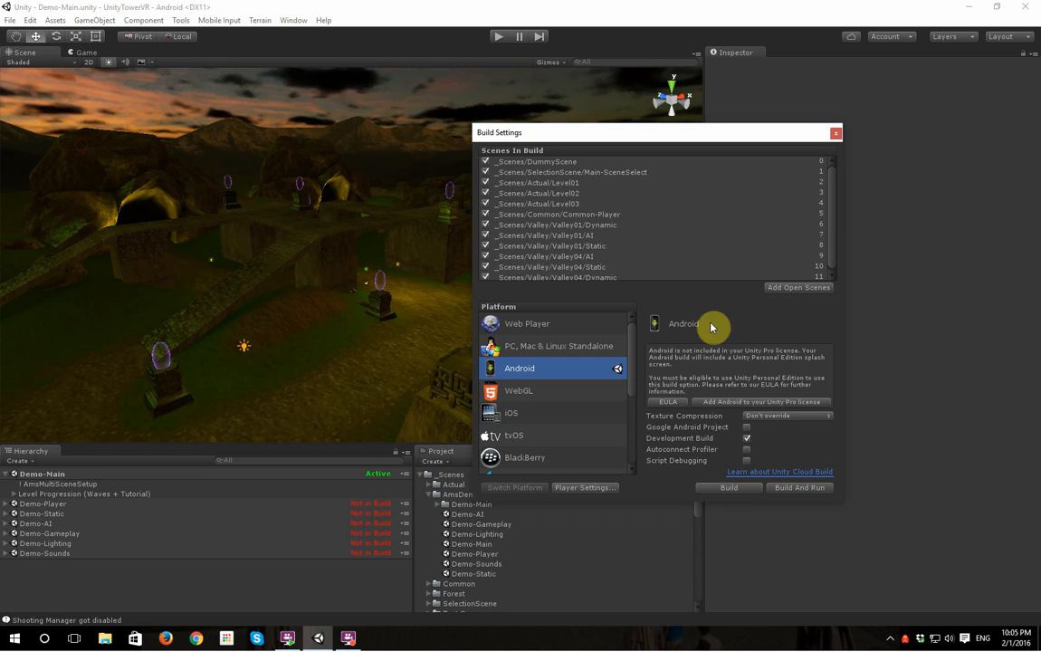
click(797, 288)
click(835, 133)
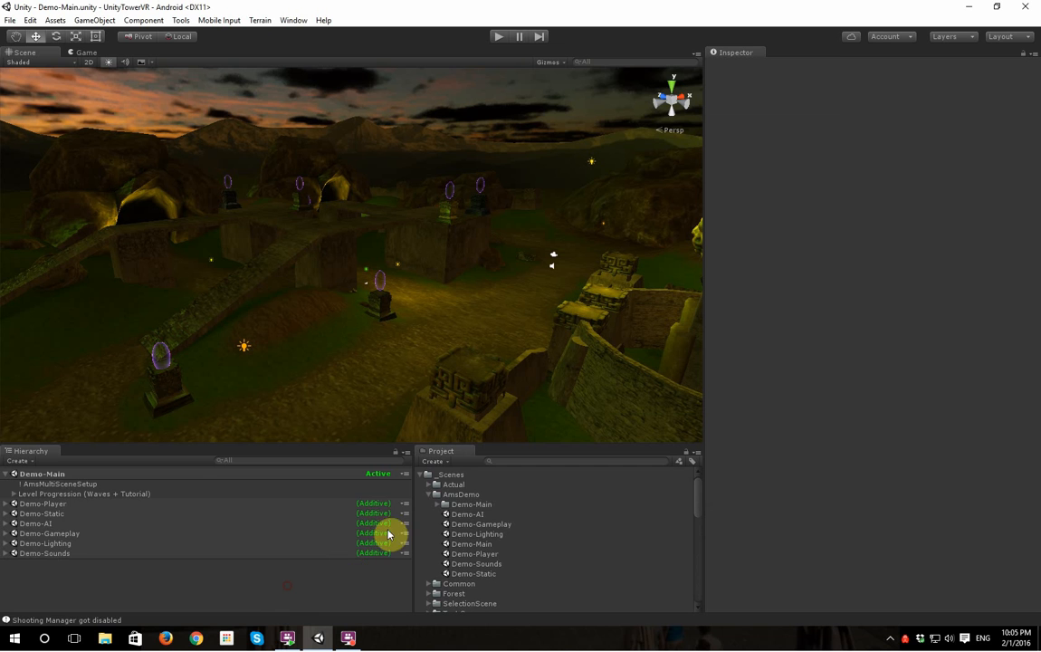
- Run the level in Play mode to test it with the scenes included in the build, and stop it again
click(500, 37)
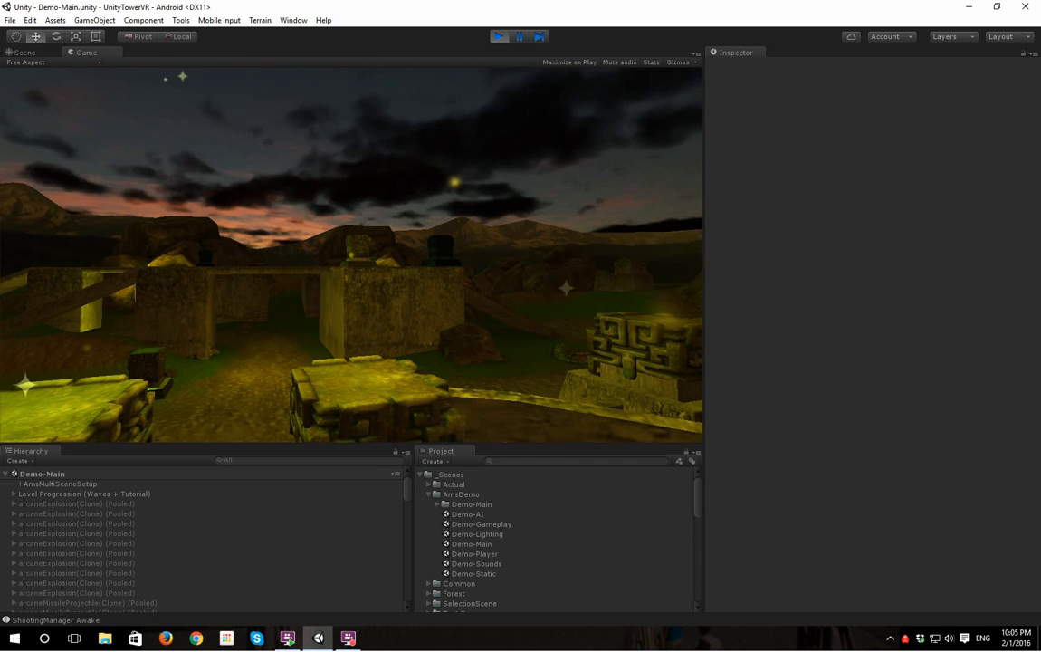
key(Escape)
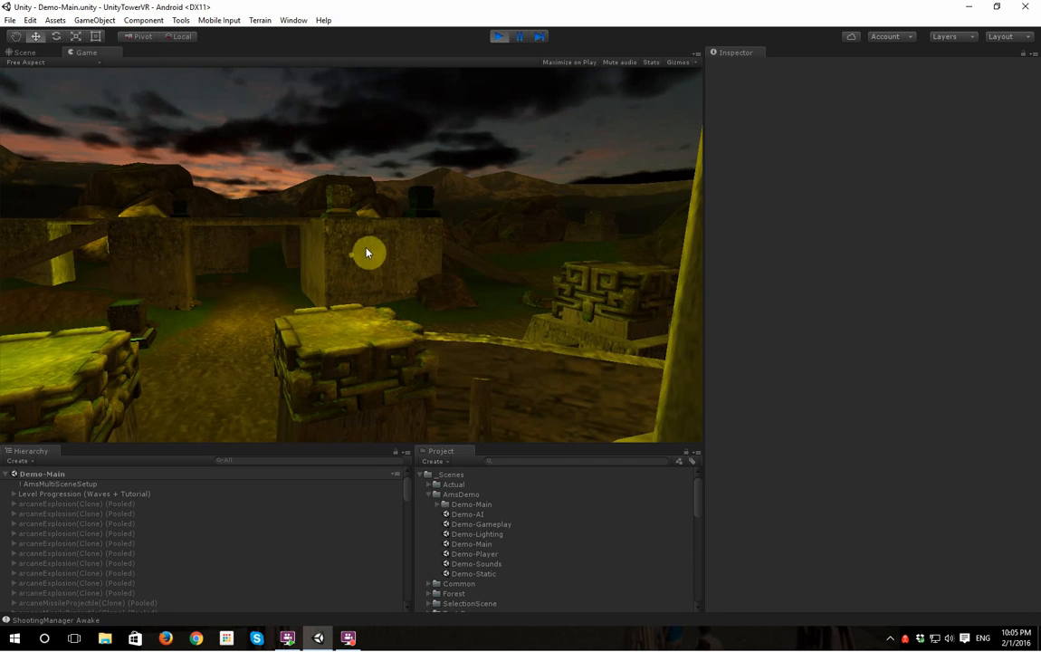
click(501, 39)
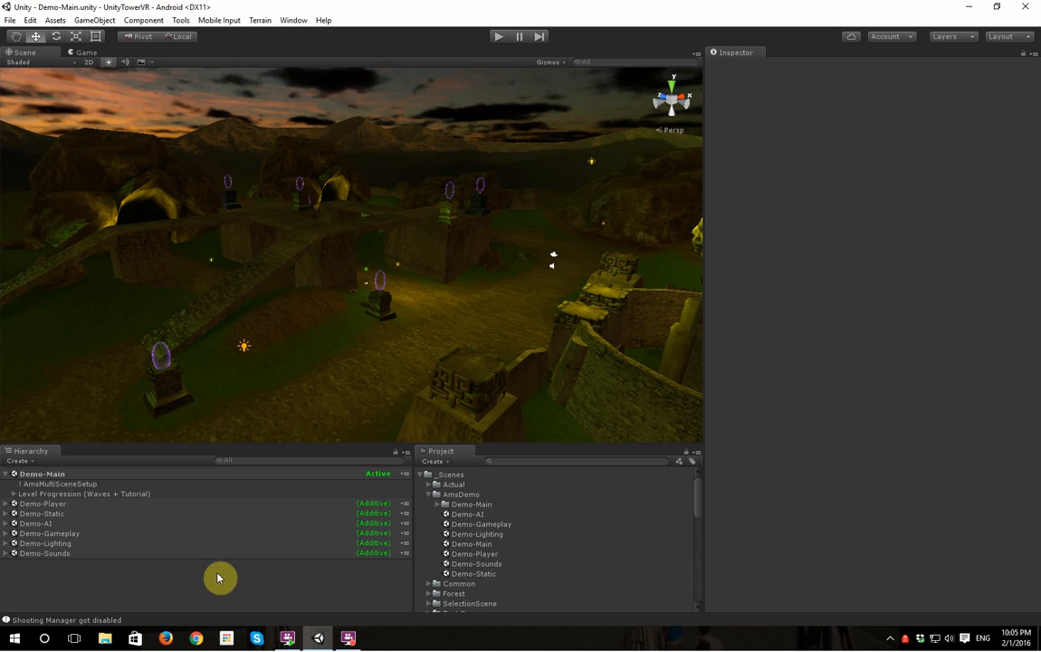
- In Demo-Main's AmsMultiSceneSetup object, set the load method of Demo-Static and Demo-Player to Baked
click(88, 485)
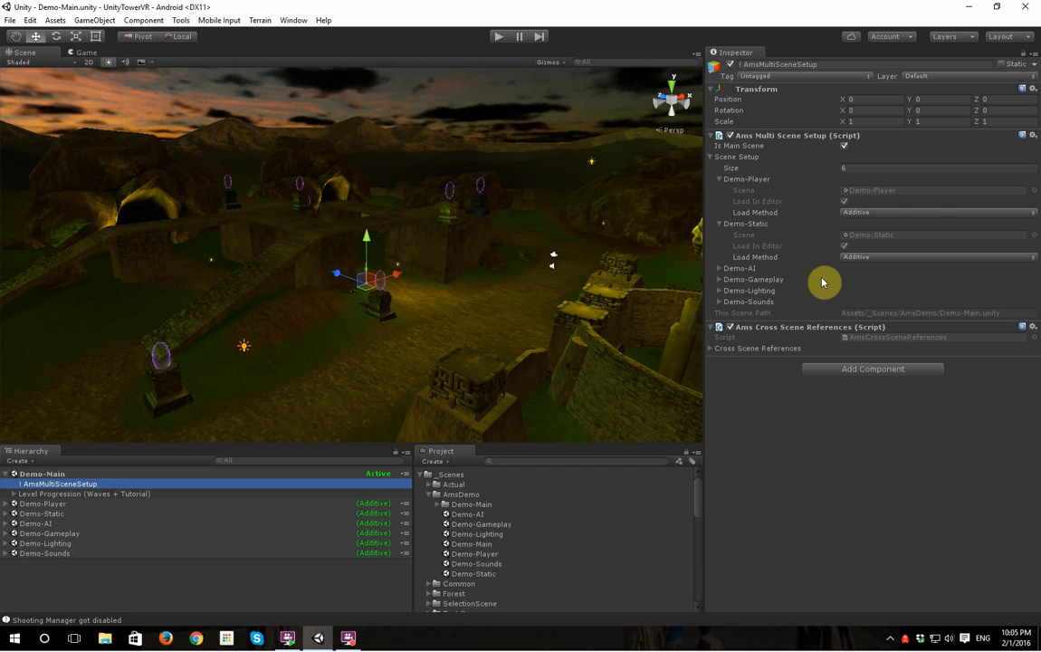
click(879, 214)
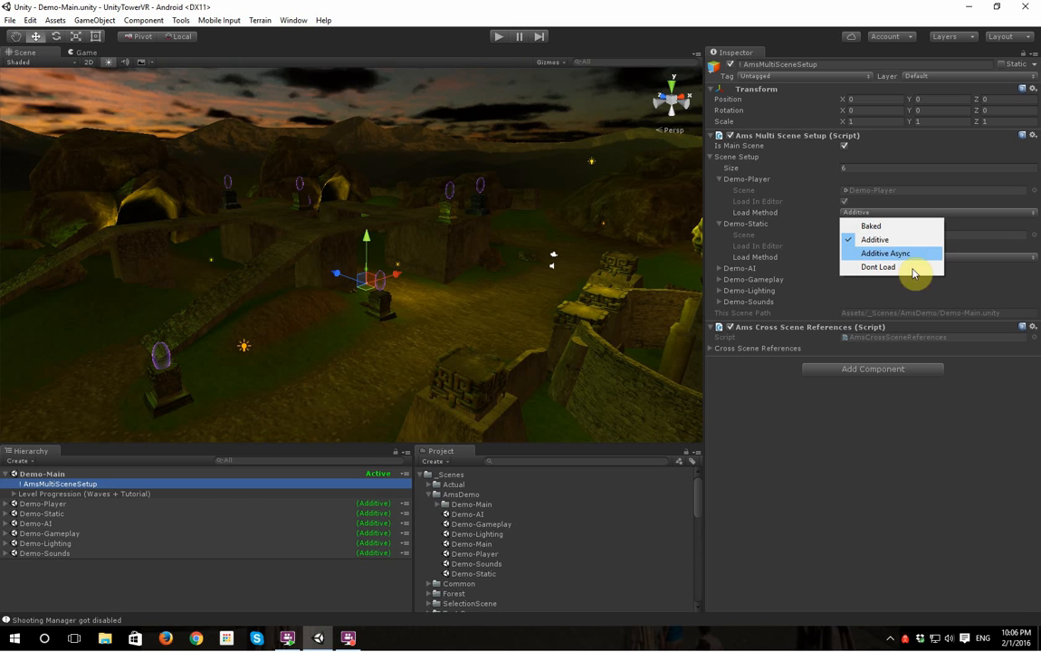
click(892, 448)
click(885, 257)
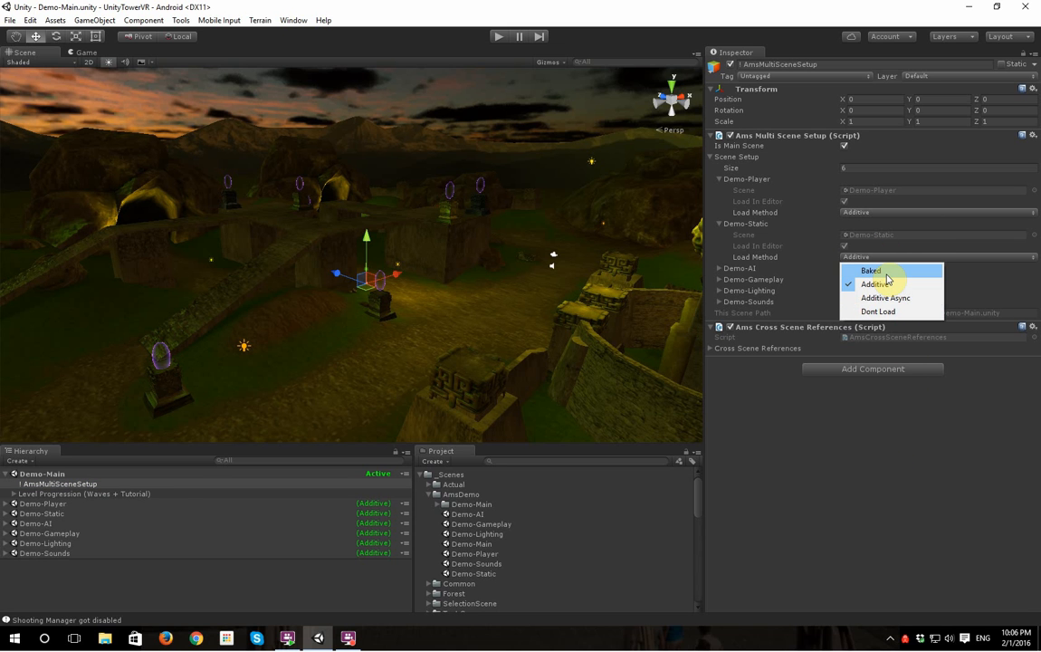
click(887, 271)
click(878, 212)
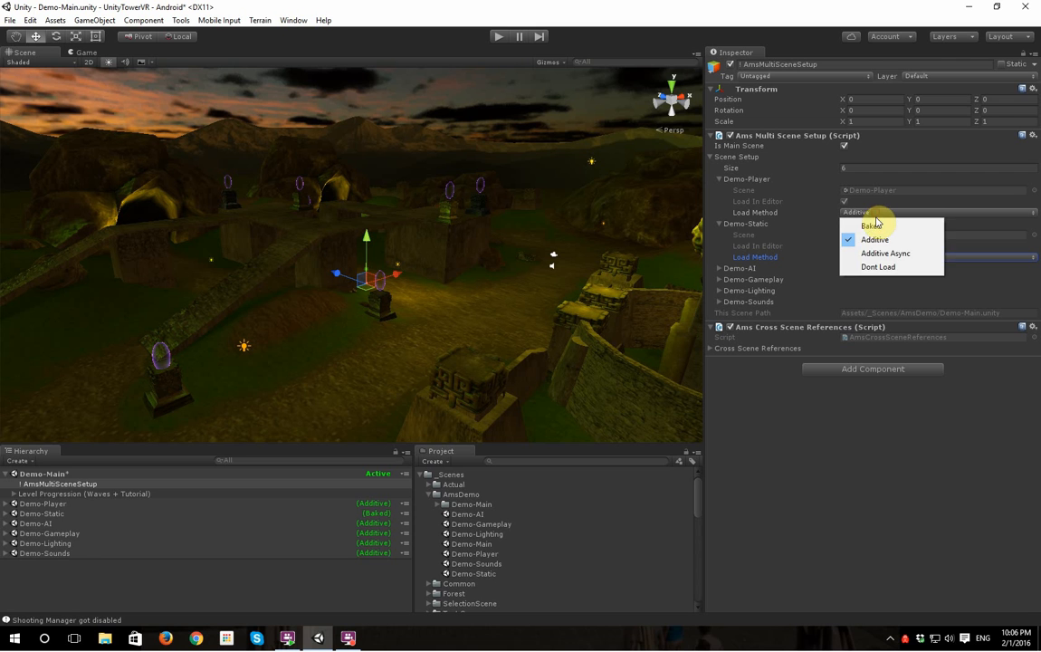
click(874, 226)
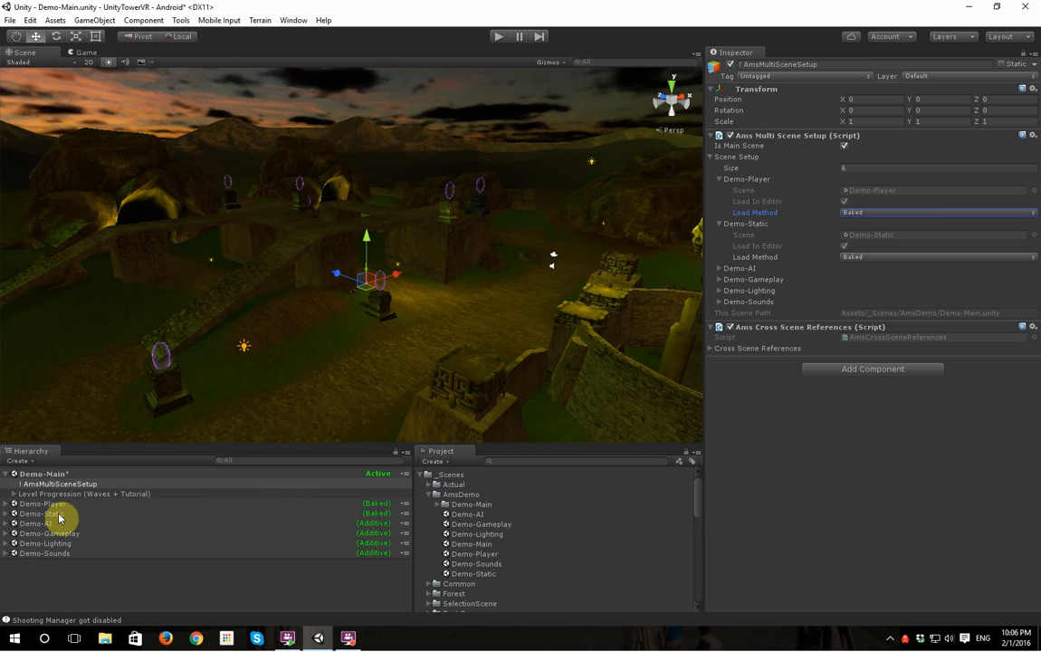
- Set the load method of Demo-Gameplay to Baked in the multi-scene setup and deselect the setup object
click(720, 280)
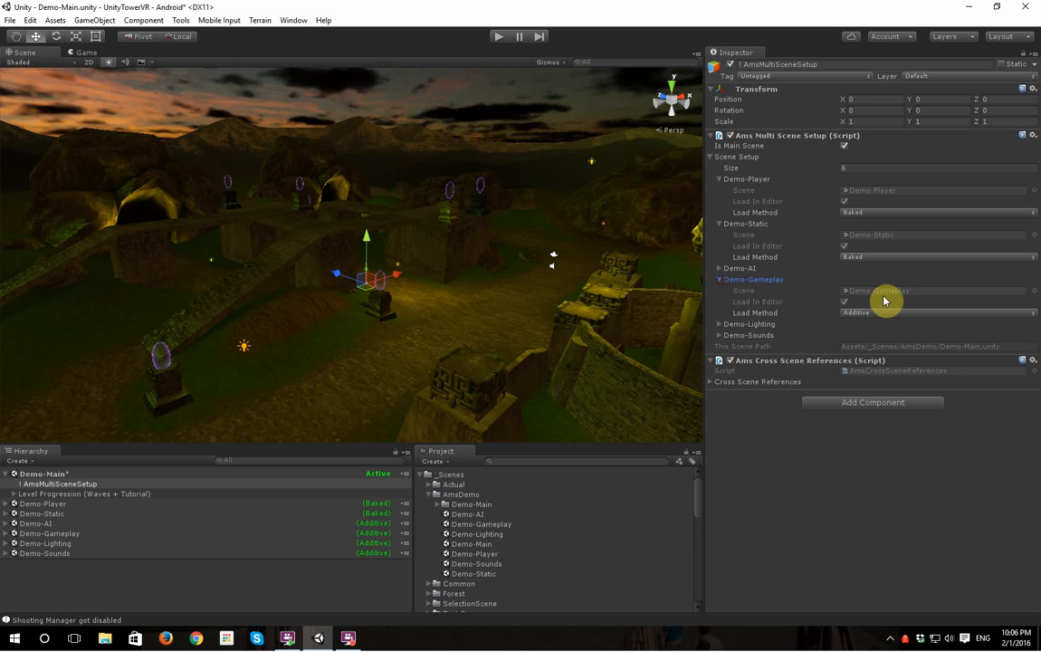
click(885, 312)
click(884, 325)
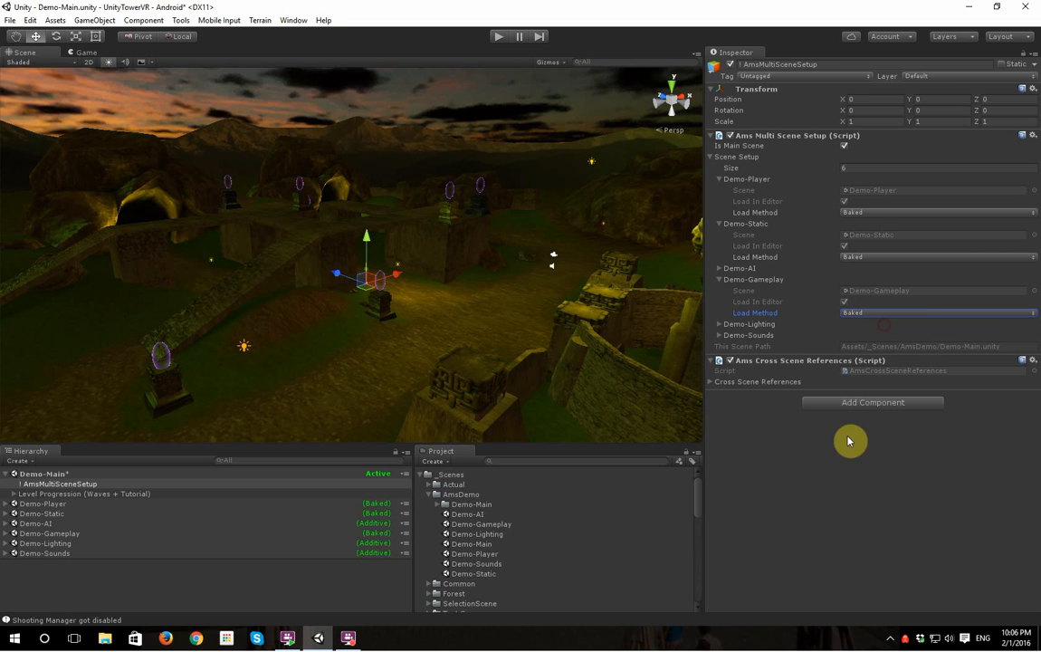
click(341, 593)
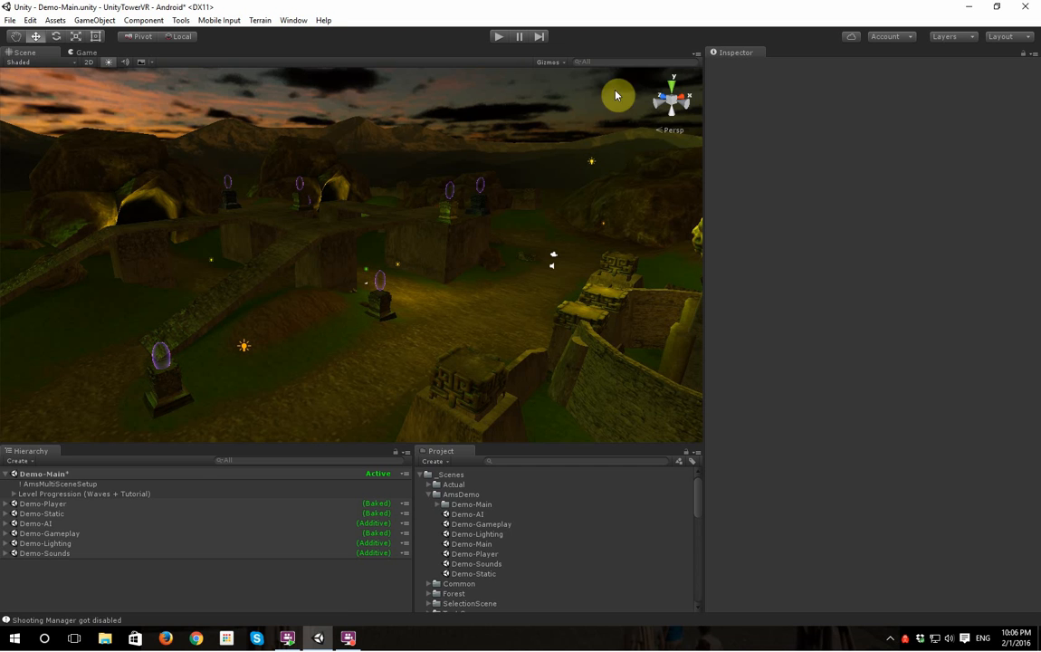
- Run the level and select the ENV_Map_Level03 ground mesh in the Scene view to examine where the baked objects are placed
click(500, 37)
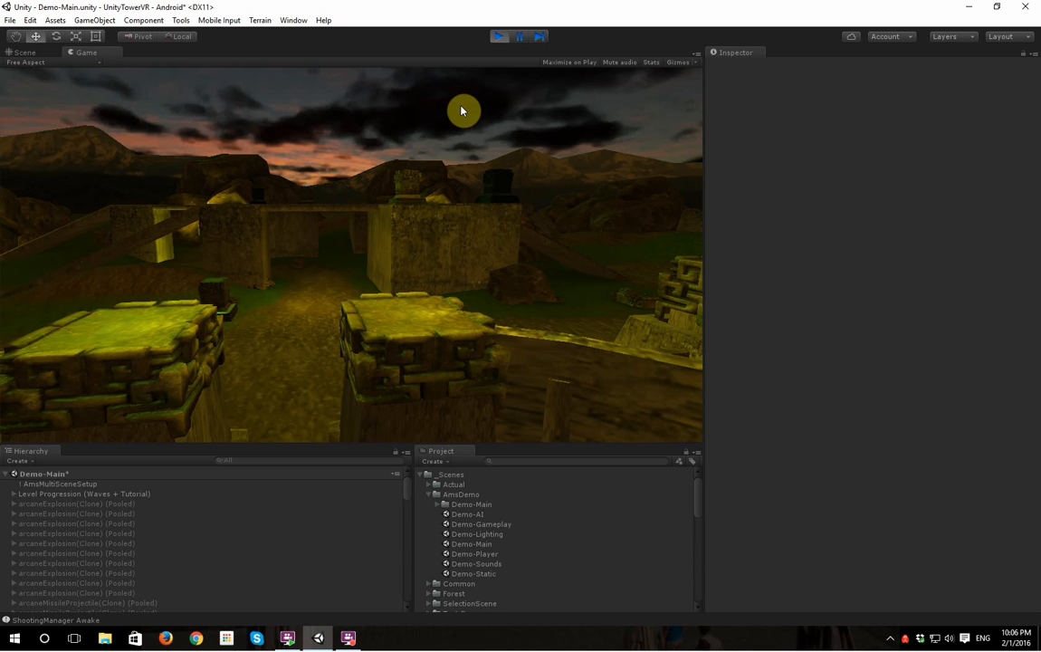
key(ctrl+1)
click(350, 351)
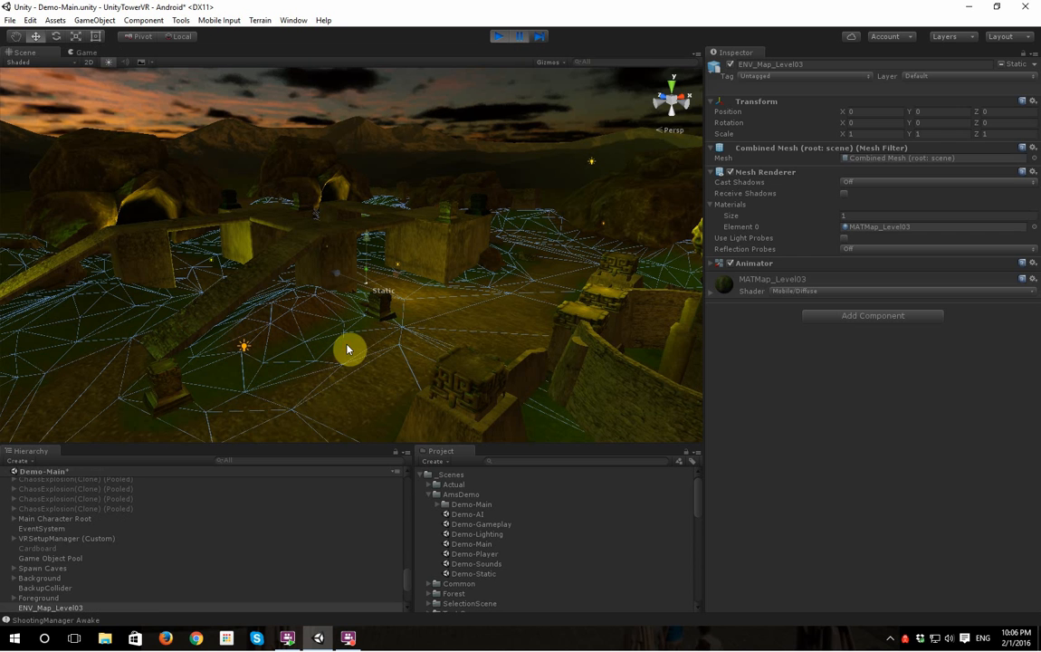
- Examine the baked Foreground, Platforms and ENV_Map_Level03 objects in the running level's hierarchy, stop Play mode, and clear the selection
scroll(118, 582, down, 2)
click(93, 561)
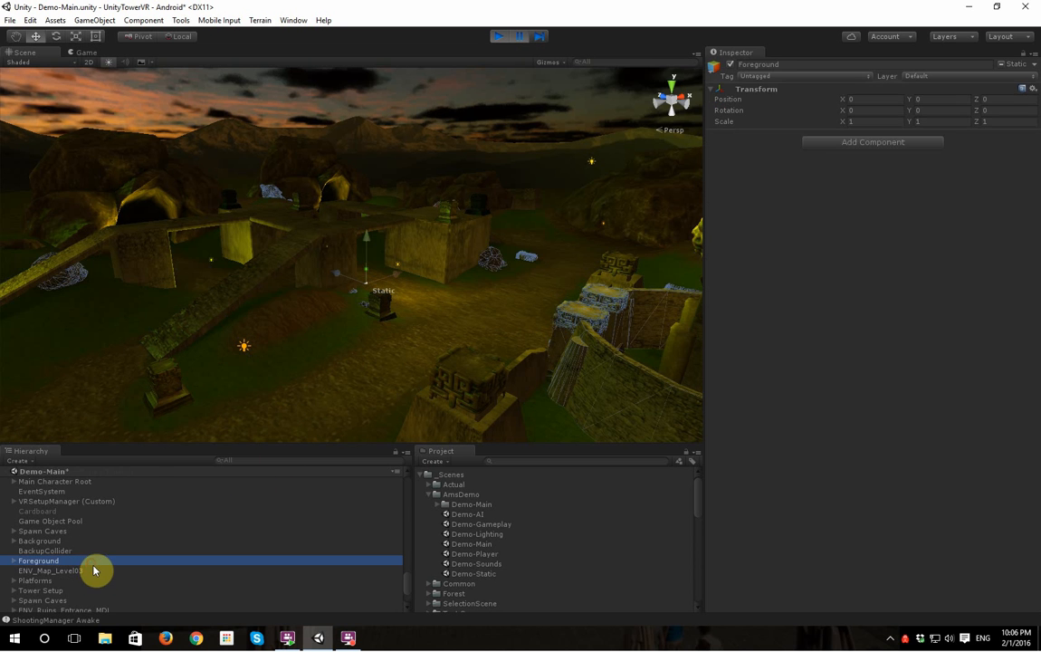
click(98, 571)
click(103, 591)
click(95, 580)
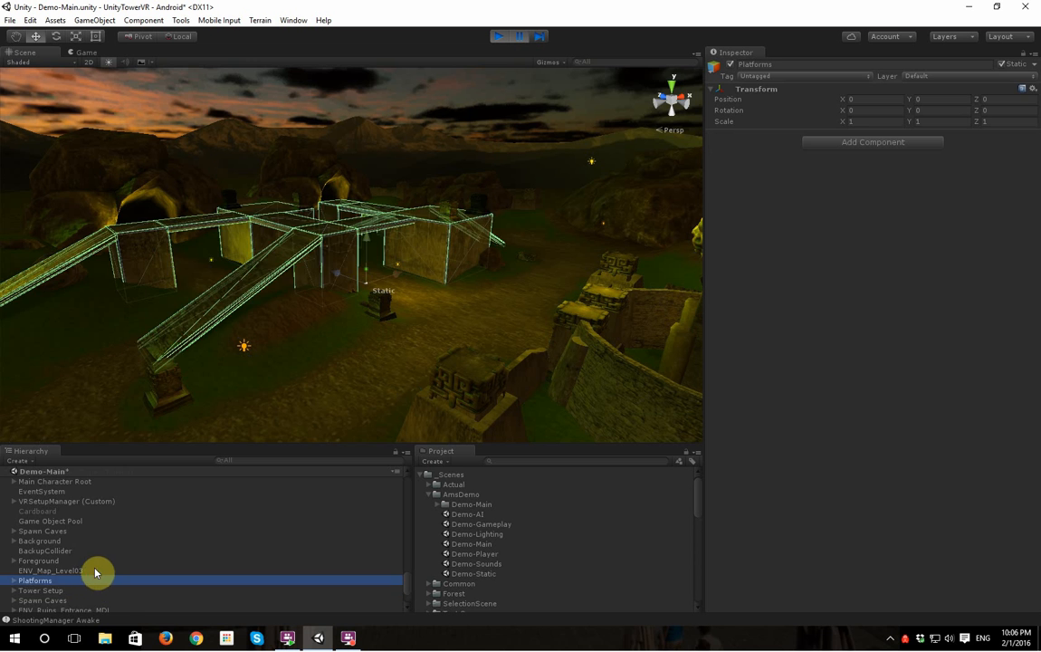
click(95, 570)
scroll(146, 552, up, 5)
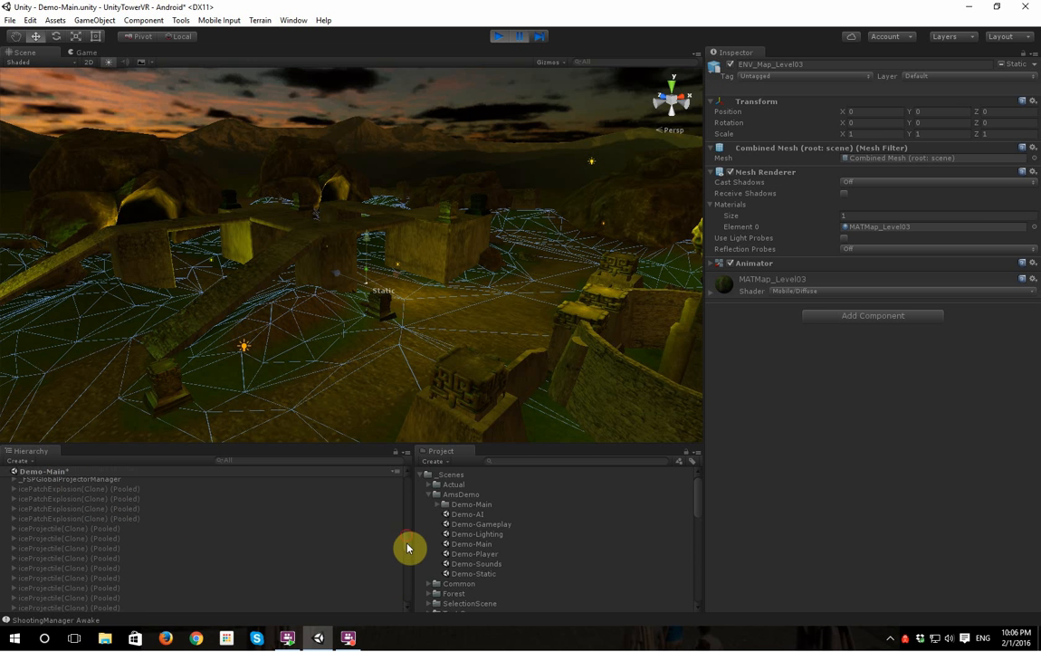
scroll(403, 543, down, 5)
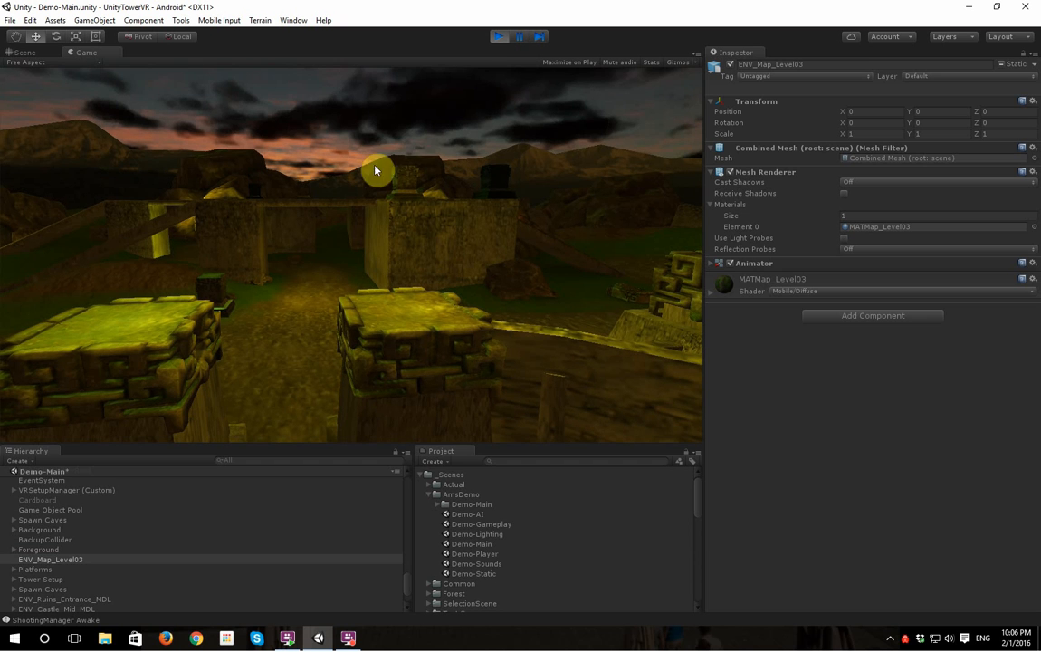
click(497, 37)
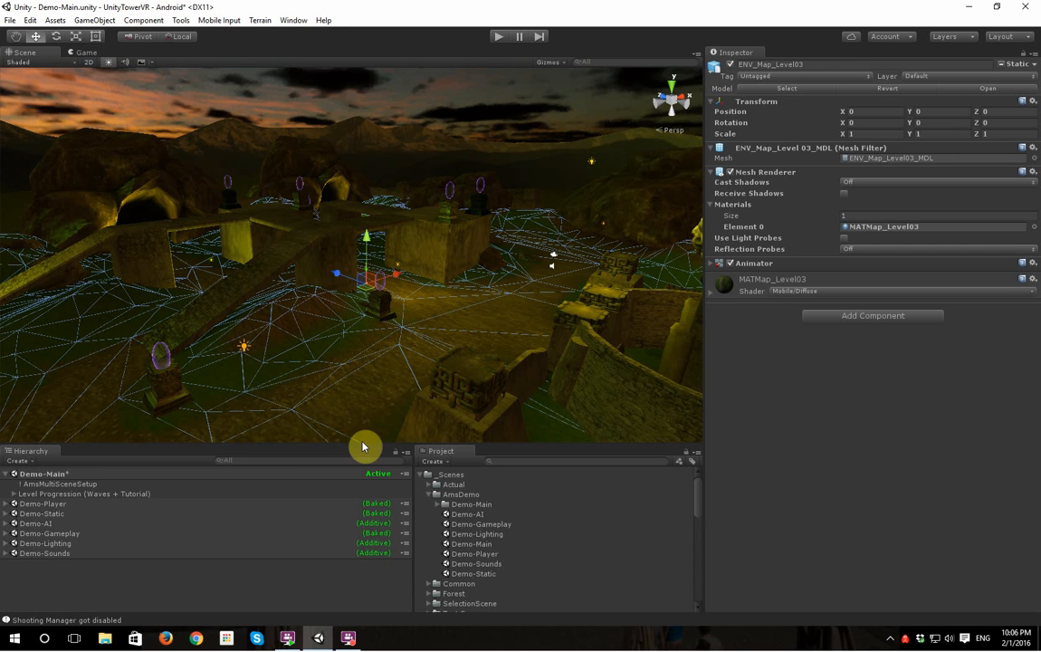
click(138, 600)
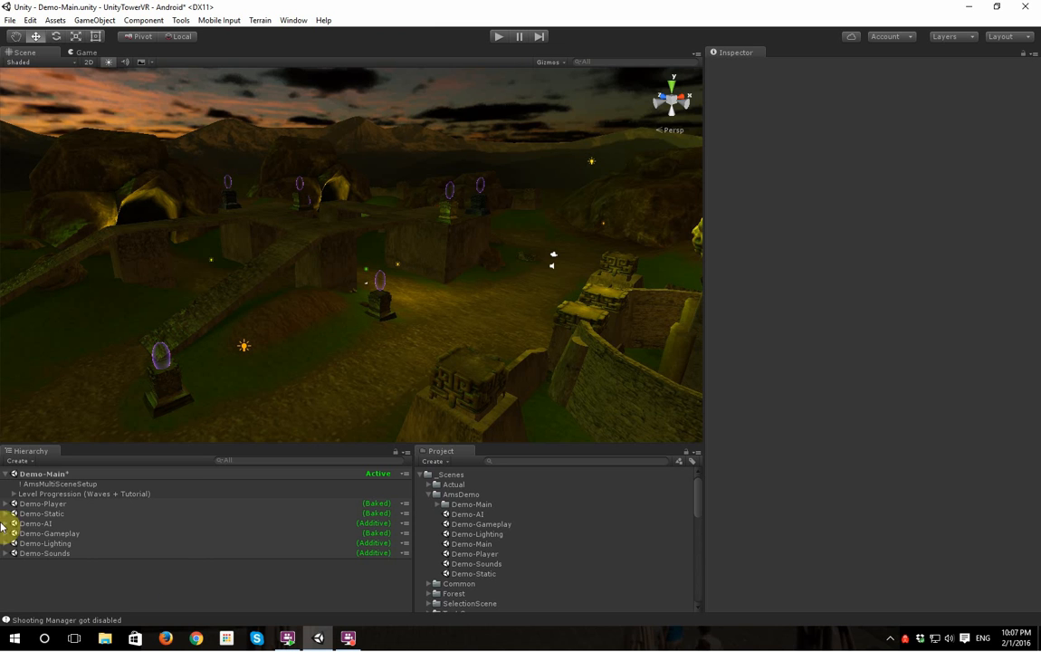
- Examine the objects inside the Demo-Player scene and look over the baked Demo-Static and Demo-Gameplay scenes in the hierarchy
click(50, 504)
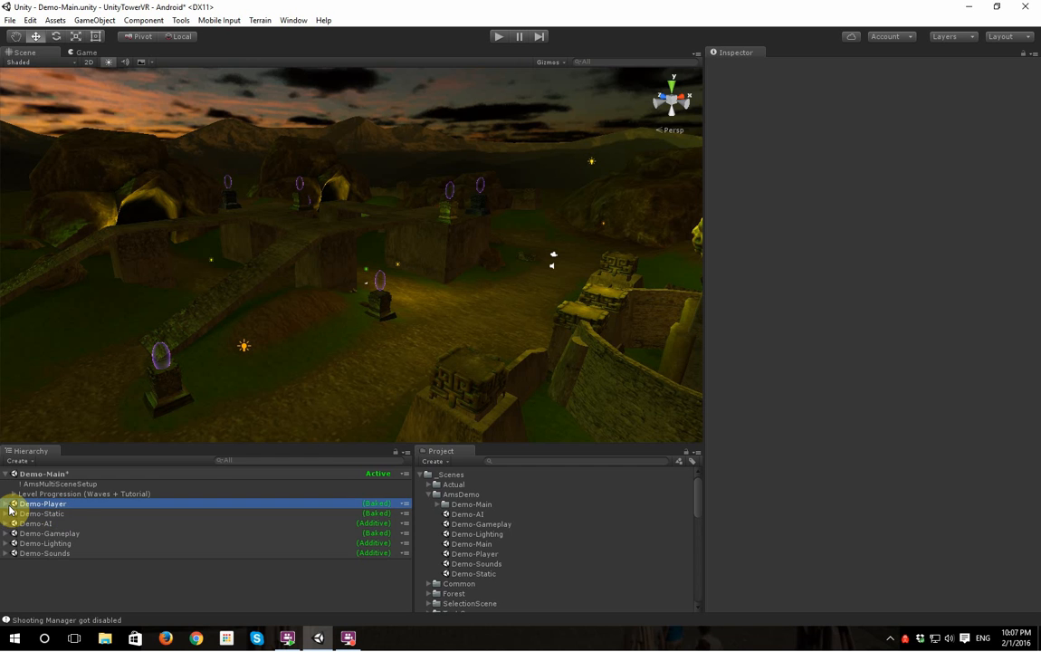
click(8, 504)
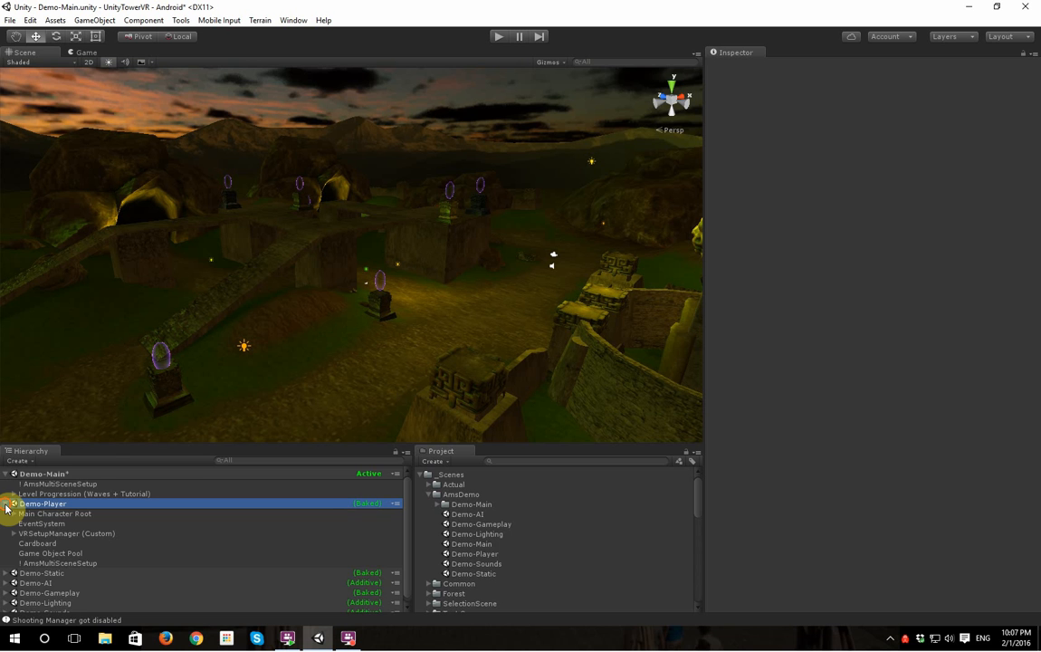
click(7, 504)
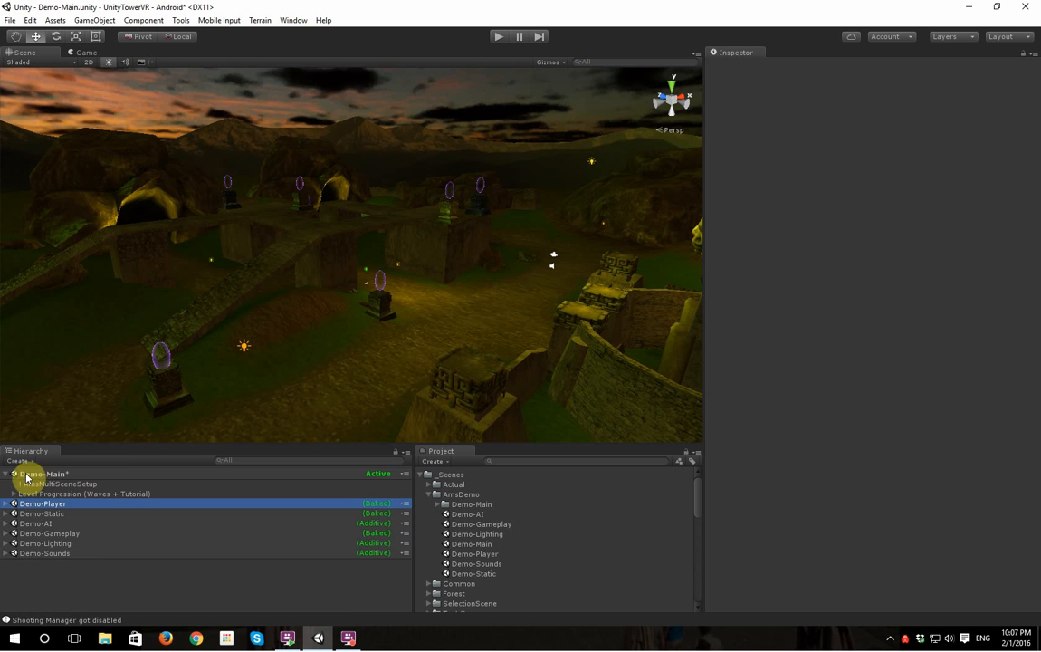
click(58, 513)
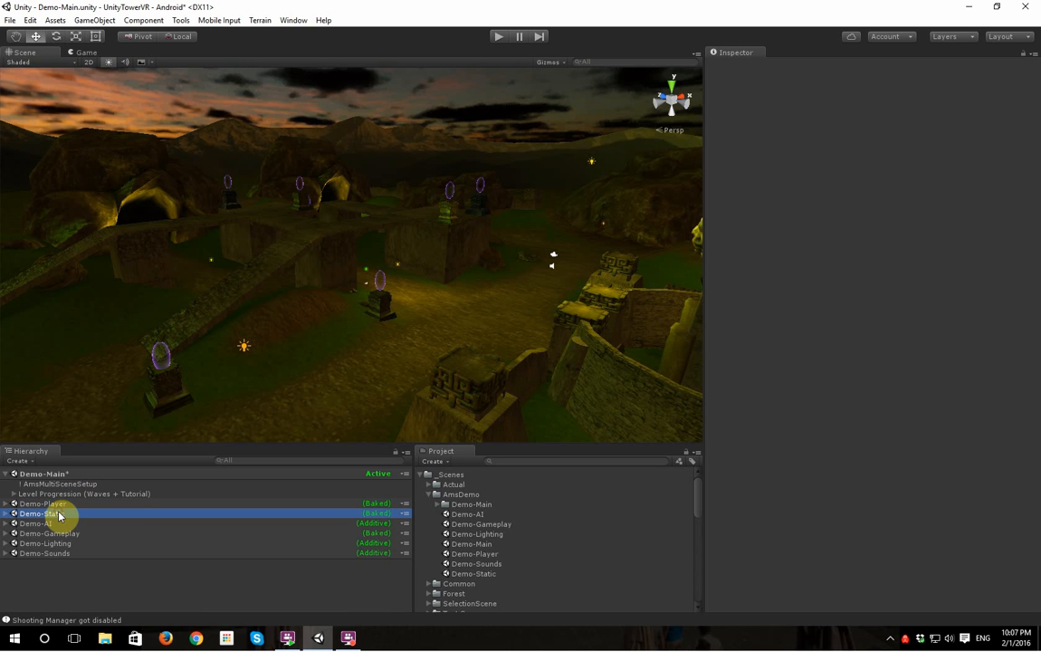
click(72, 534)
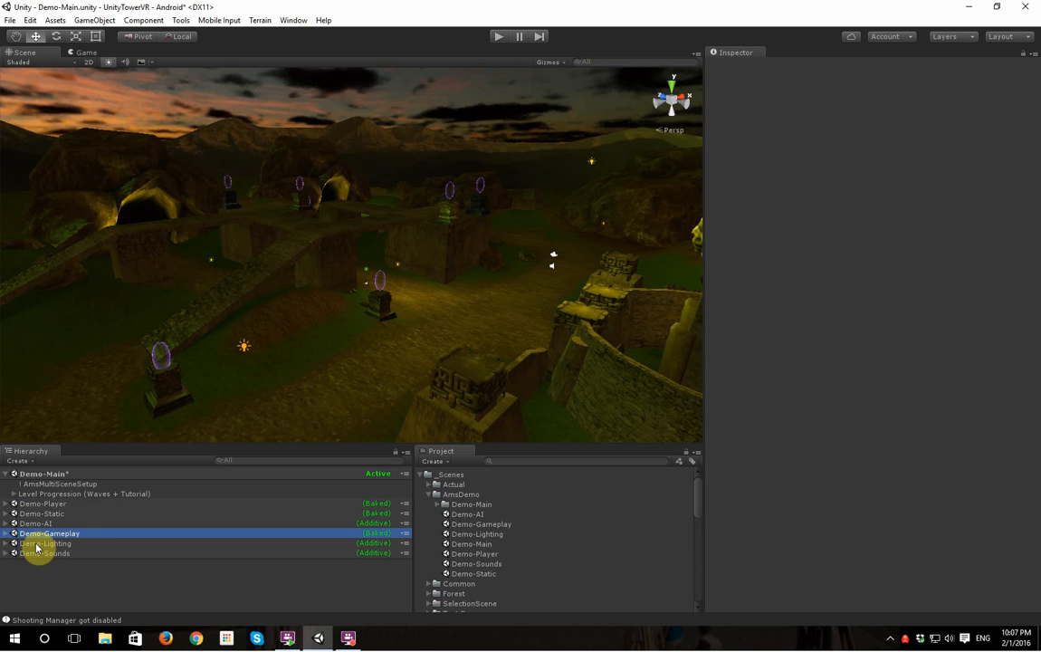
click(7, 503)
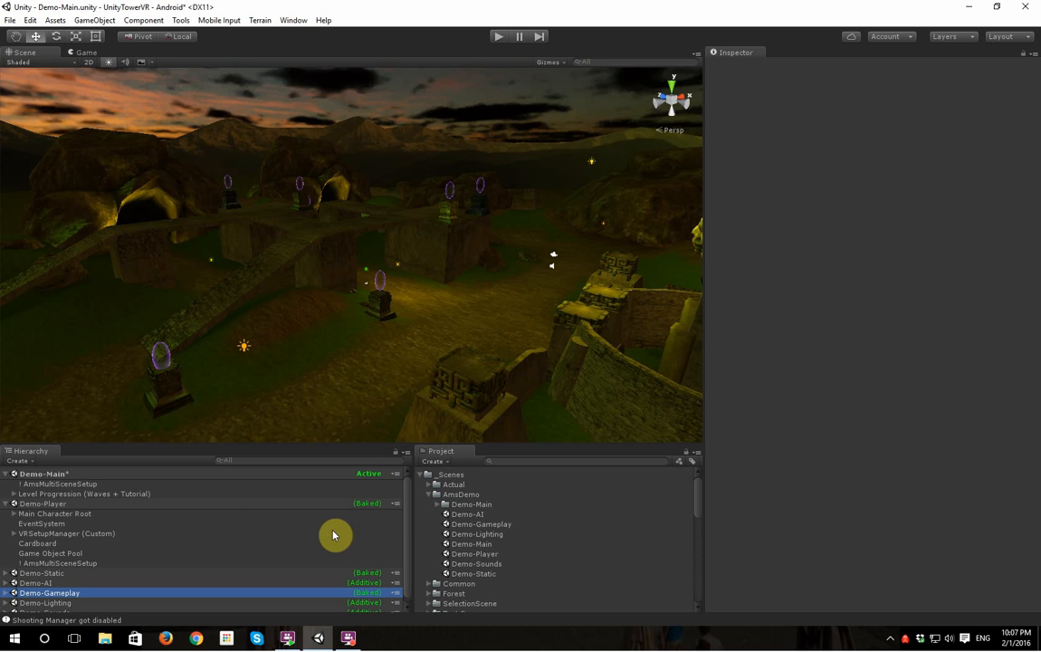
- In Demo-Main's AmsMultiSceneSetup object, set the load method of Demo-Player, Demo-Static and Demo-Gameplay to Additive, and collapse the expanded scenes
click(308, 474)
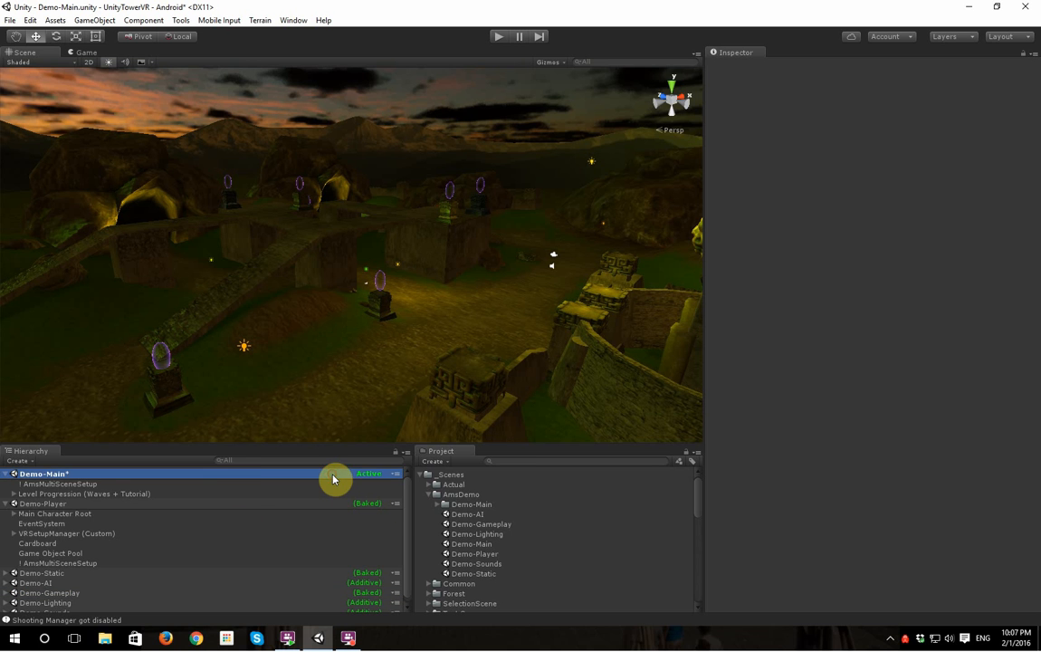
click(231, 484)
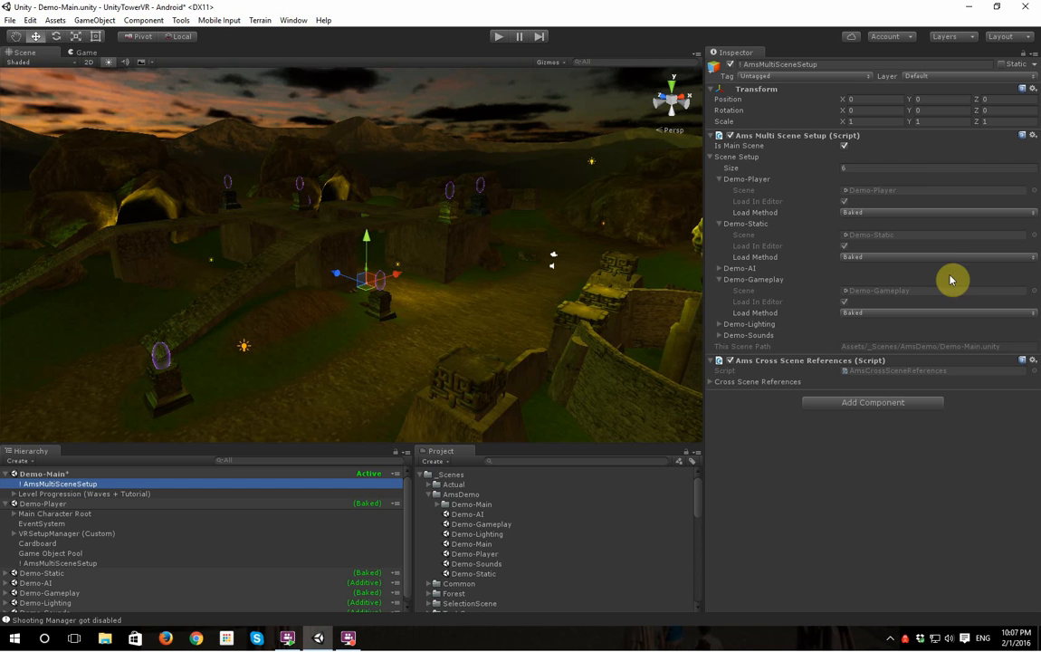
click(900, 256)
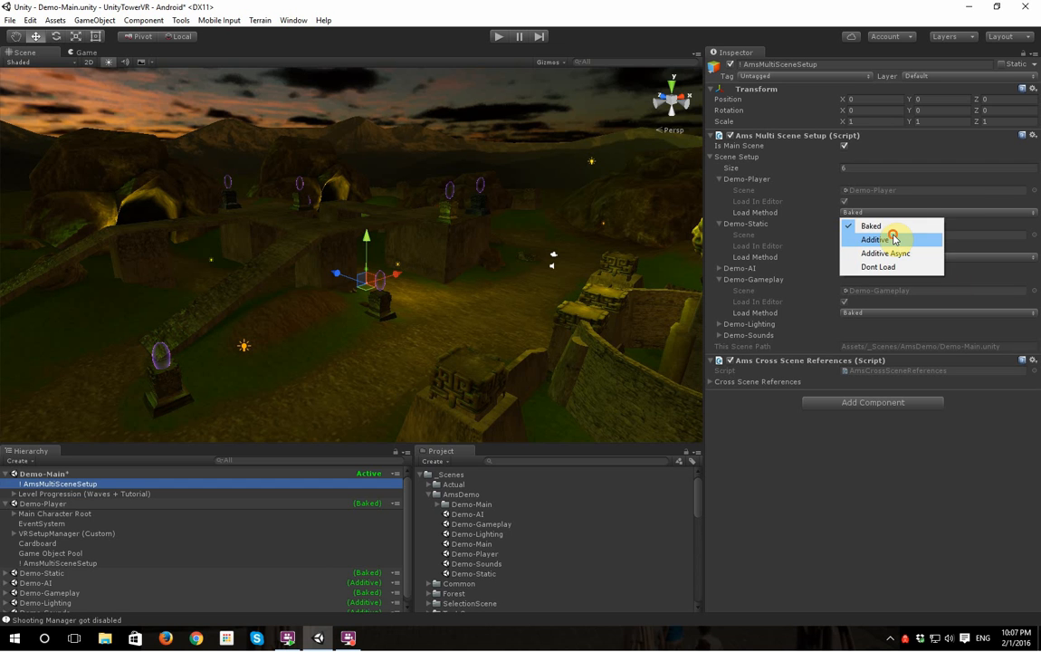
click(894, 239)
click(885, 257)
click(883, 284)
click(885, 312)
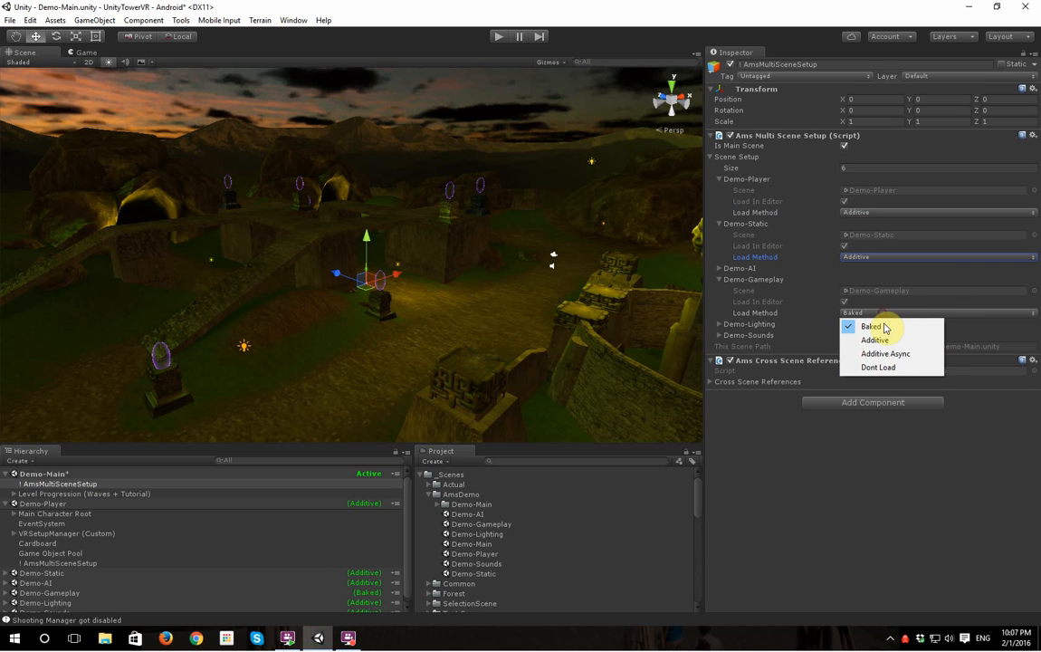
click(886, 340)
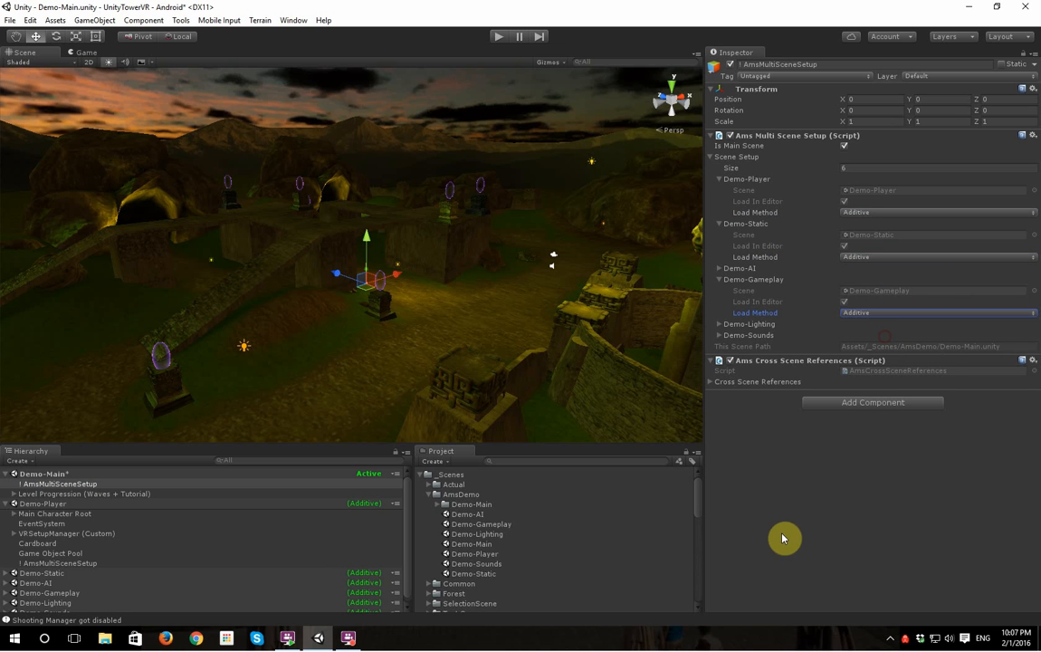
click(7, 503)
click(6, 476)
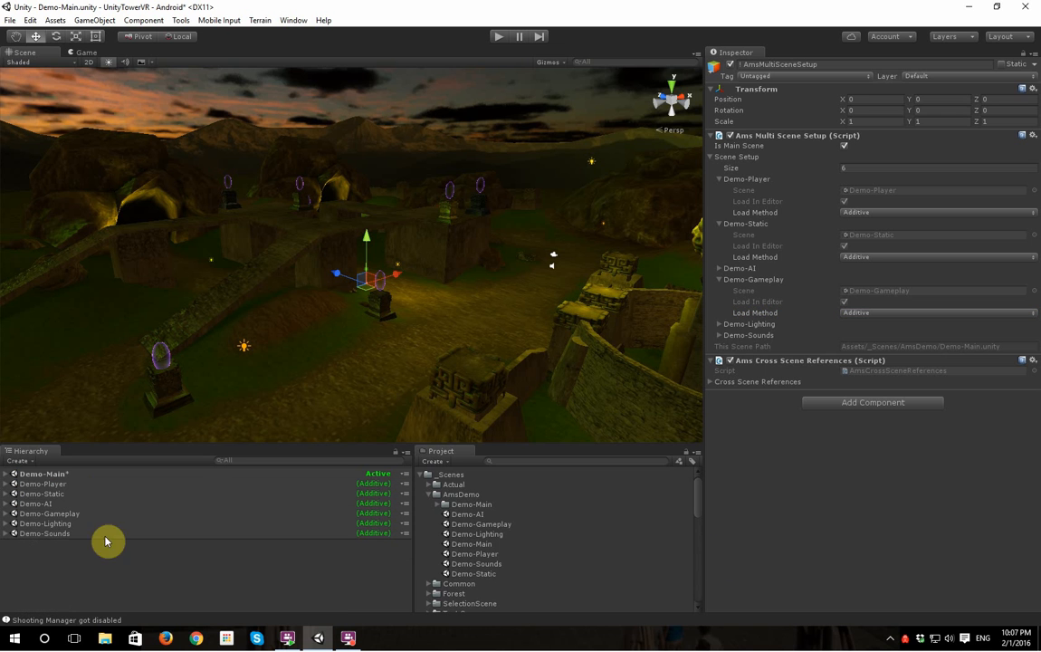
click(169, 570)
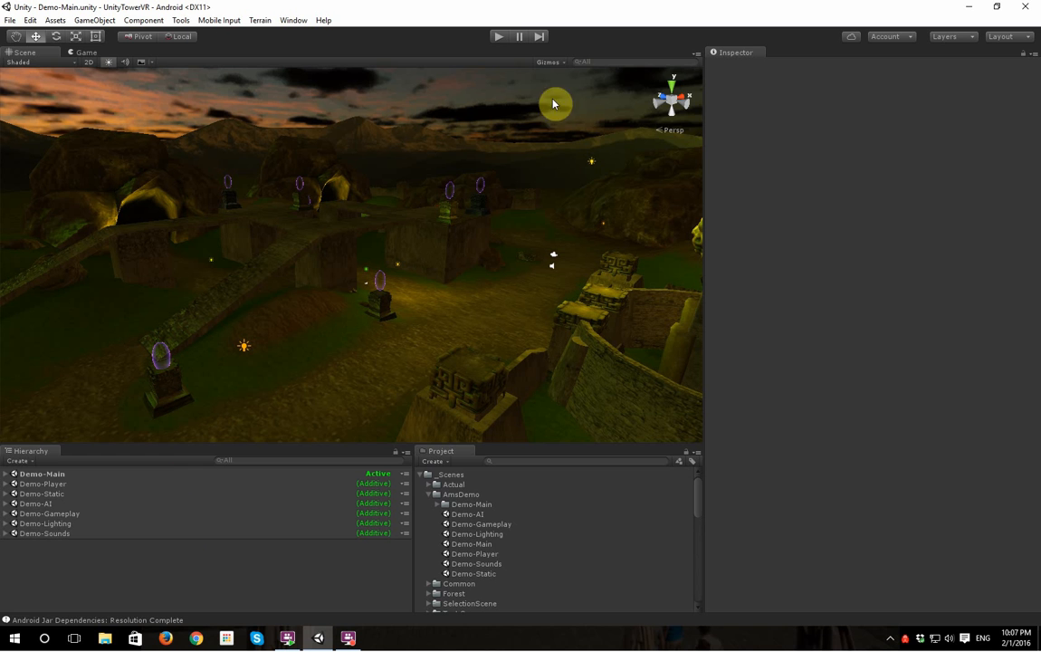
- Run the level in Play mode to test it with all subscenes loaded additively, and stop it again
click(496, 38)
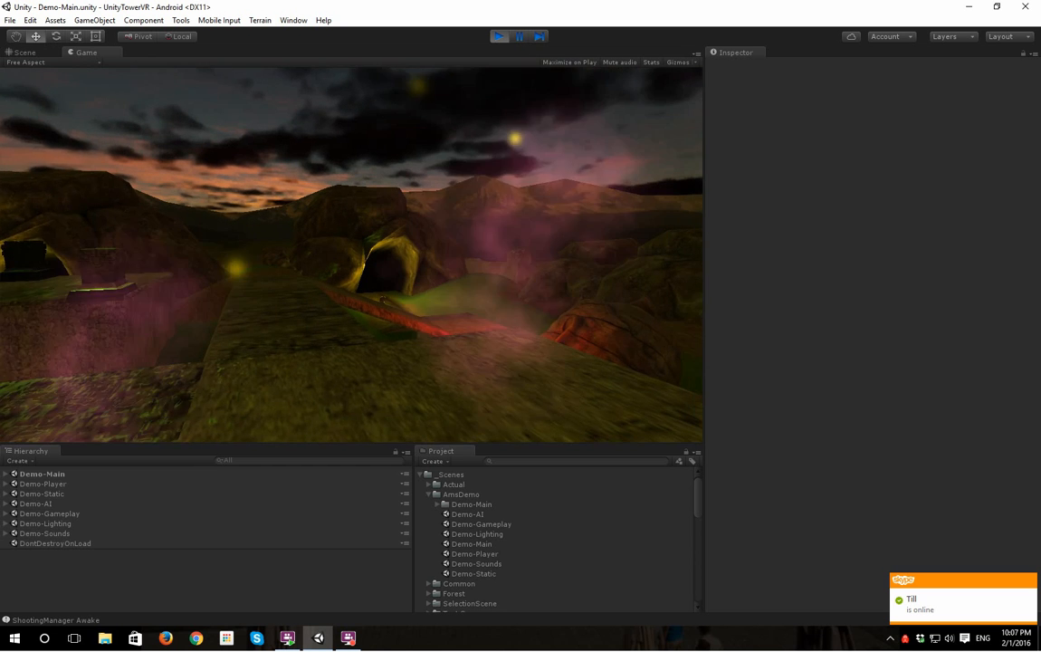
click(362, 232)
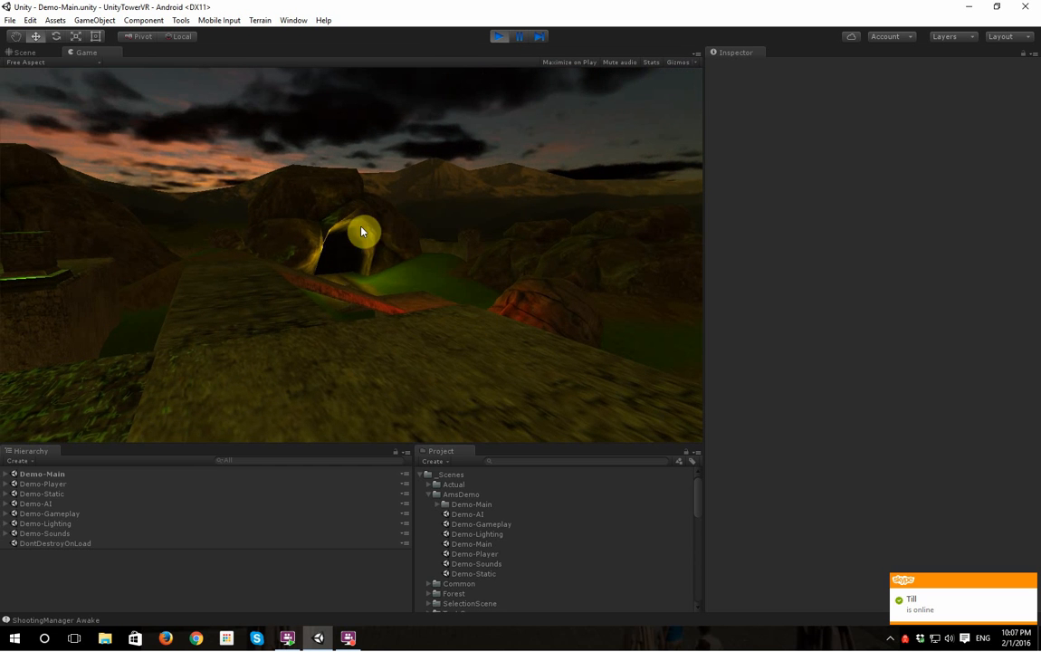
click(498, 38)
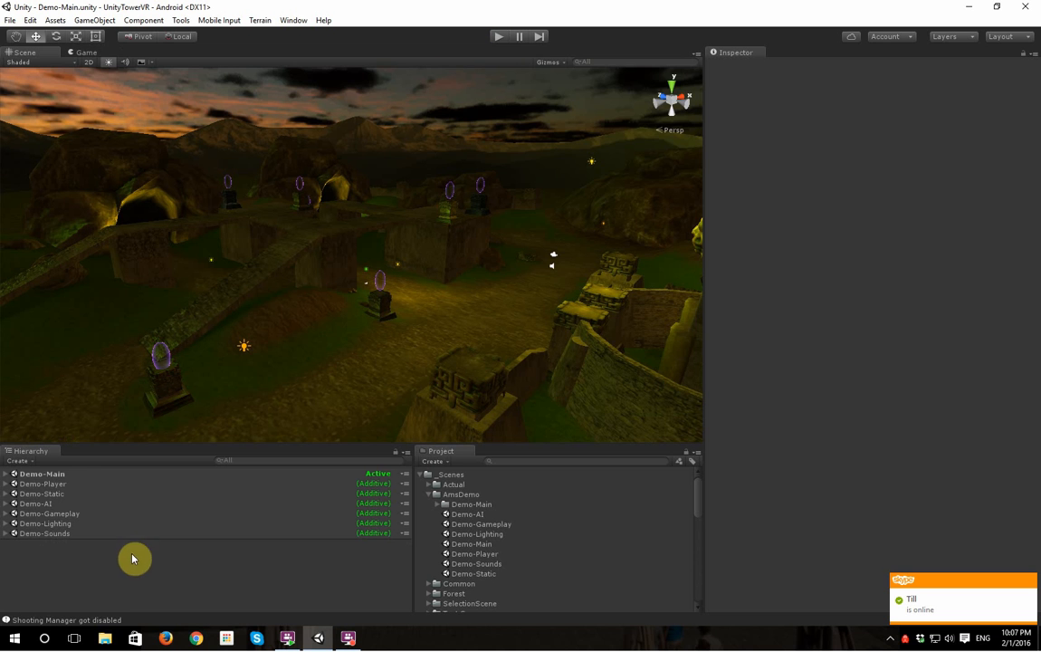
- Expand Demo-Main's Level Progression, select Creatures from North East, and locate the object referenced as its first possible path
click(6, 474)
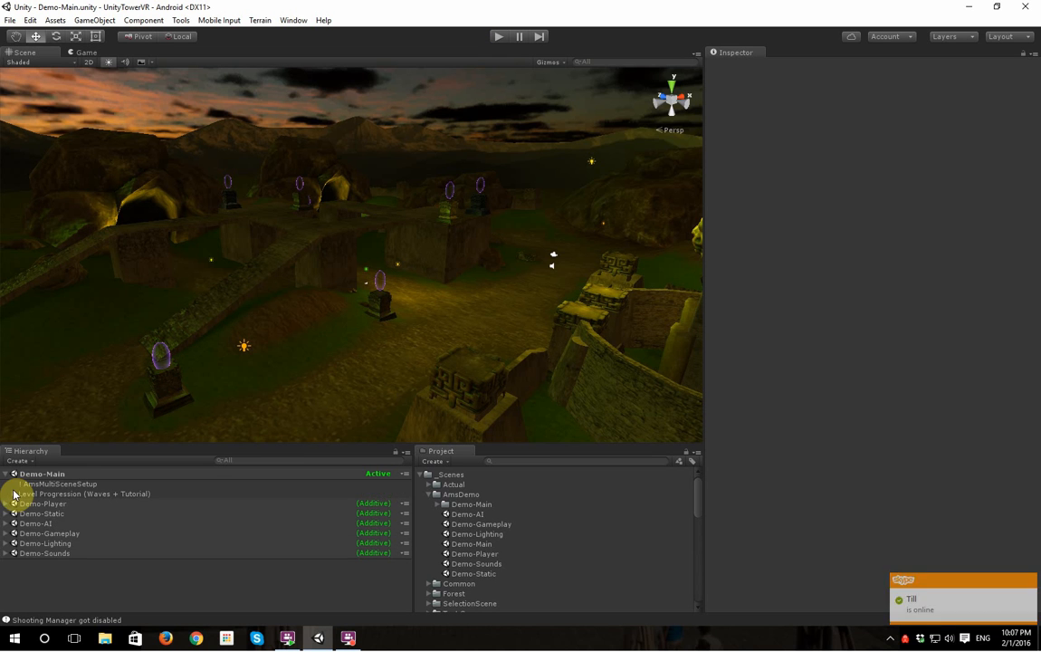
click(14, 493)
click(23, 504)
click(31, 513)
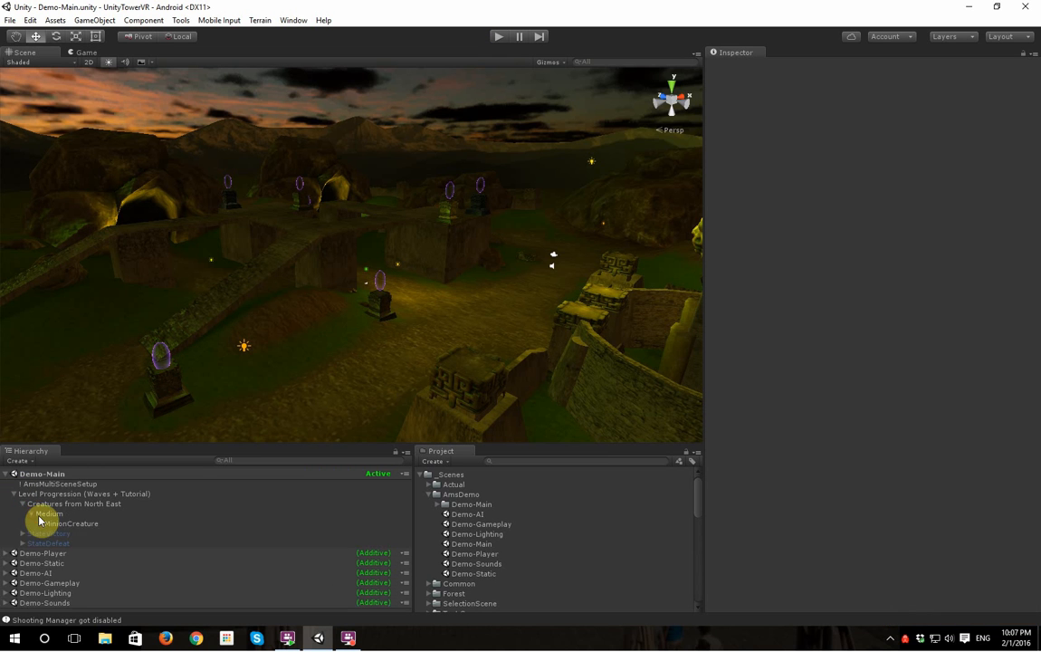
click(69, 503)
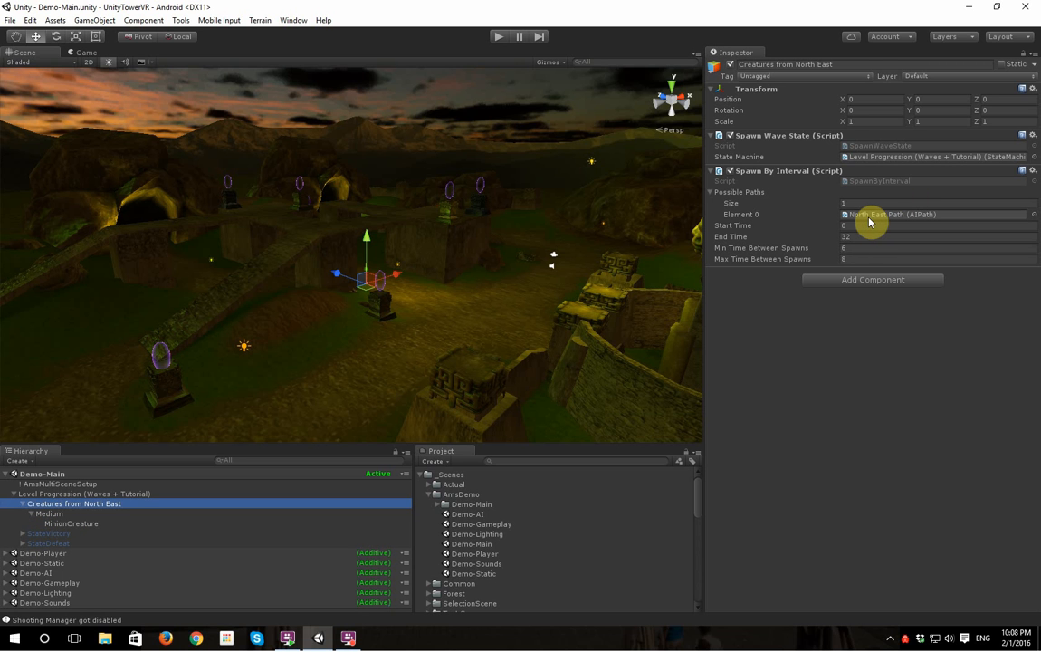
click(891, 217)
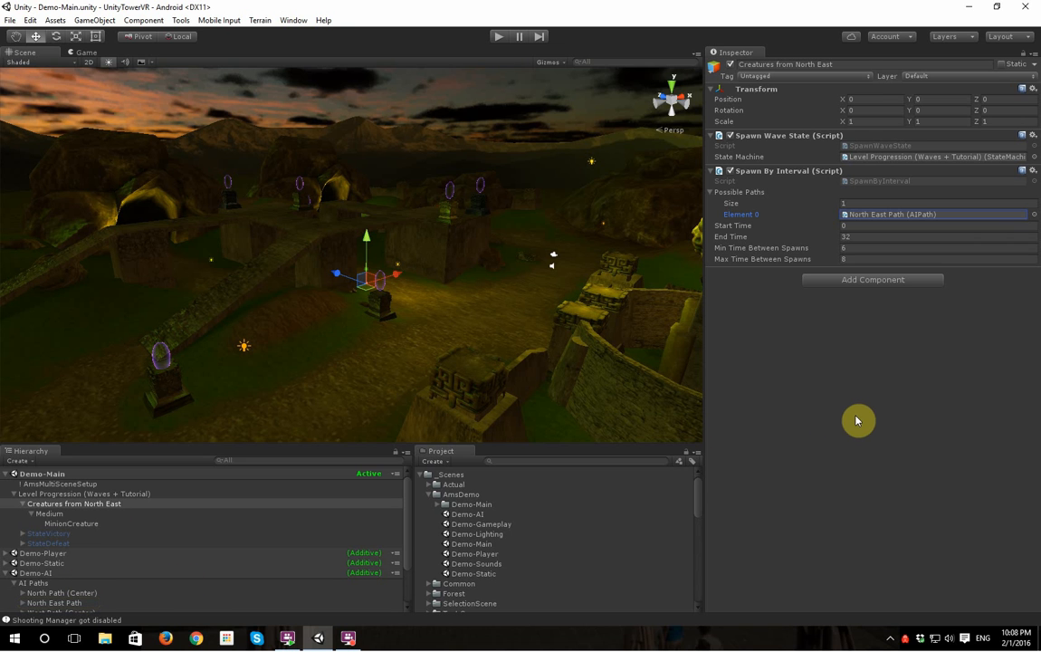
- Set Cross-Scene Referencing to Unity Default in the Multi-Scene preferences, test the level in Play mode, and stop it
click(31, 20)
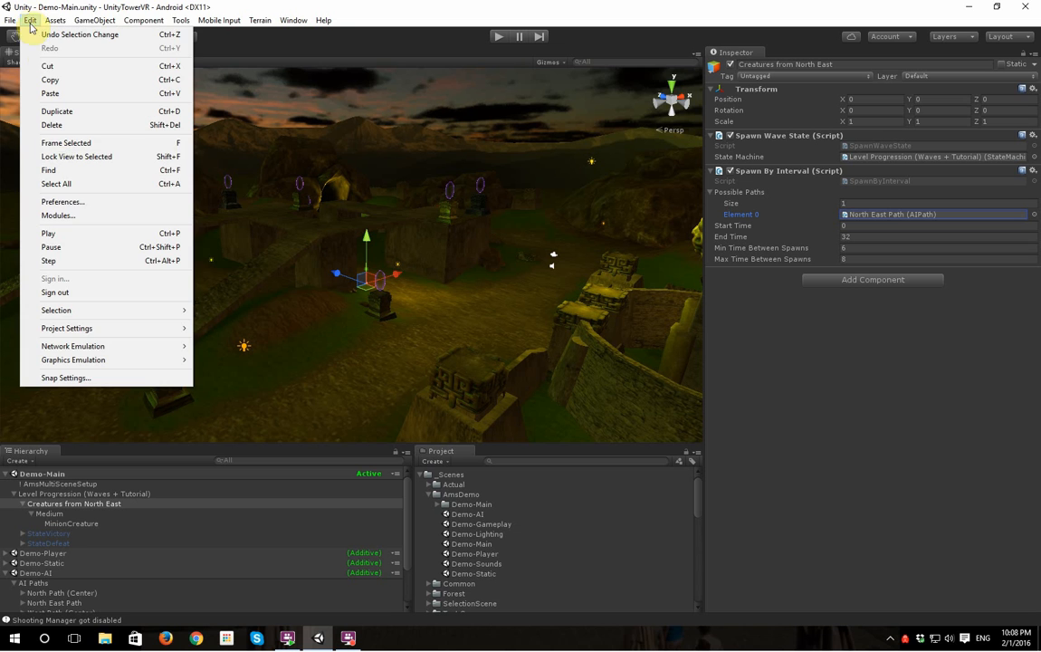
click(94, 203)
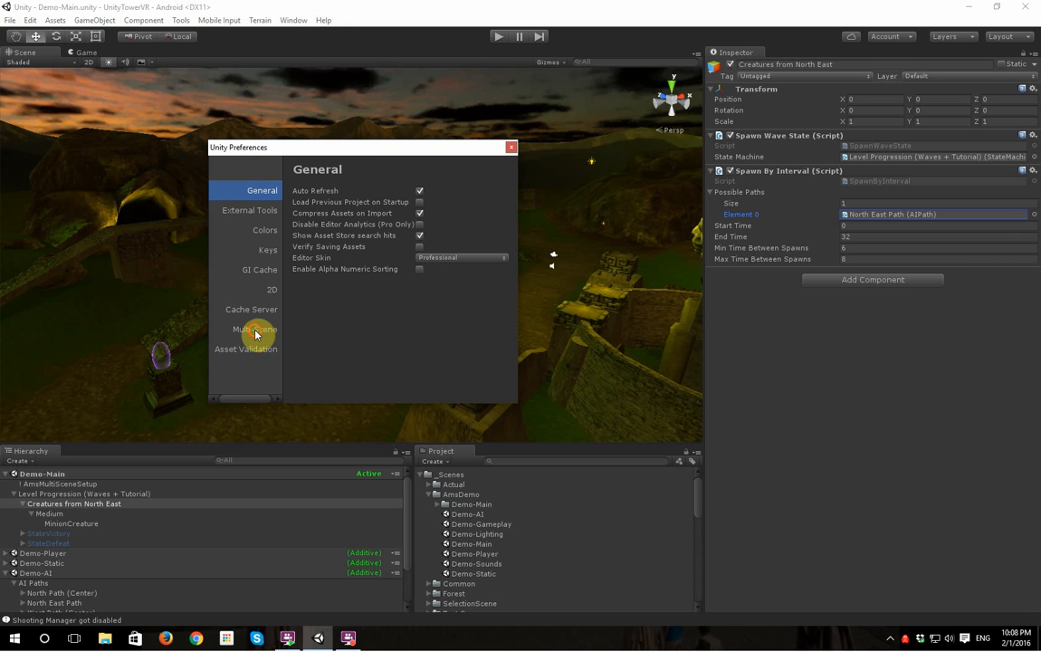
click(255, 330)
click(460, 186)
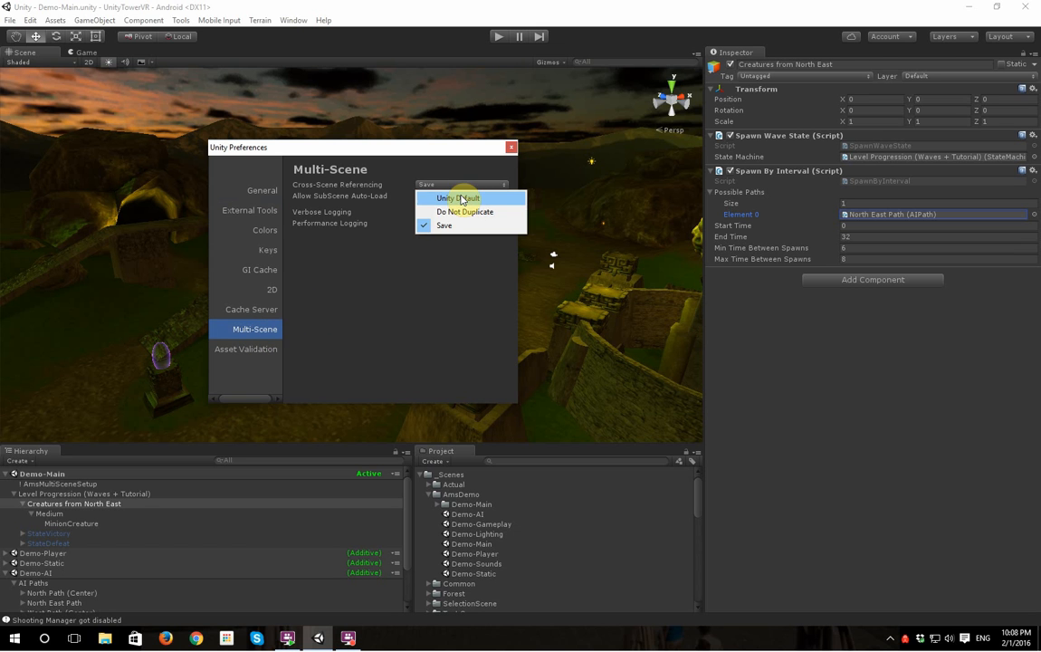
click(461, 199)
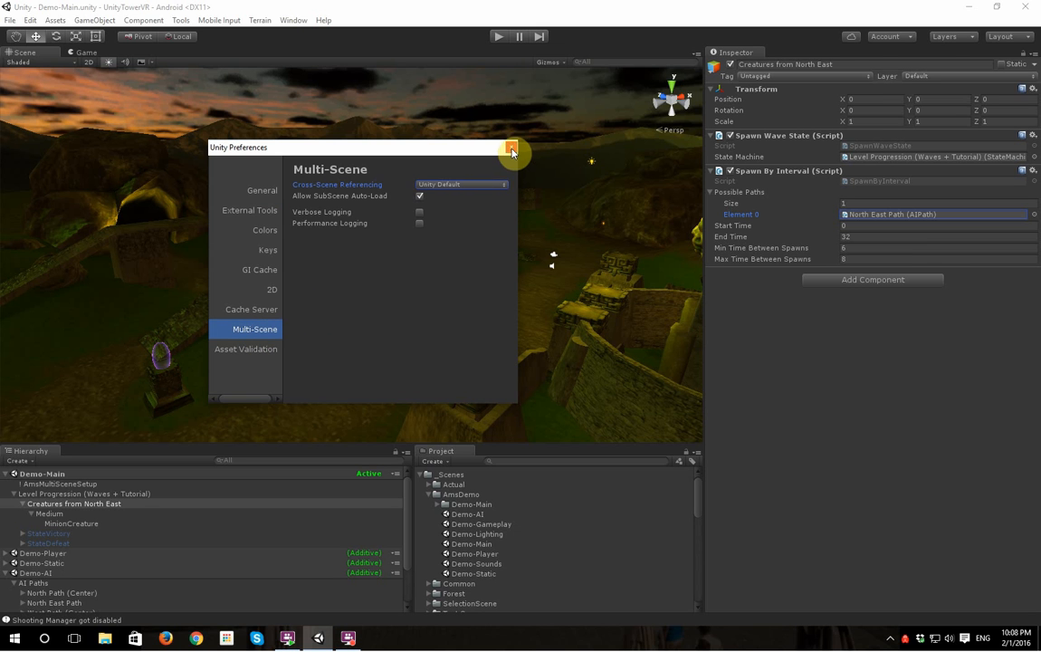
click(512, 148)
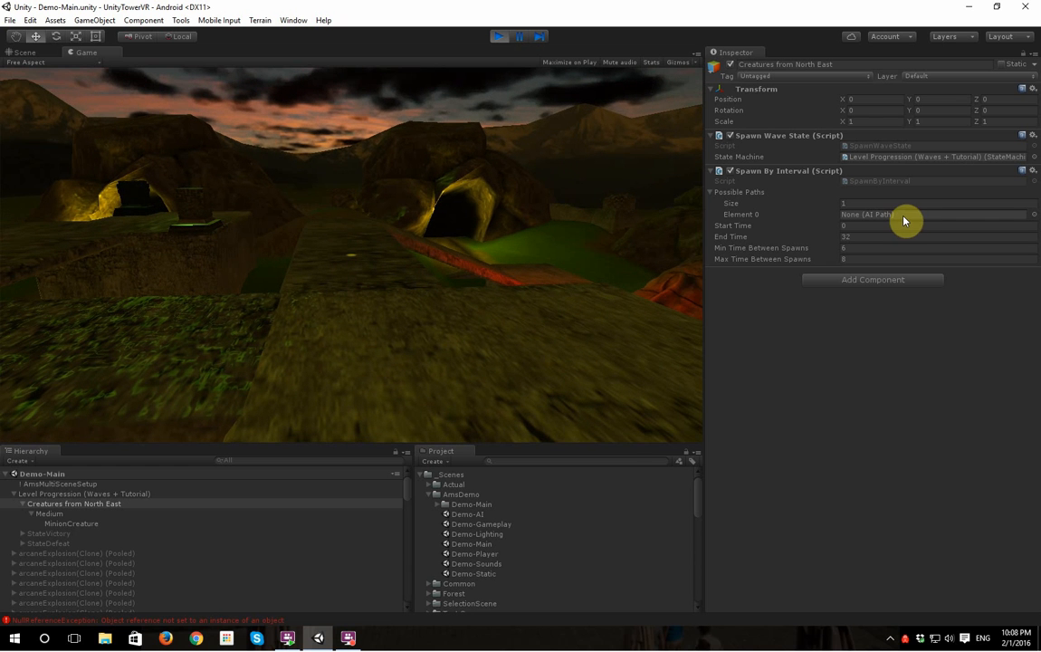
click(502, 38)
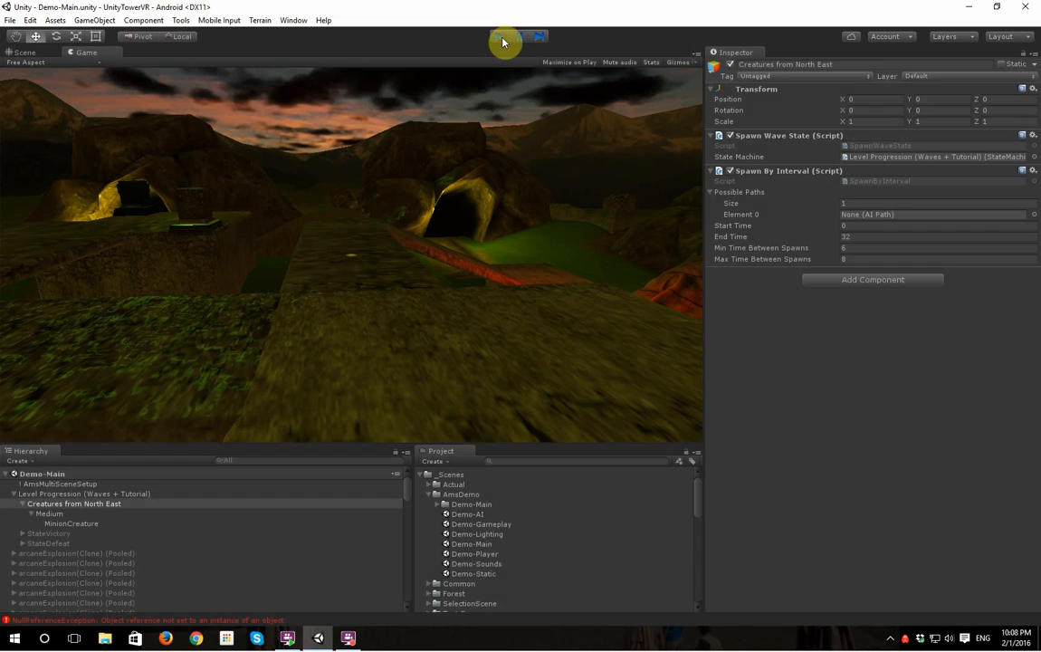
- Assign Demo-AI's North East Path as Element 0 of Possible Paths on Creatures from North East
click(16, 493)
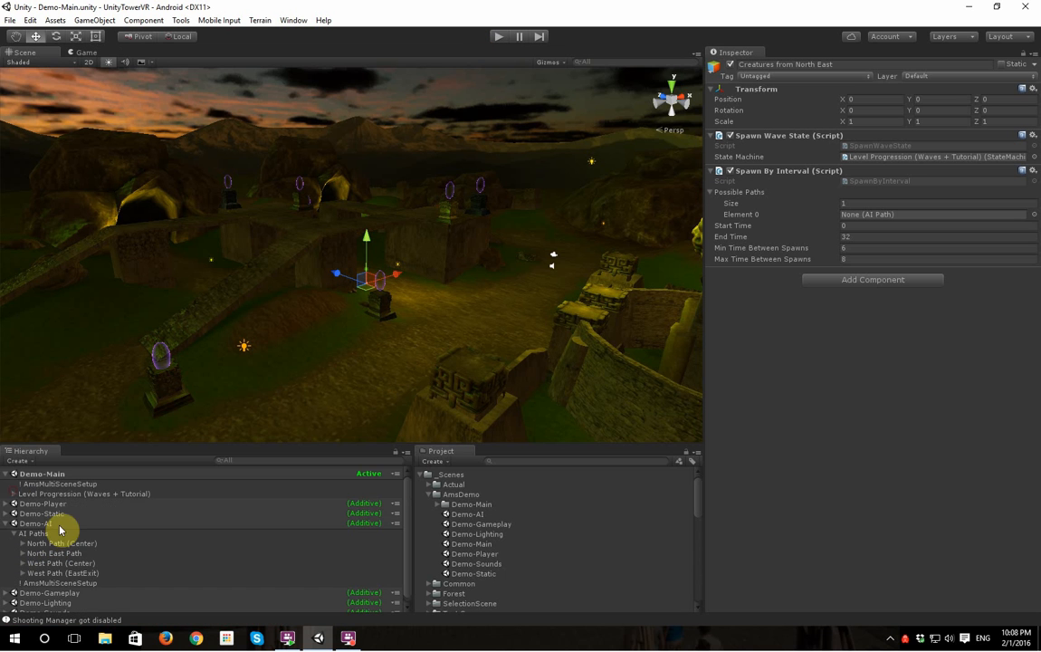
click(16, 493)
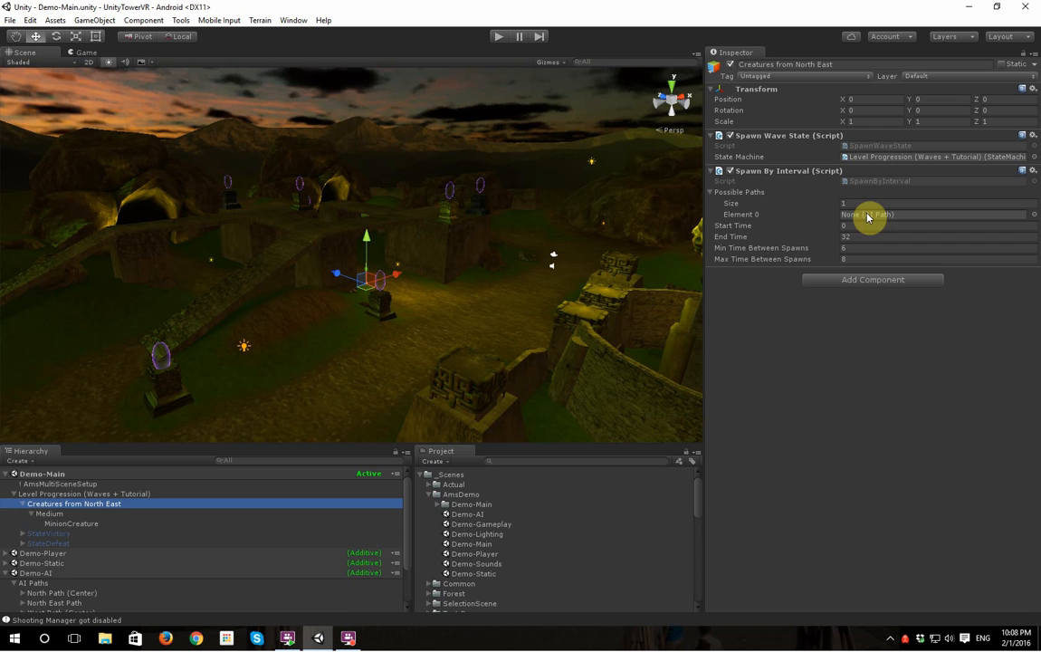
scroll(99, 547, down, 3)
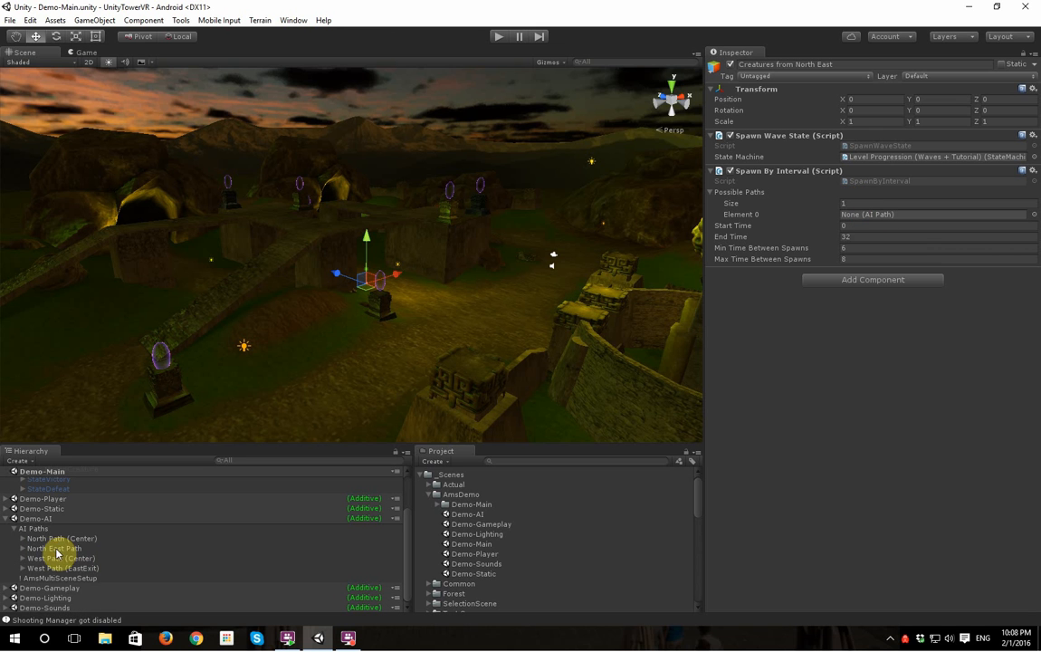
drag(56, 552, 893, 219)
- Set Cross-Scene Referencing to Save in the Multi-Scene preferences and close the preferences
click(30, 20)
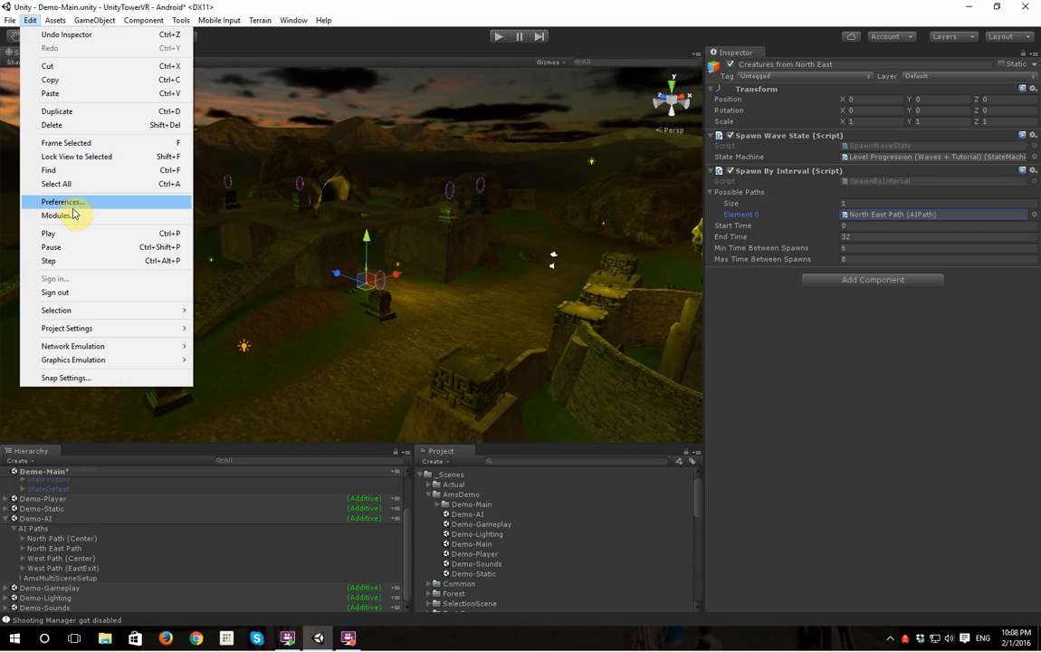
click(71, 205)
click(257, 330)
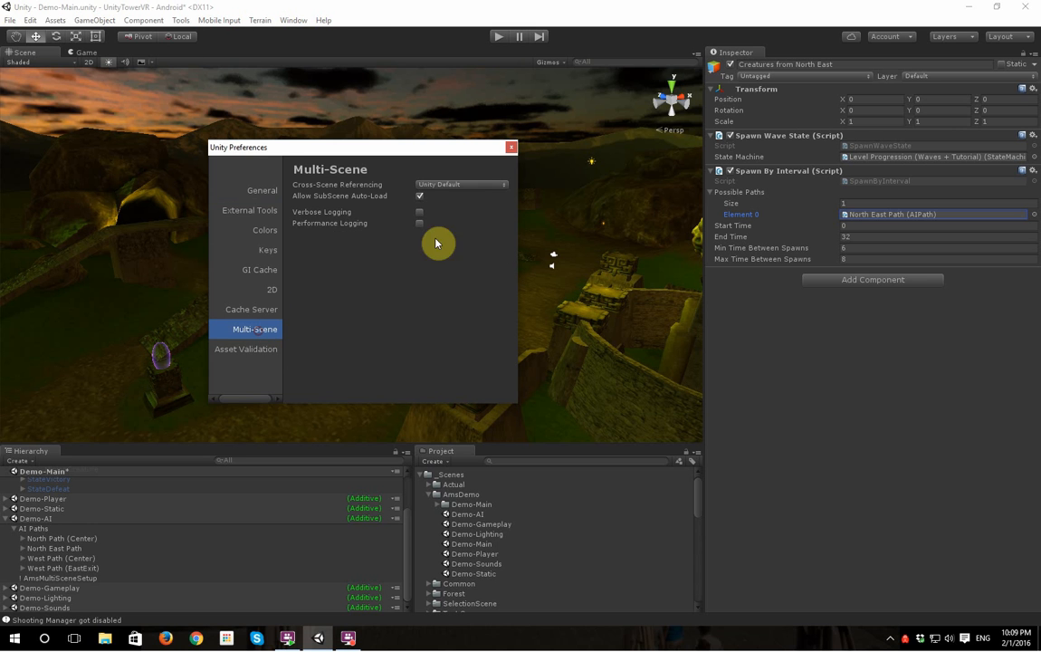
click(472, 185)
click(473, 222)
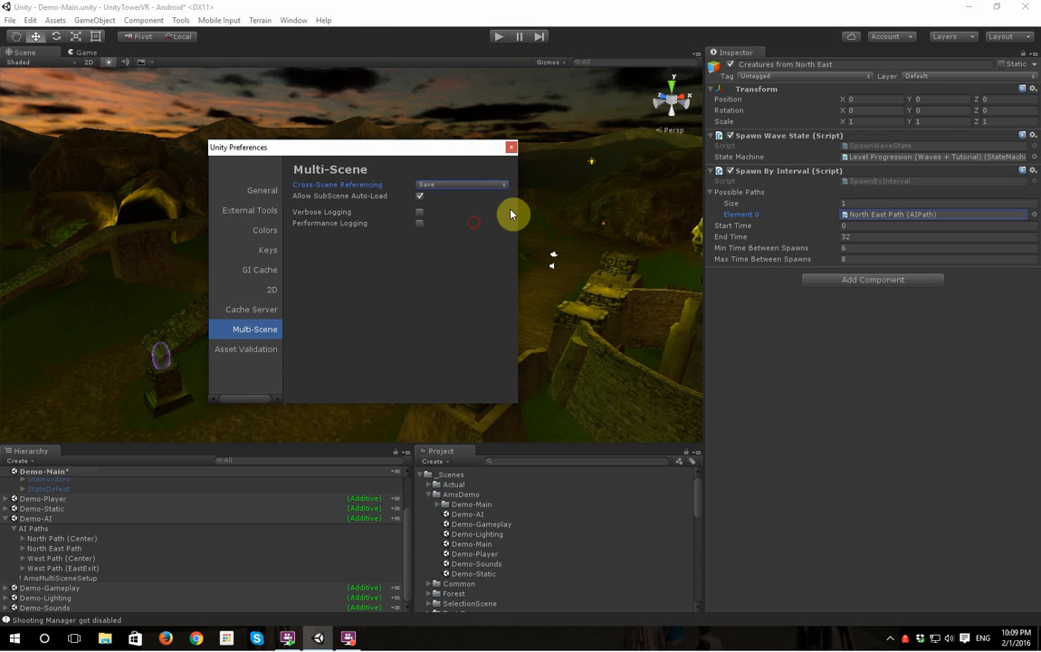
click(512, 148)
- Run the level in Play mode, locate the object referenced as the first possible path, and stop the test
click(499, 36)
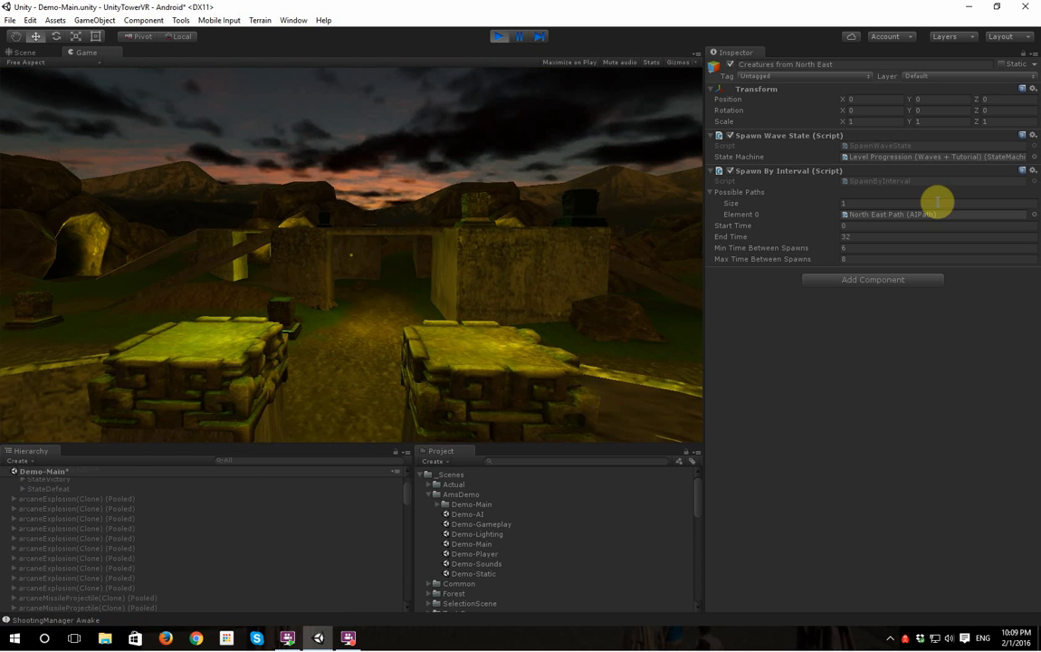
click(908, 217)
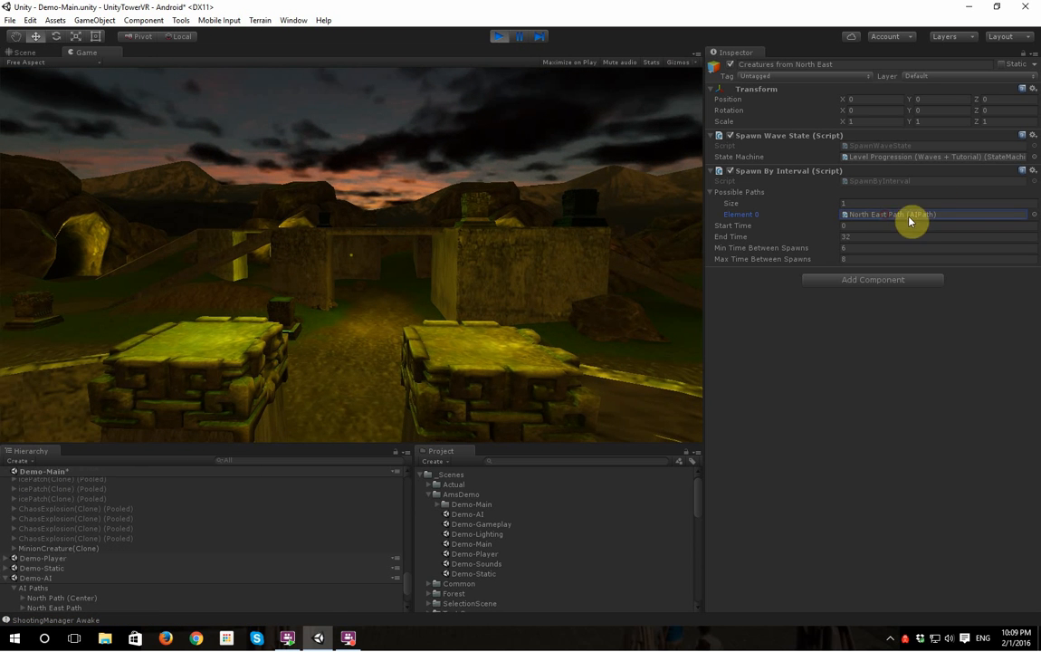
click(497, 38)
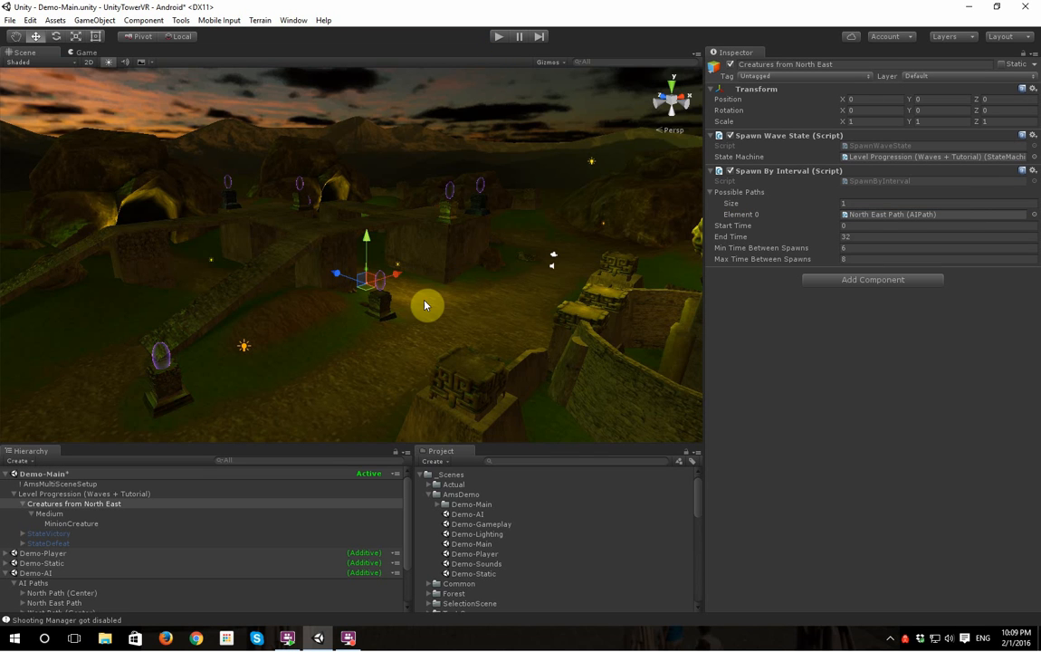
- Collapse Level Progression and the Demo-AI scene, clear the selection, and save the scenes
mouse_move(425, 305)
right_down()
mouse_move(512, 295)
mouse_move(513, 271)
mouse_move(492, 355)
mouse_move(377, 298)
mouse_move(325, 295)
mouse_move(286, 240)
mouse_move(446, 305)
mouse_move(437, 290)
right_up()
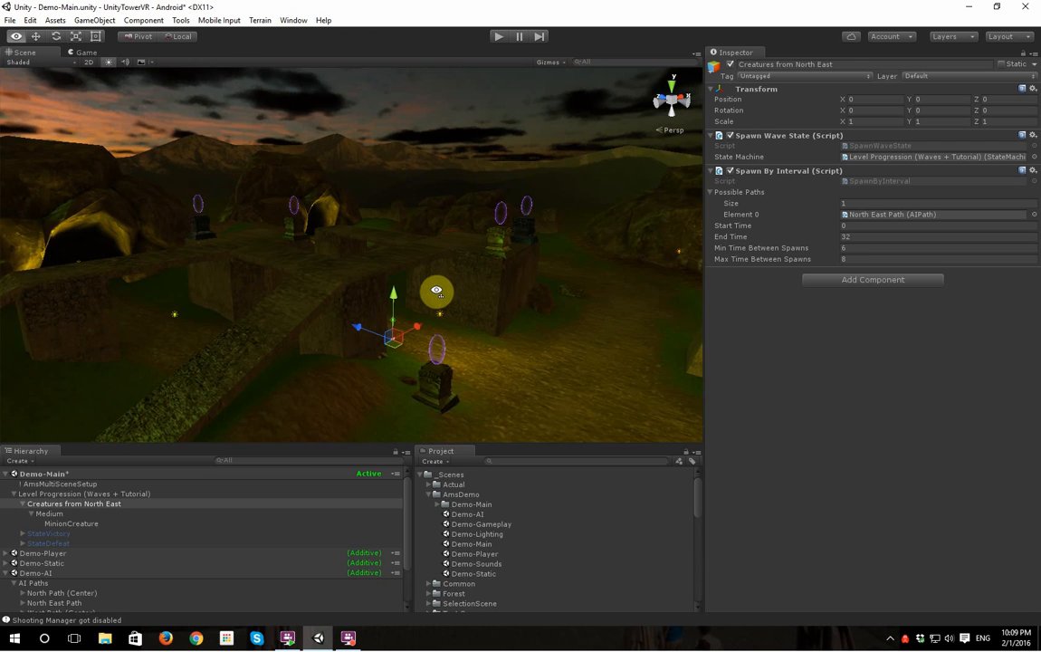
click(13, 494)
click(6, 524)
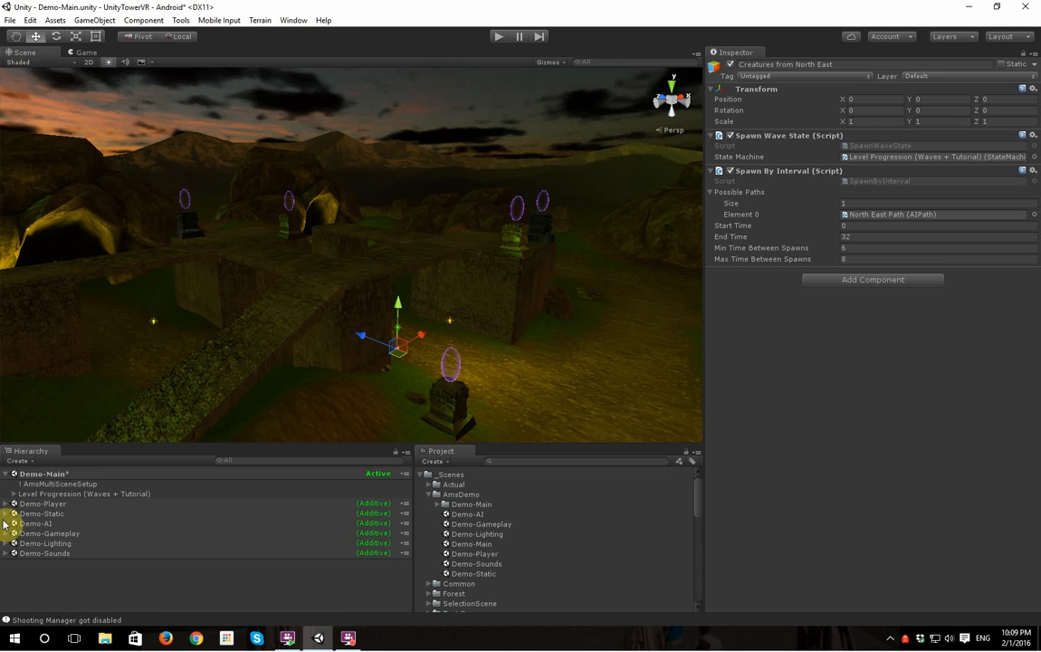
click(145, 602)
key(ctrl+s)
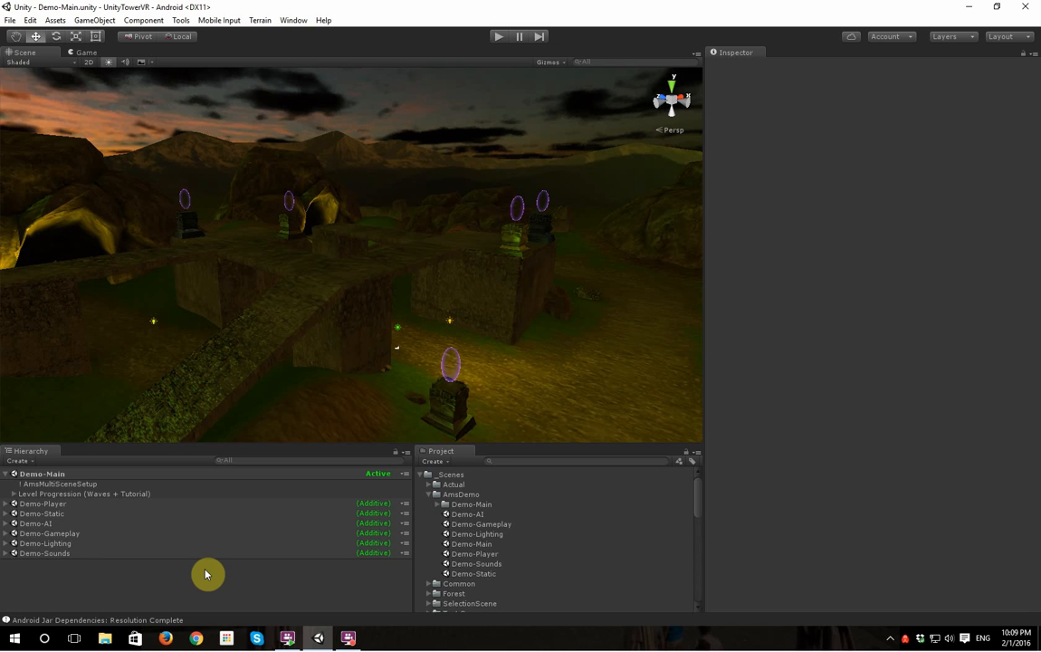
click(347, 638)
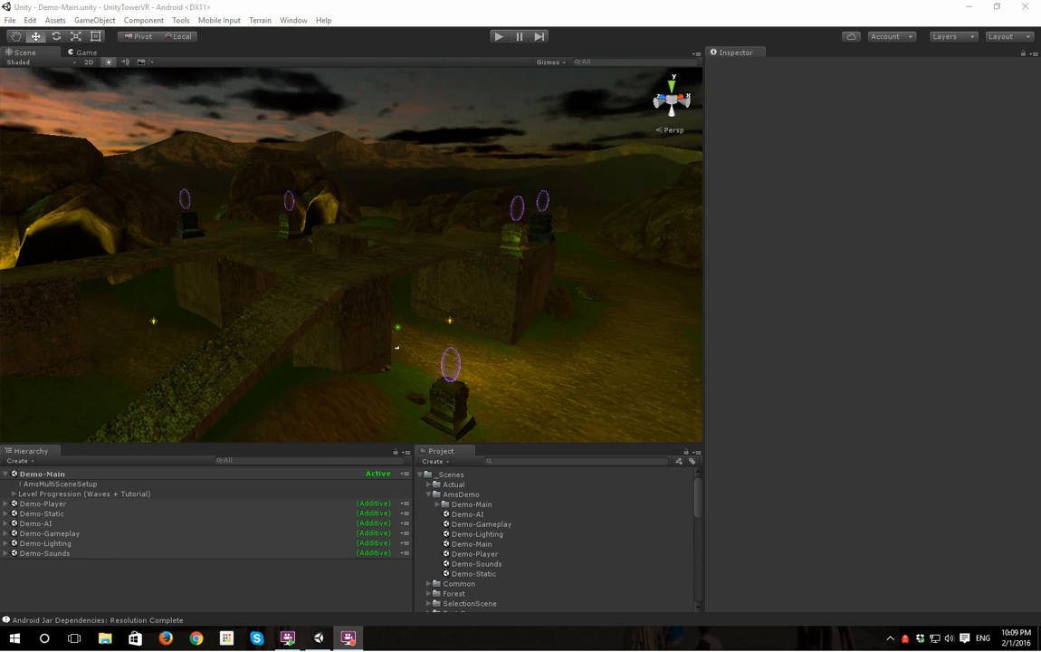